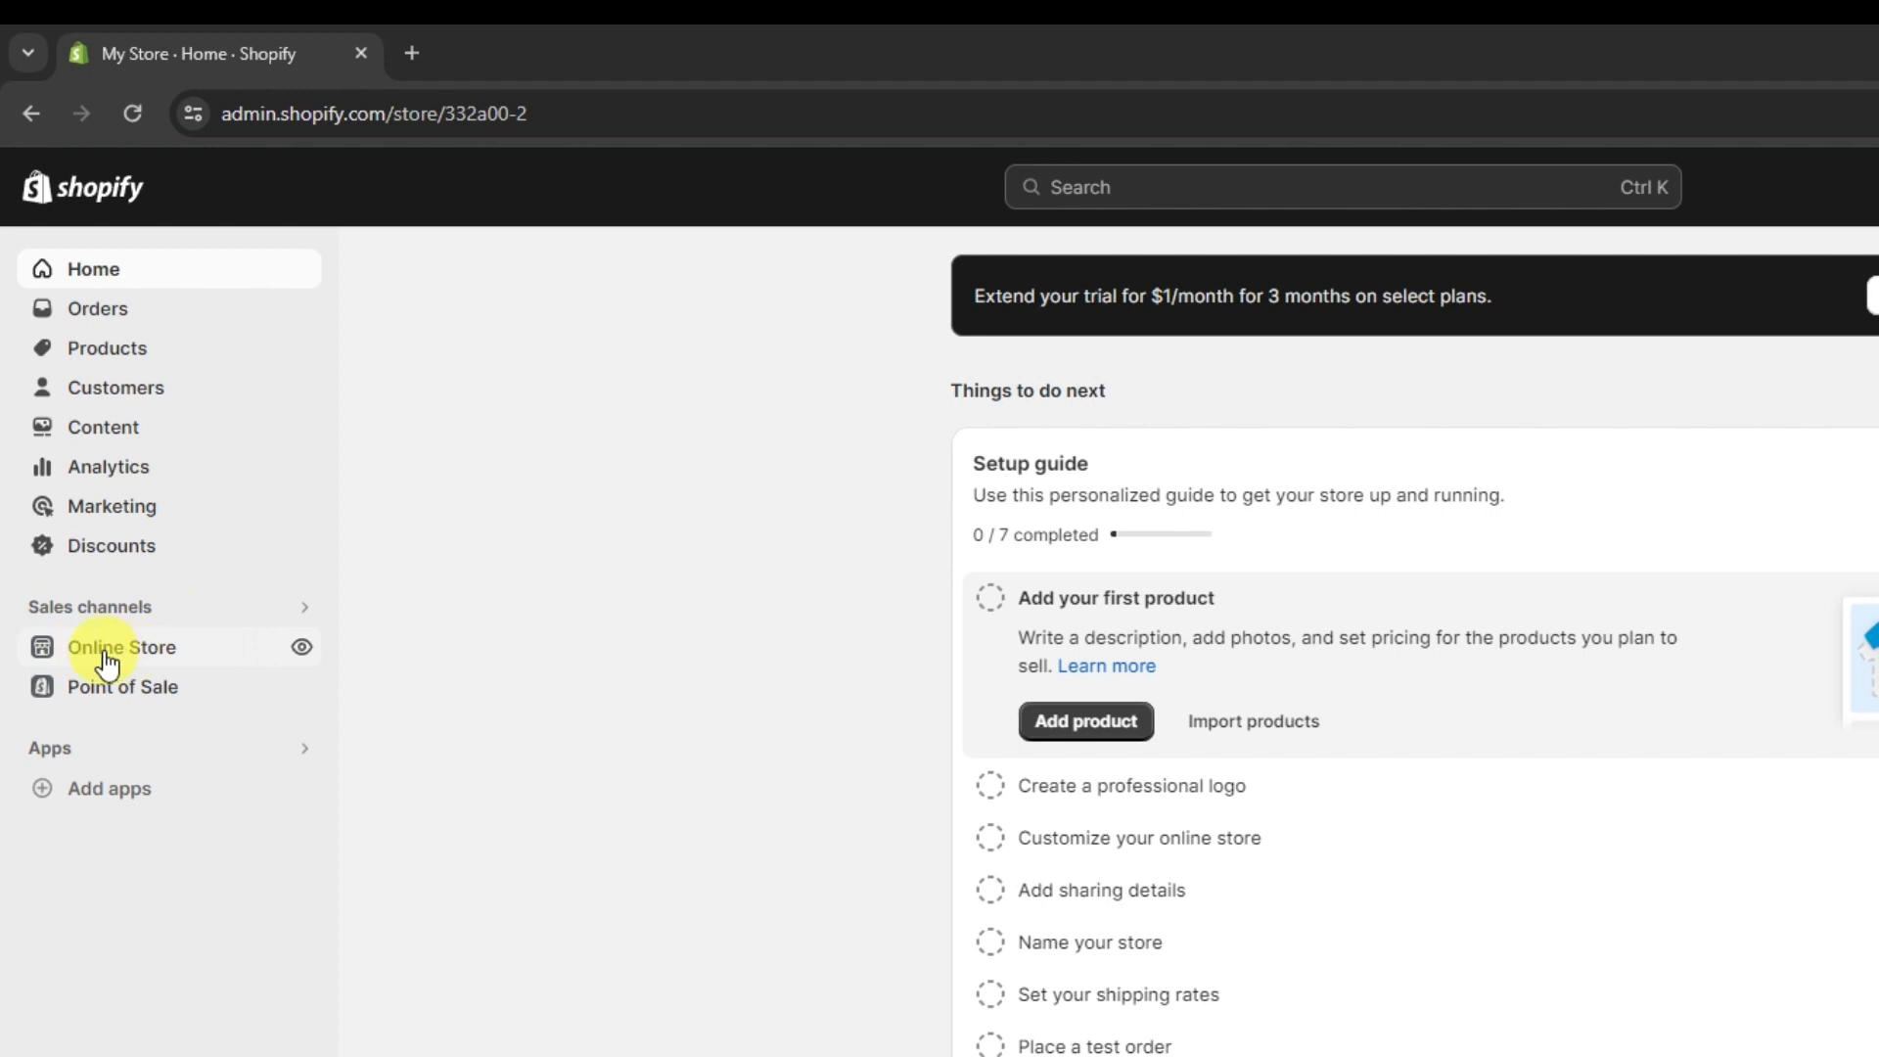
Start a new page in the online store and switch its content editor to HTML view
click(75, 464)
click(105, 768)
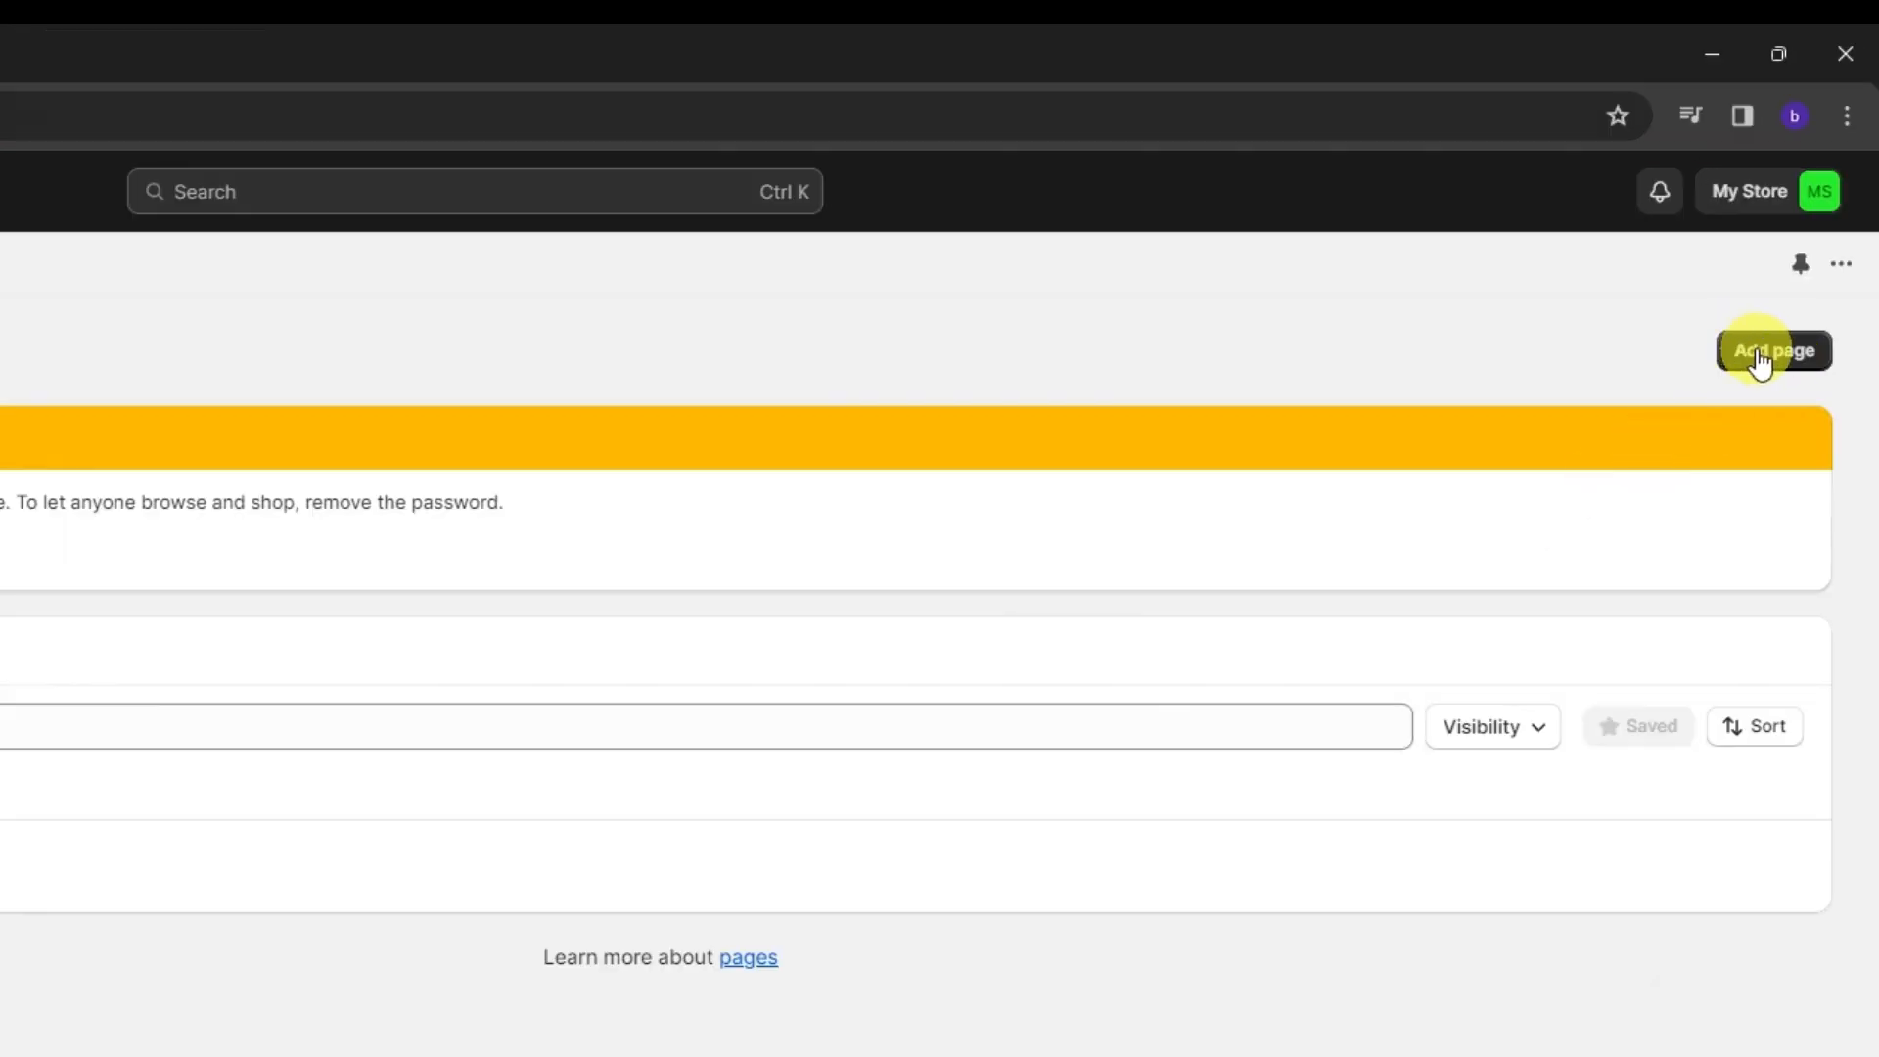
click(1759, 354)
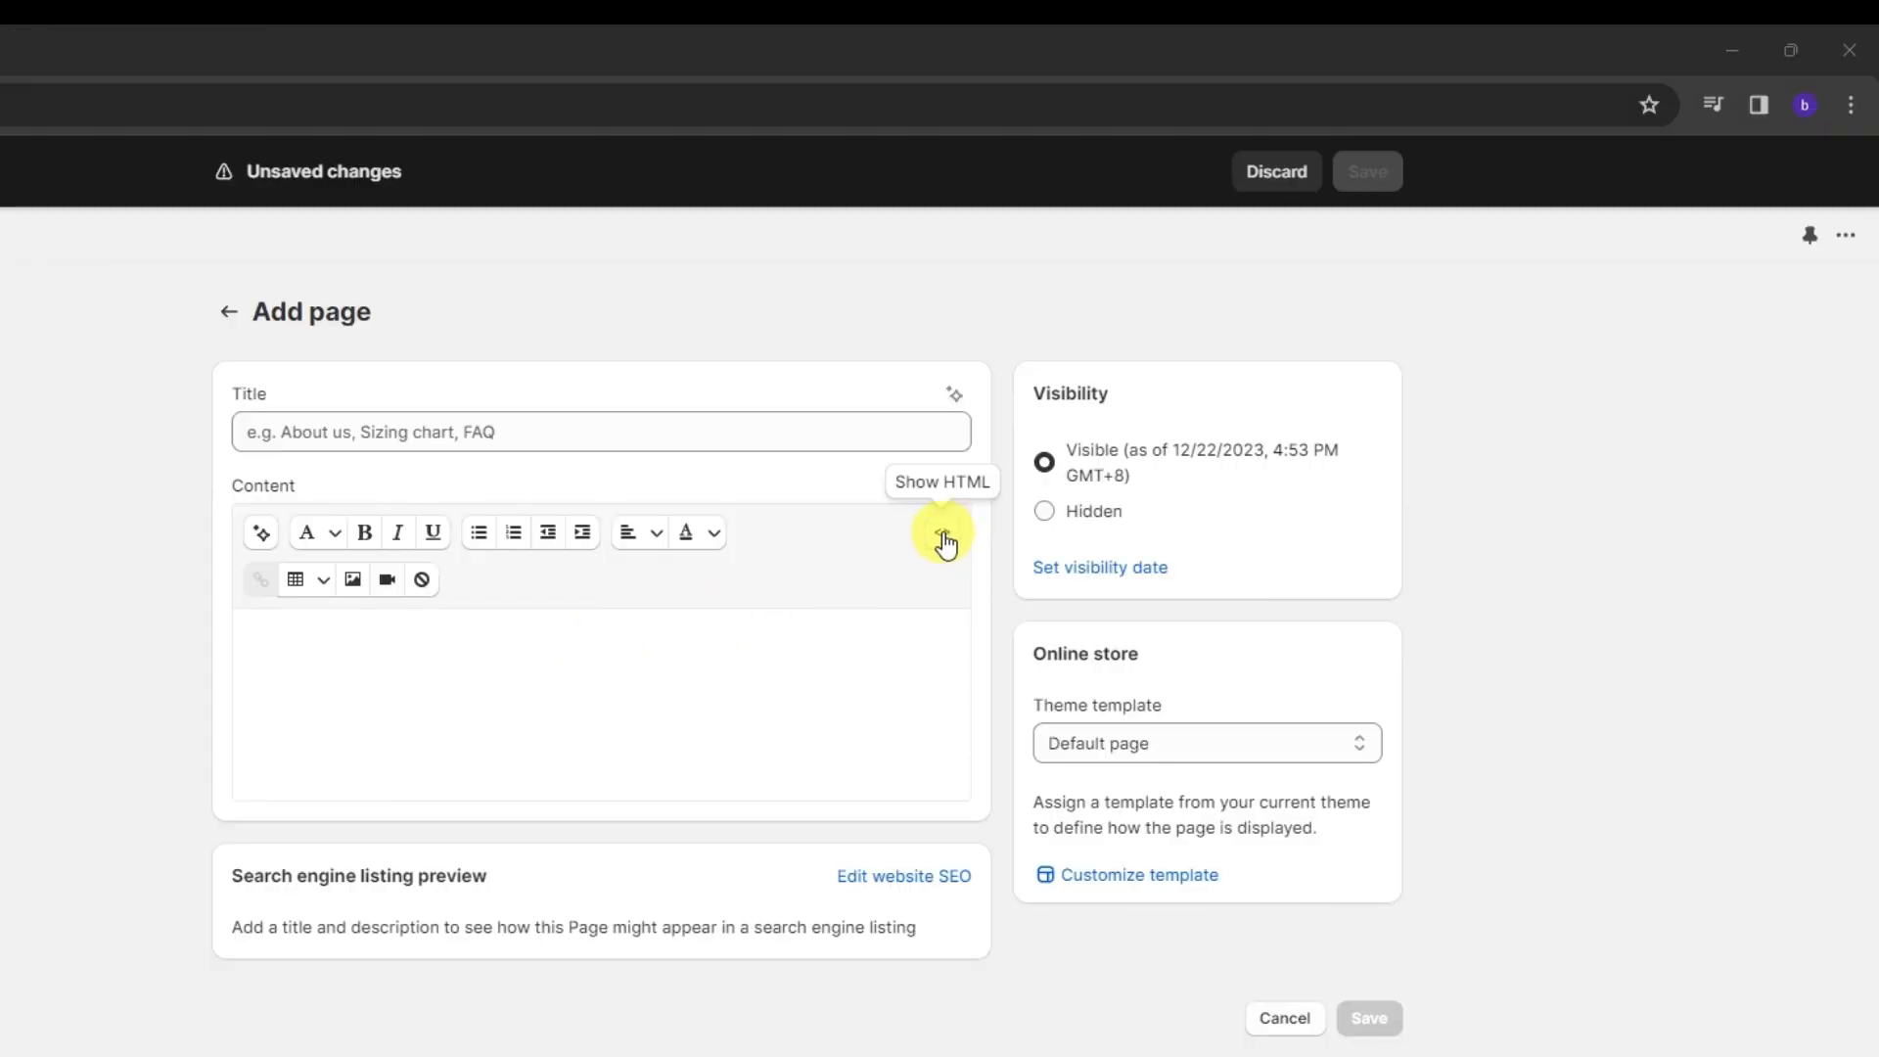
click(945, 540)
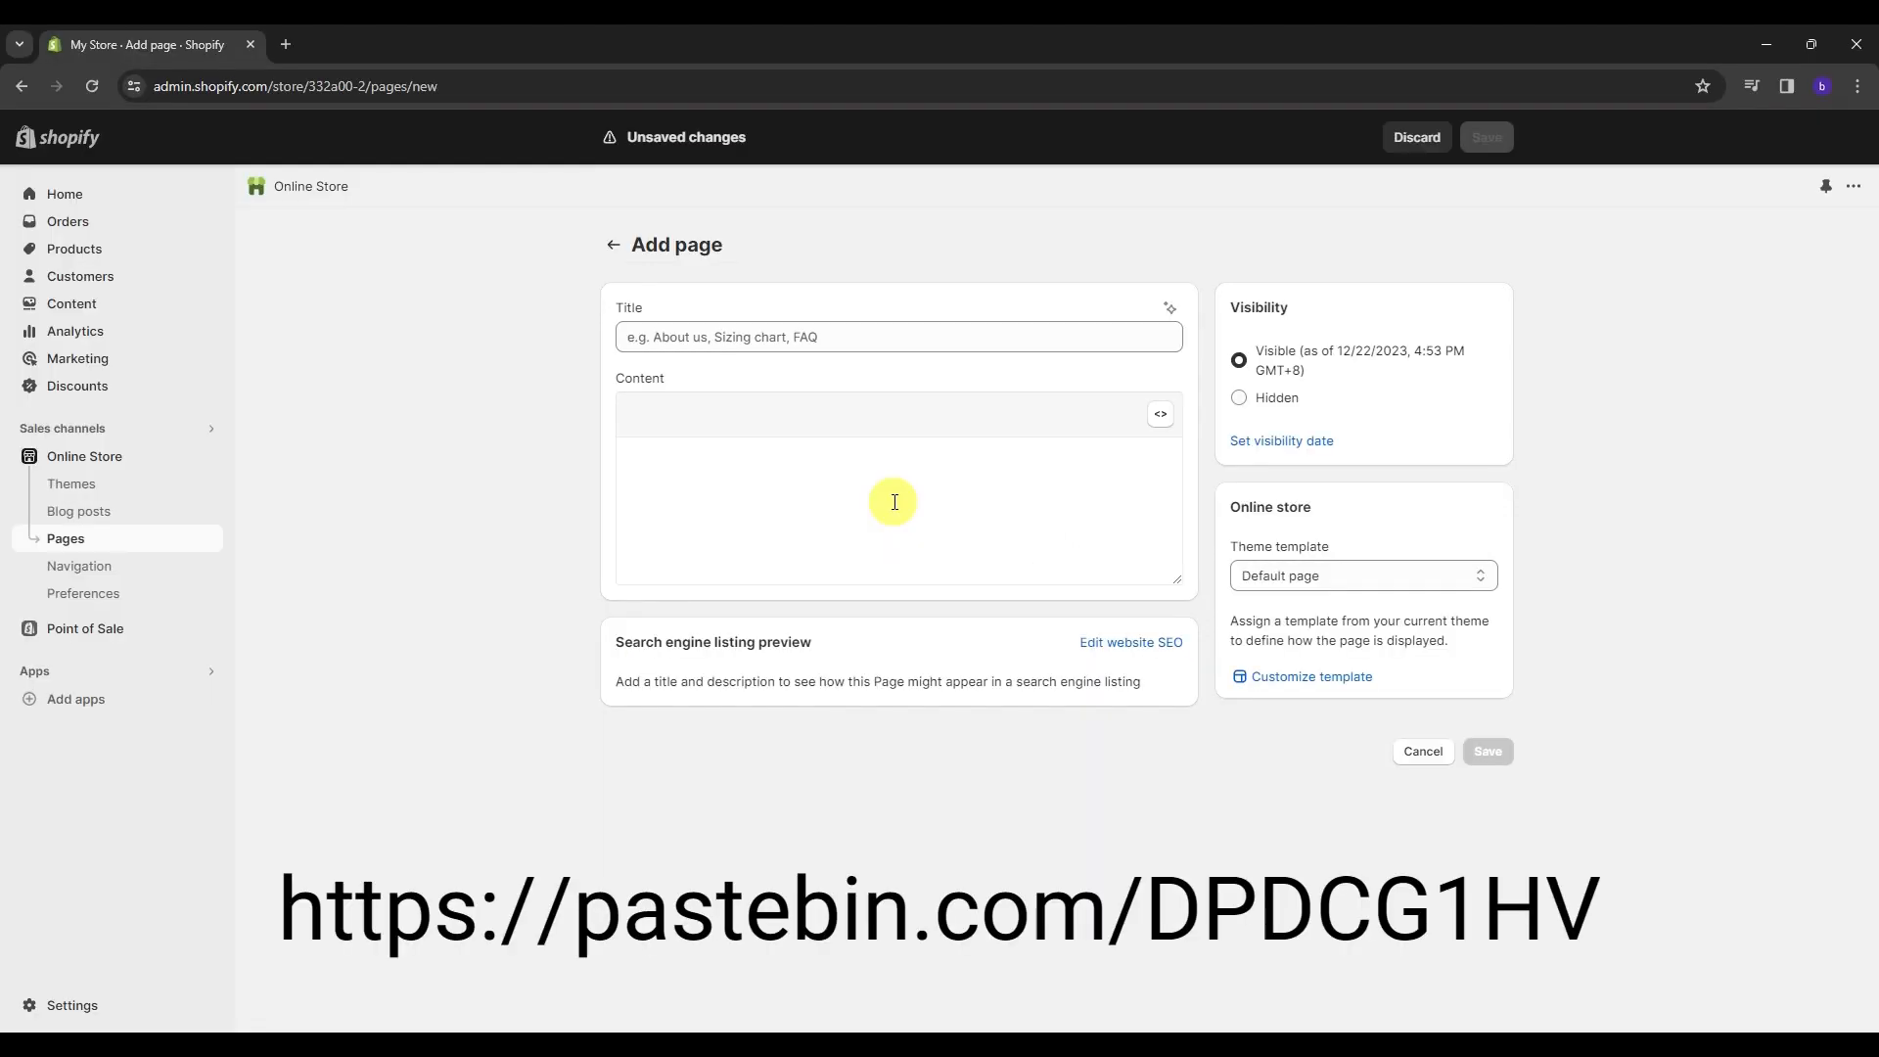
click(286, 44)
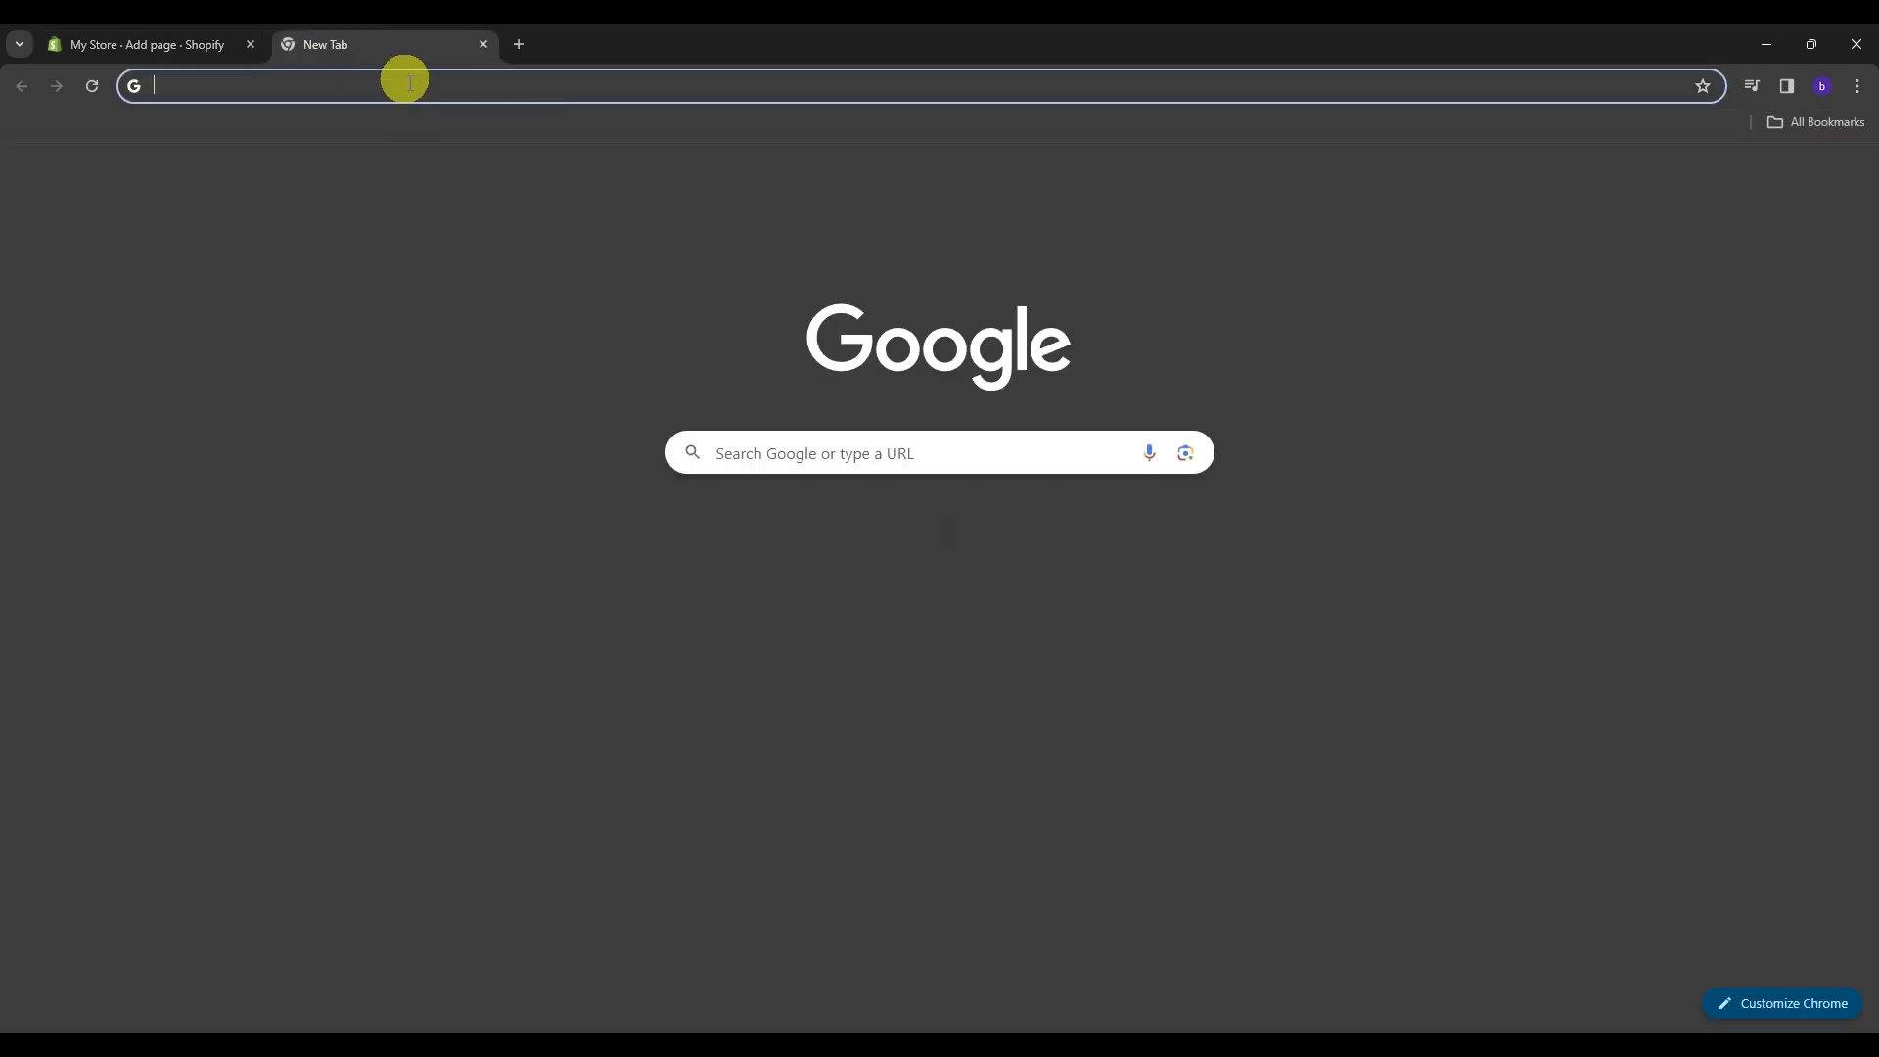
text(https://pastebin.com/DPDCG1HV)
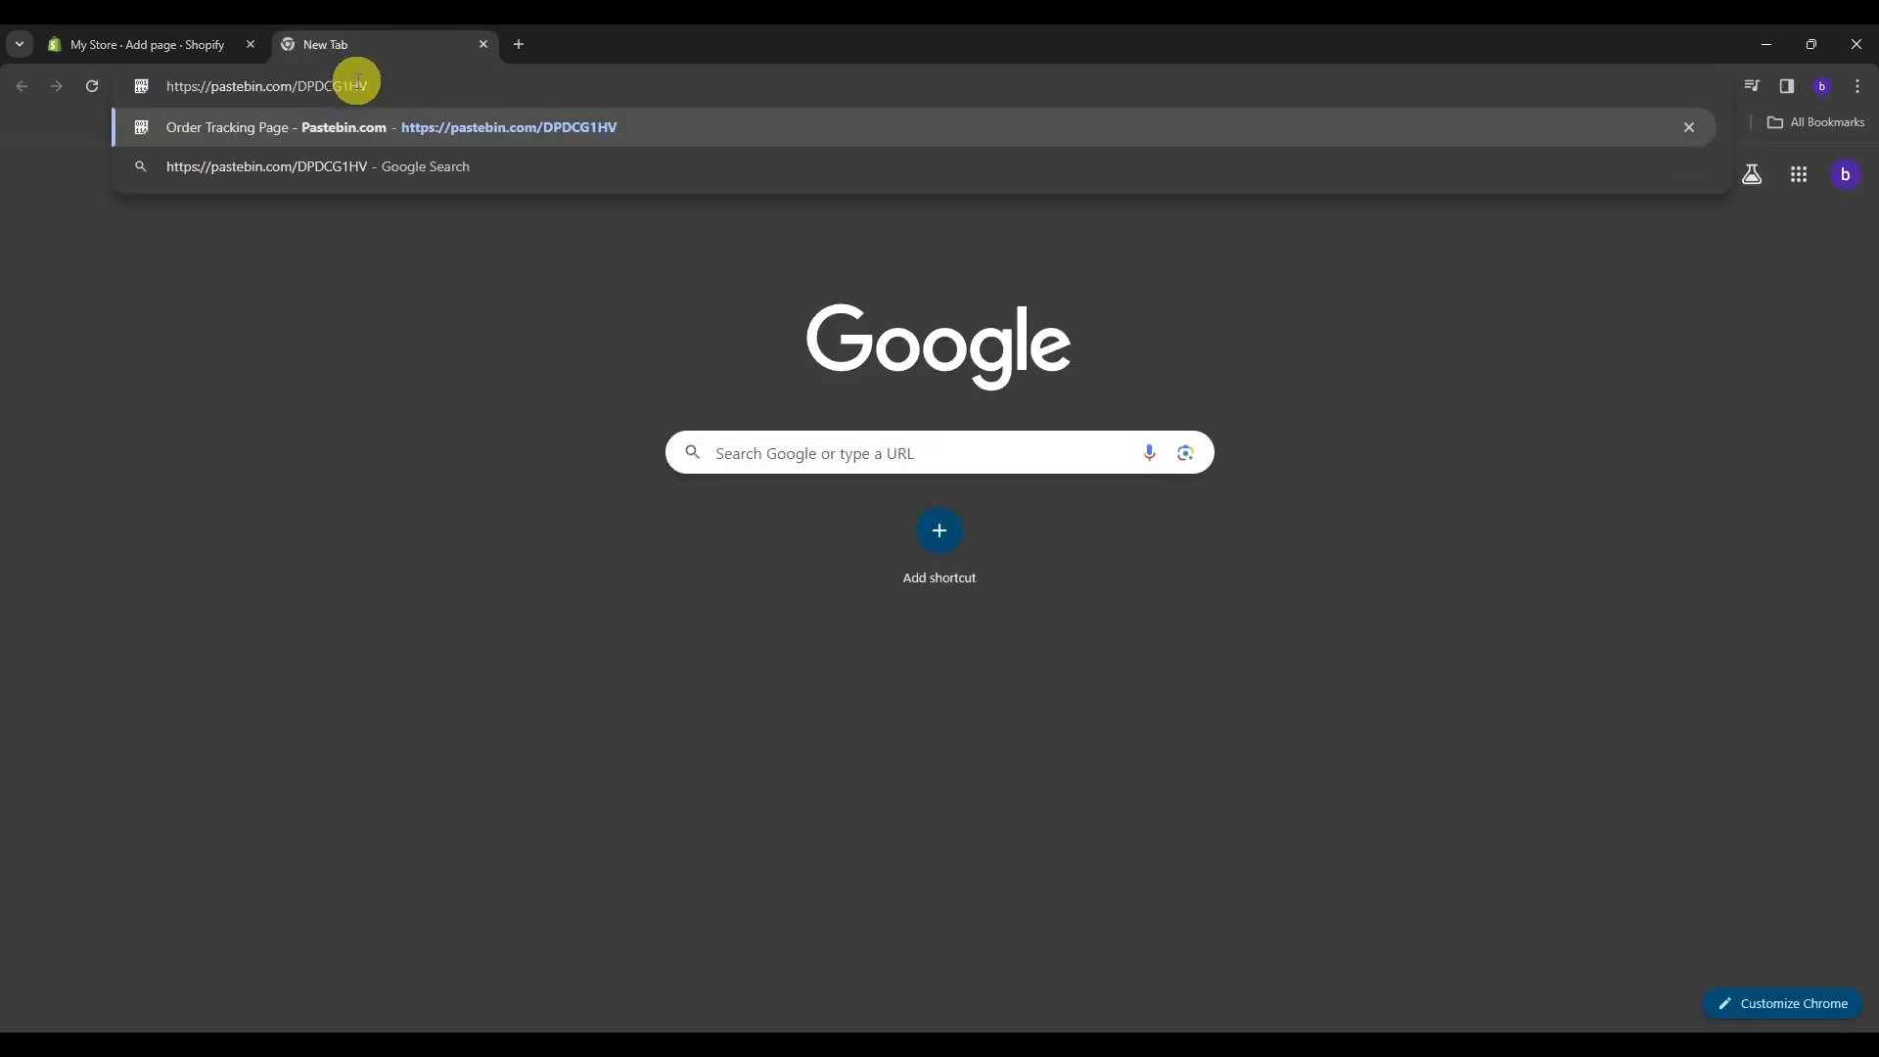
key(Return)
scroll(392, 283, down, 4)
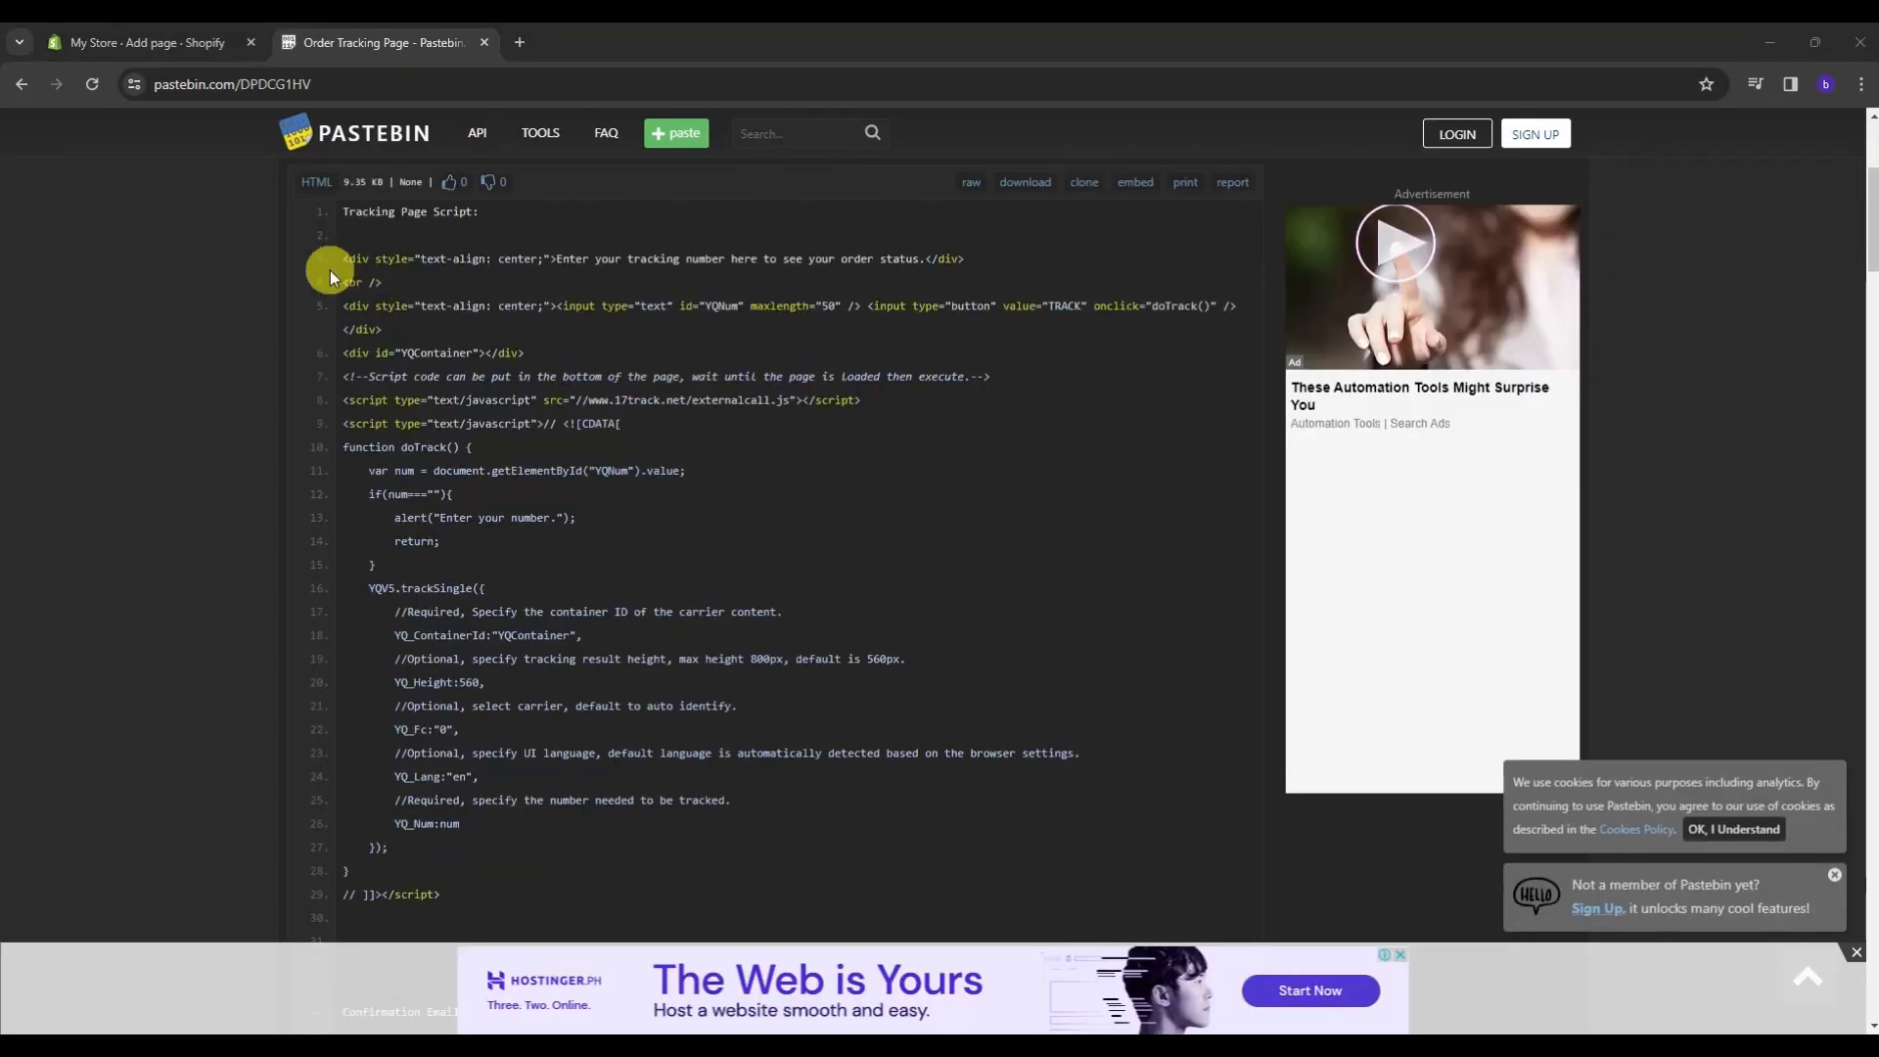
Copy the whole tracking page script, from the first div line through the closing script tag on line 29
drag(343, 258, 900, 420)
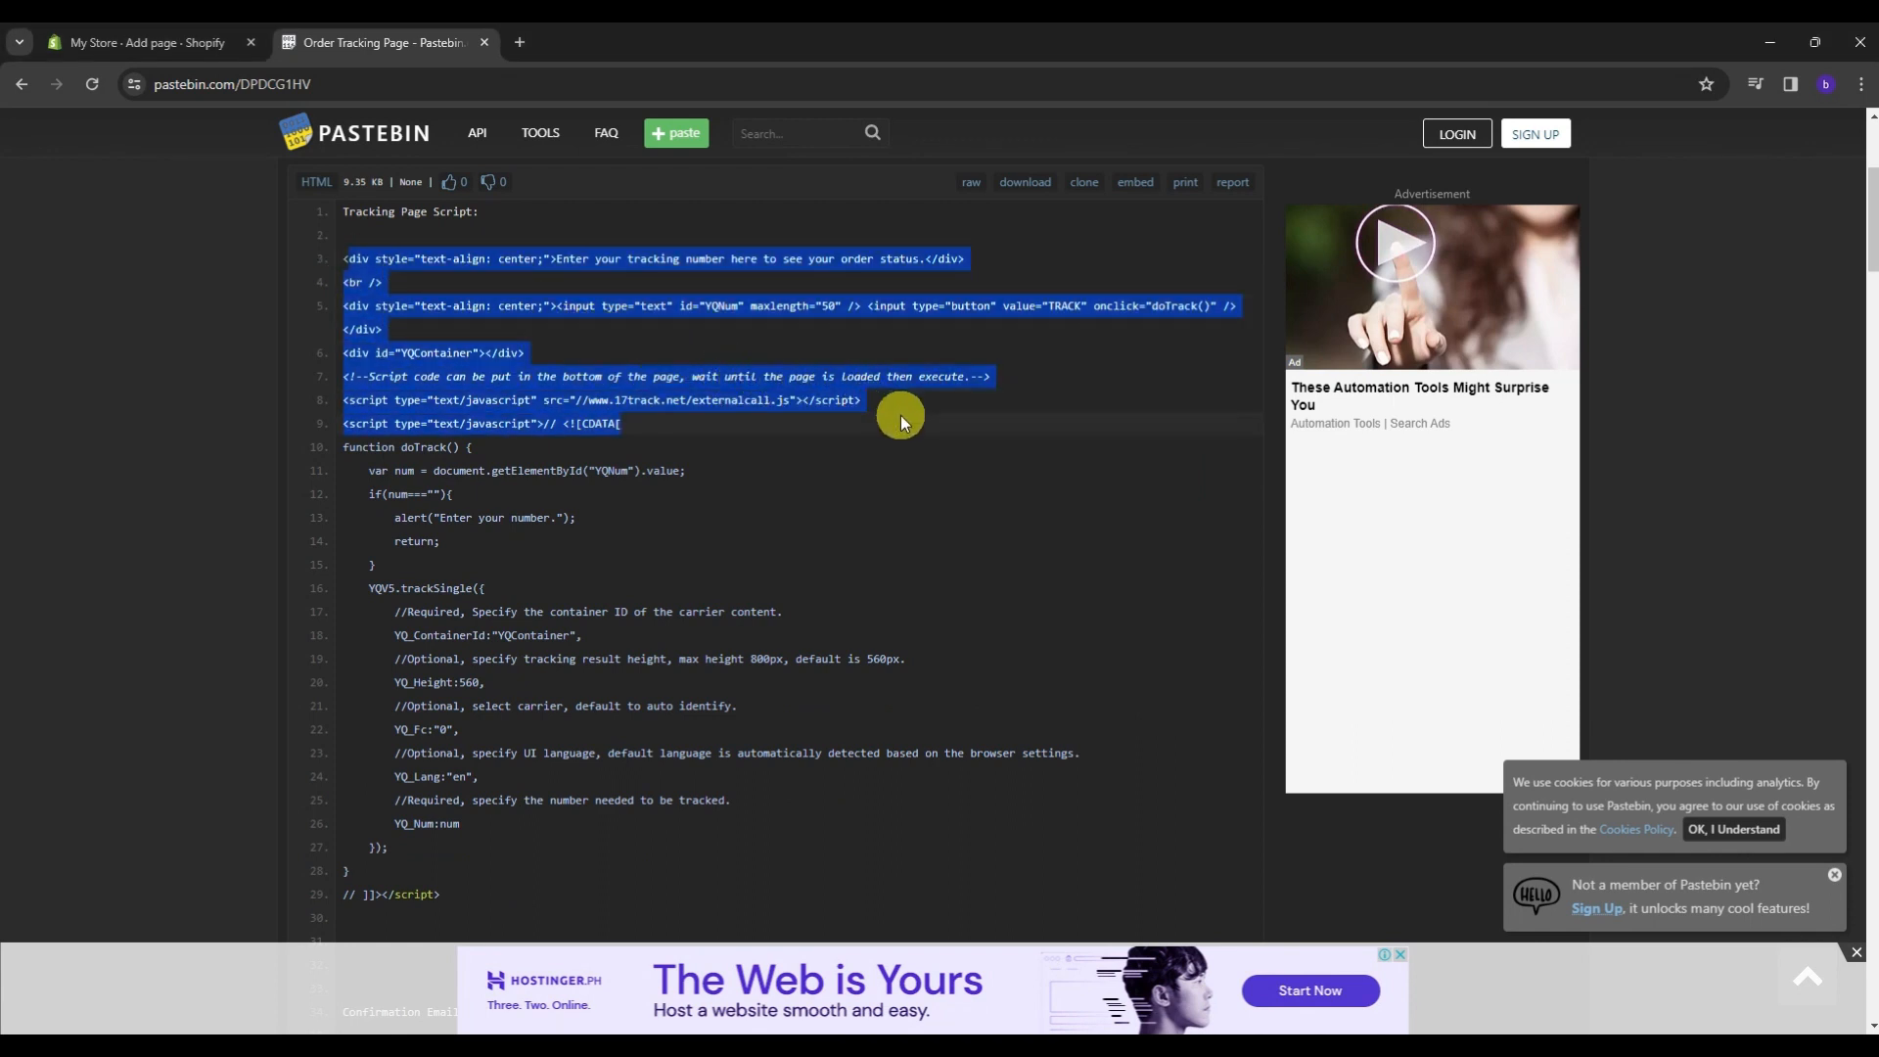
drag(482, 211, 331, 213)
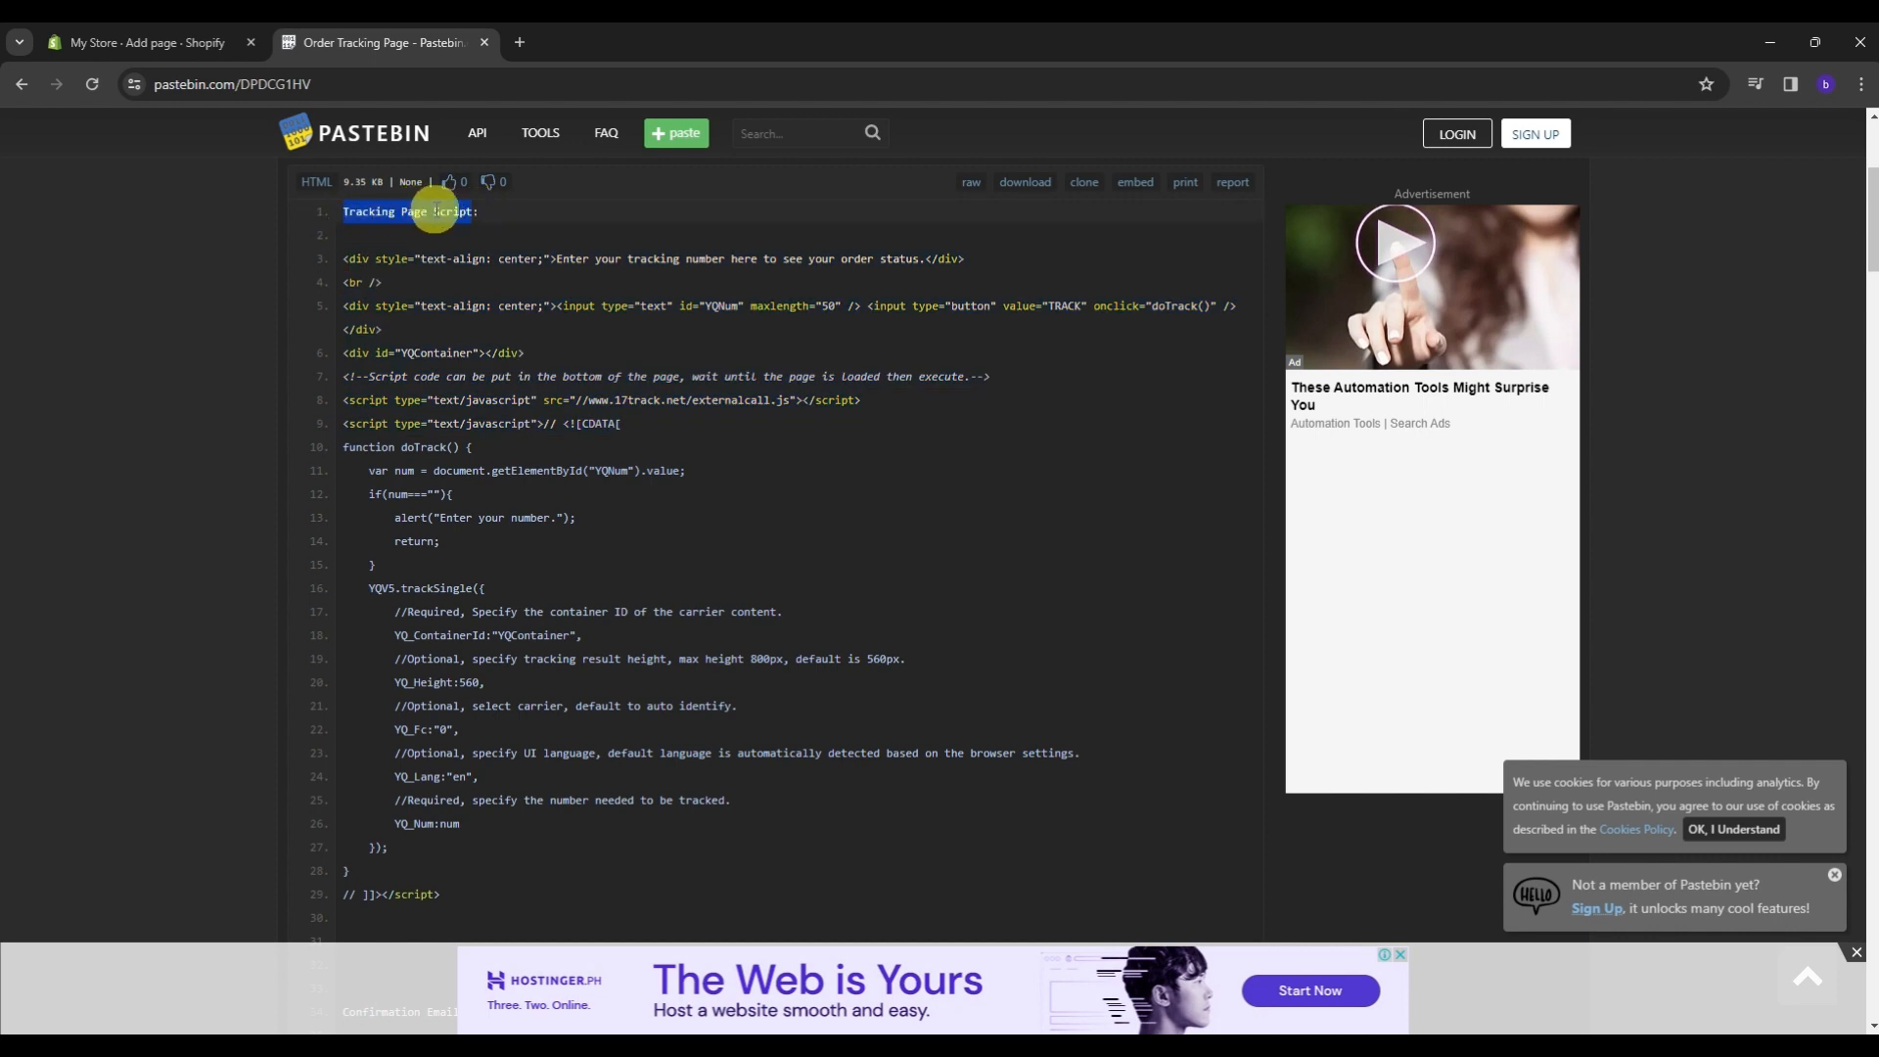
drag(351, 257, 443, 895)
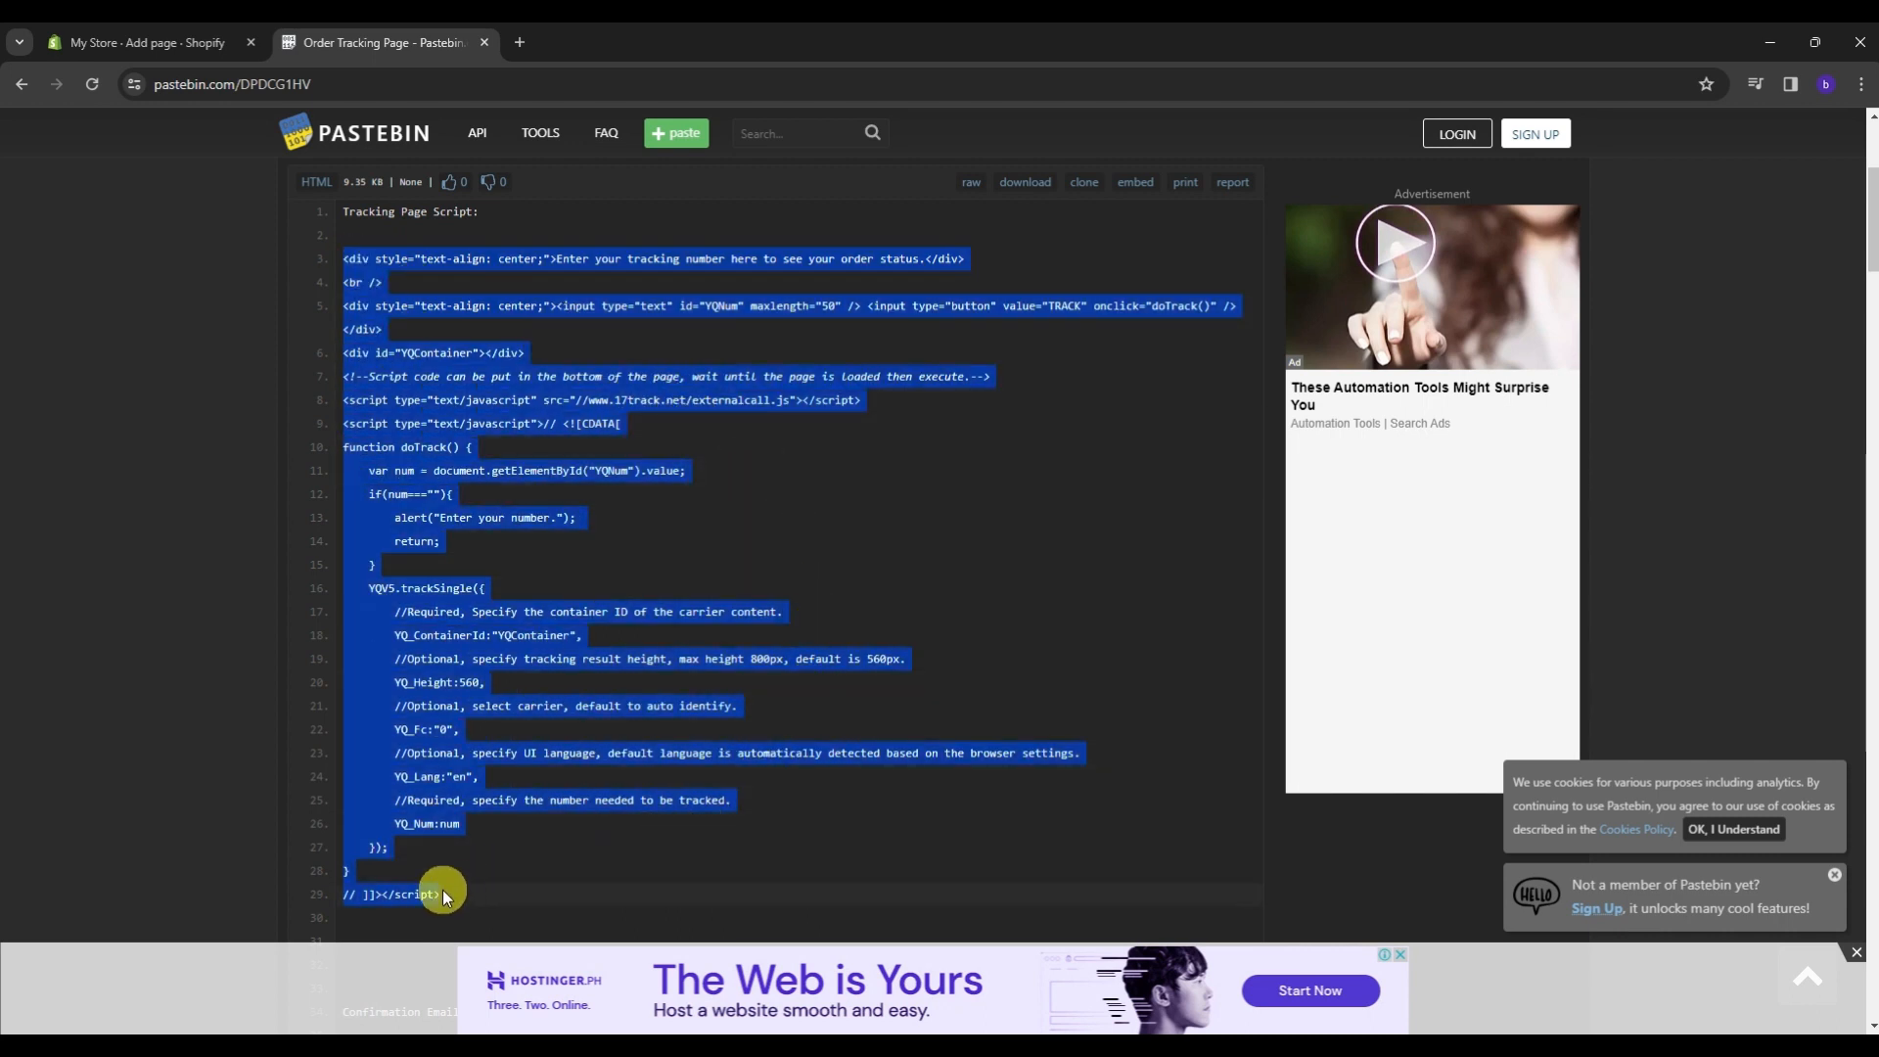
right_click(754, 457)
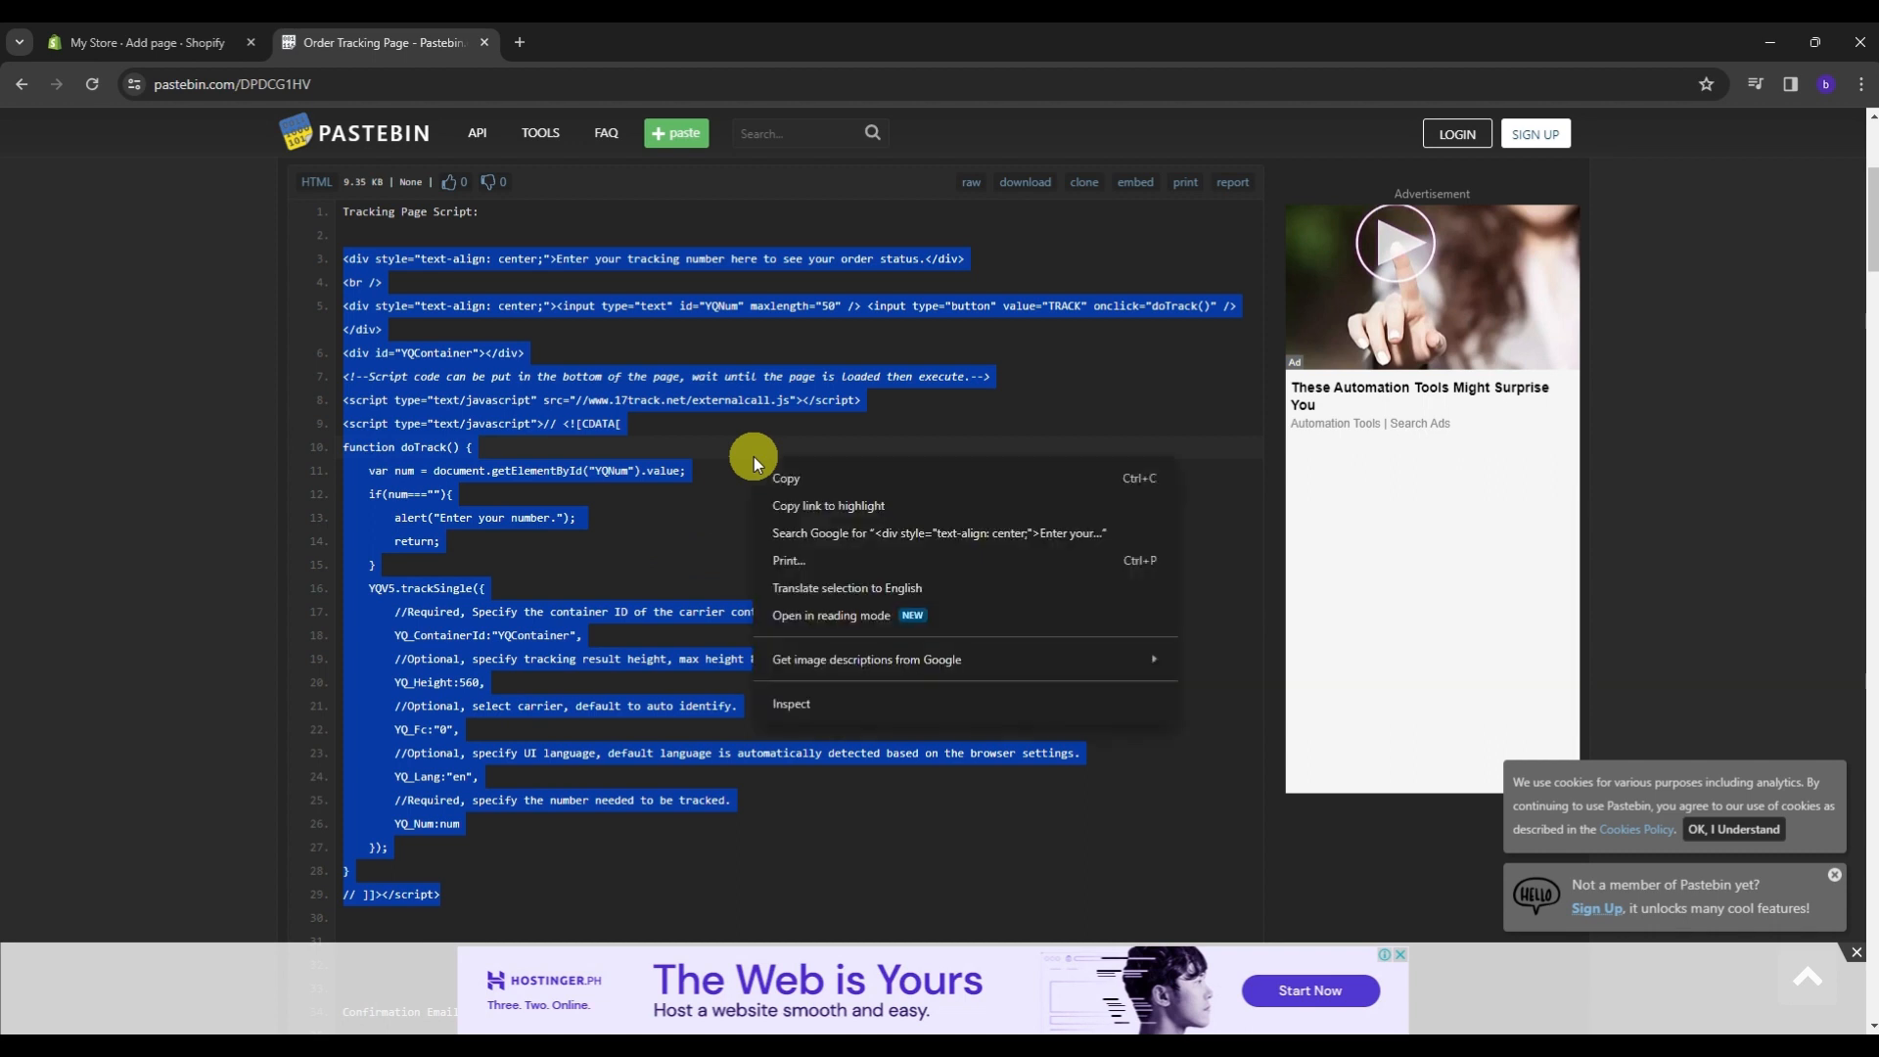
click(801, 482)
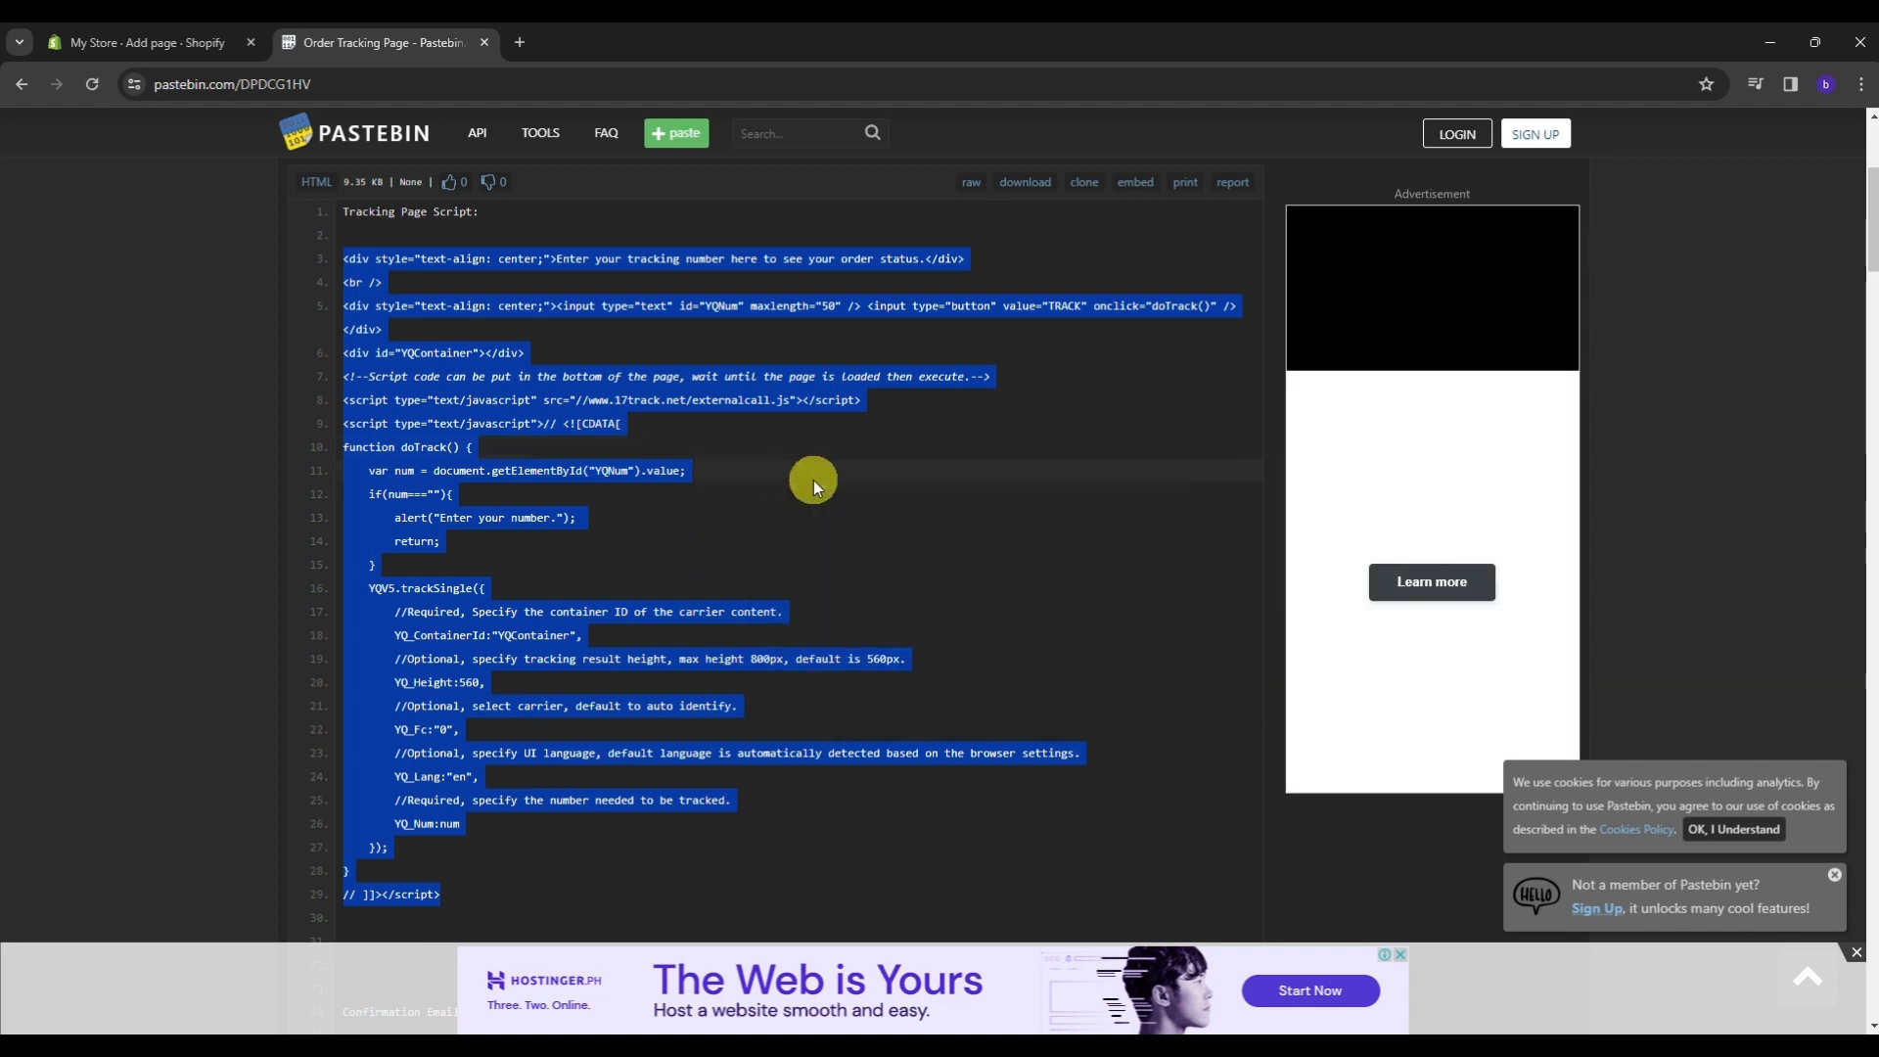
Back in the Shopify admin, paste the copied script into the new page's HTML content and look it over
click(157, 51)
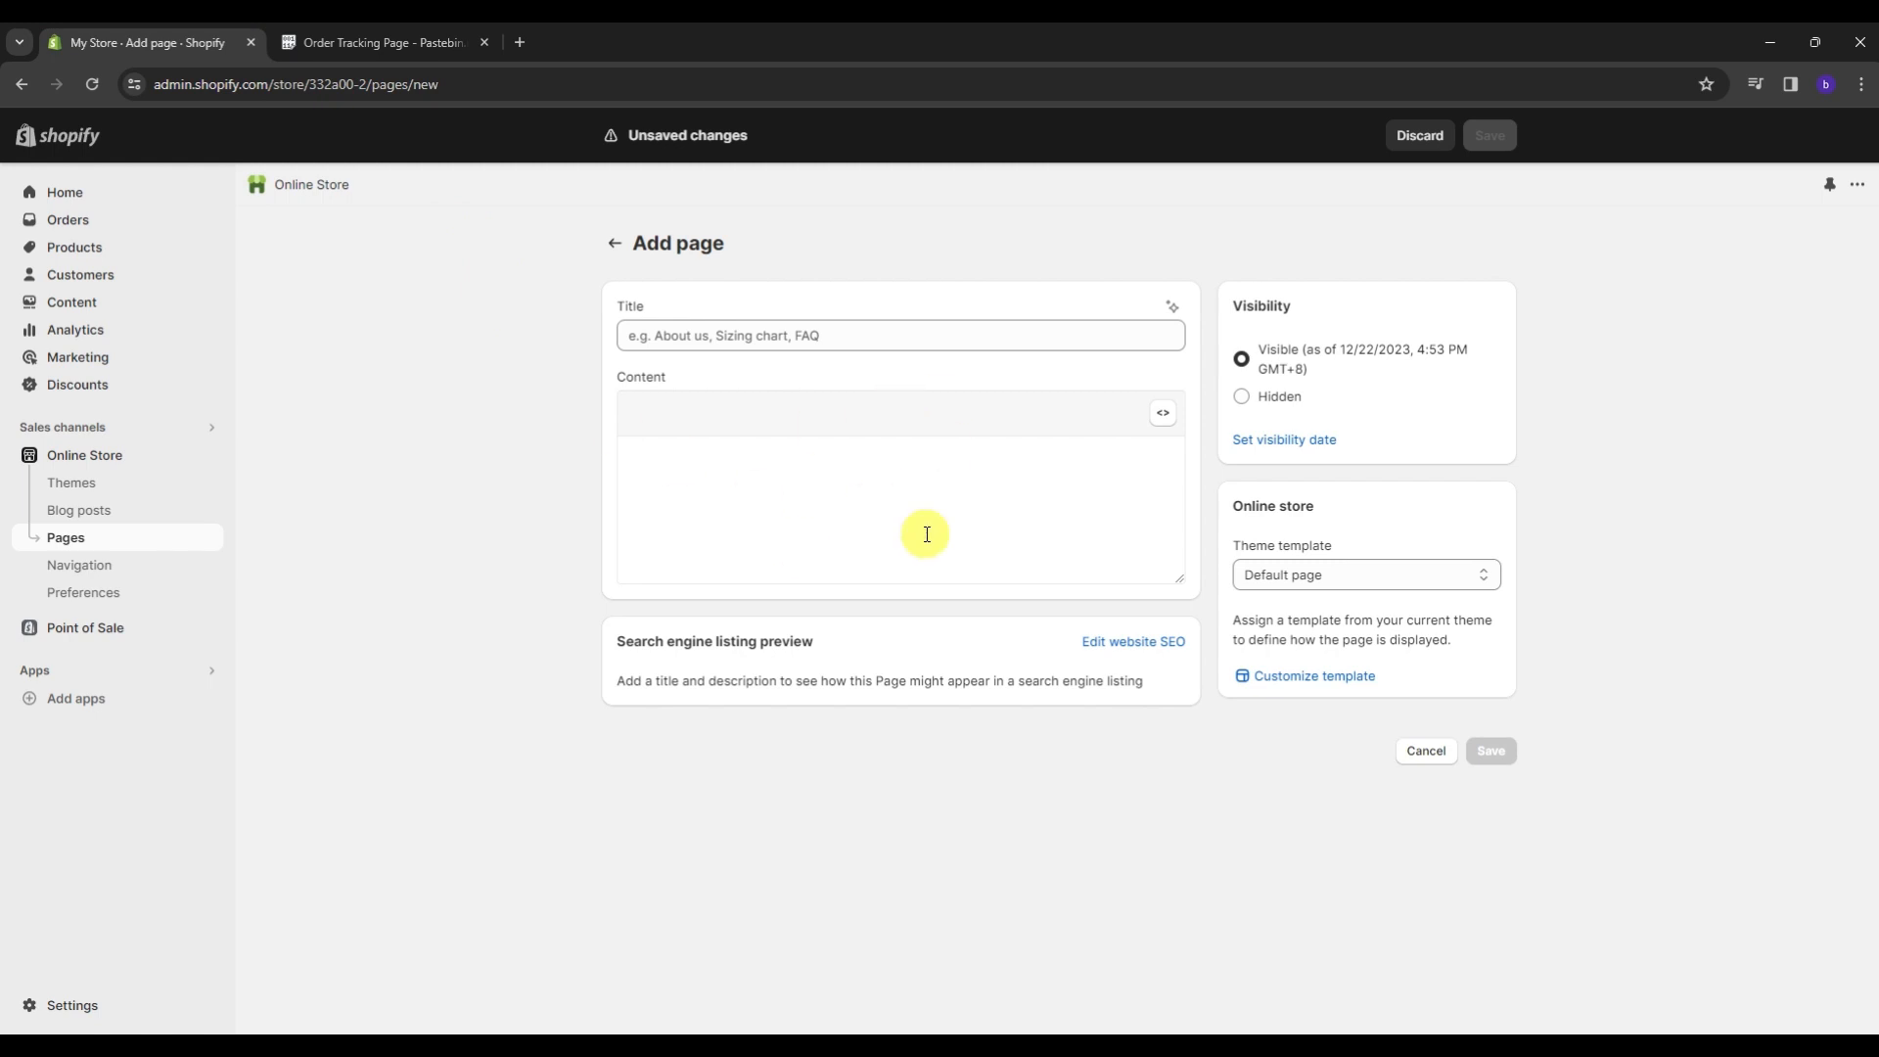
click(738, 479)
key(ctrl+v)
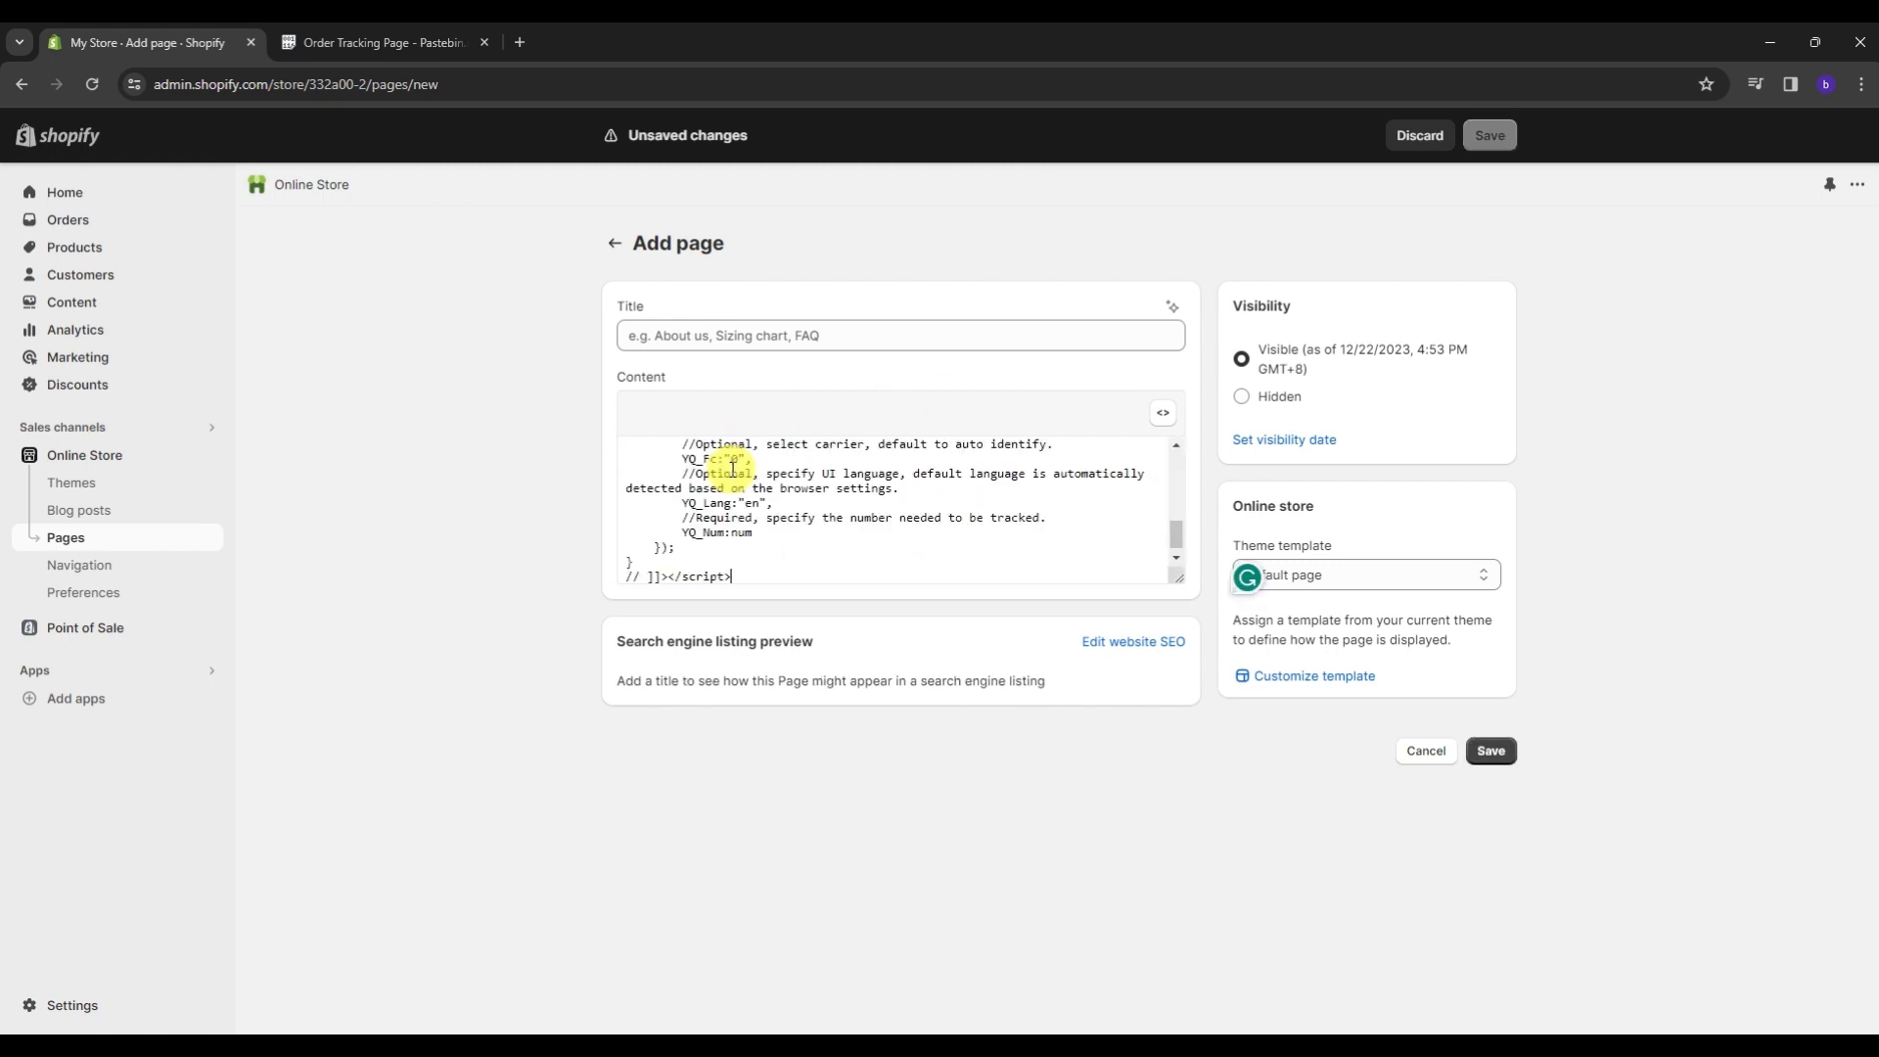
scroll(954, 559, up, 5)
scroll(956, 557, down, 5)
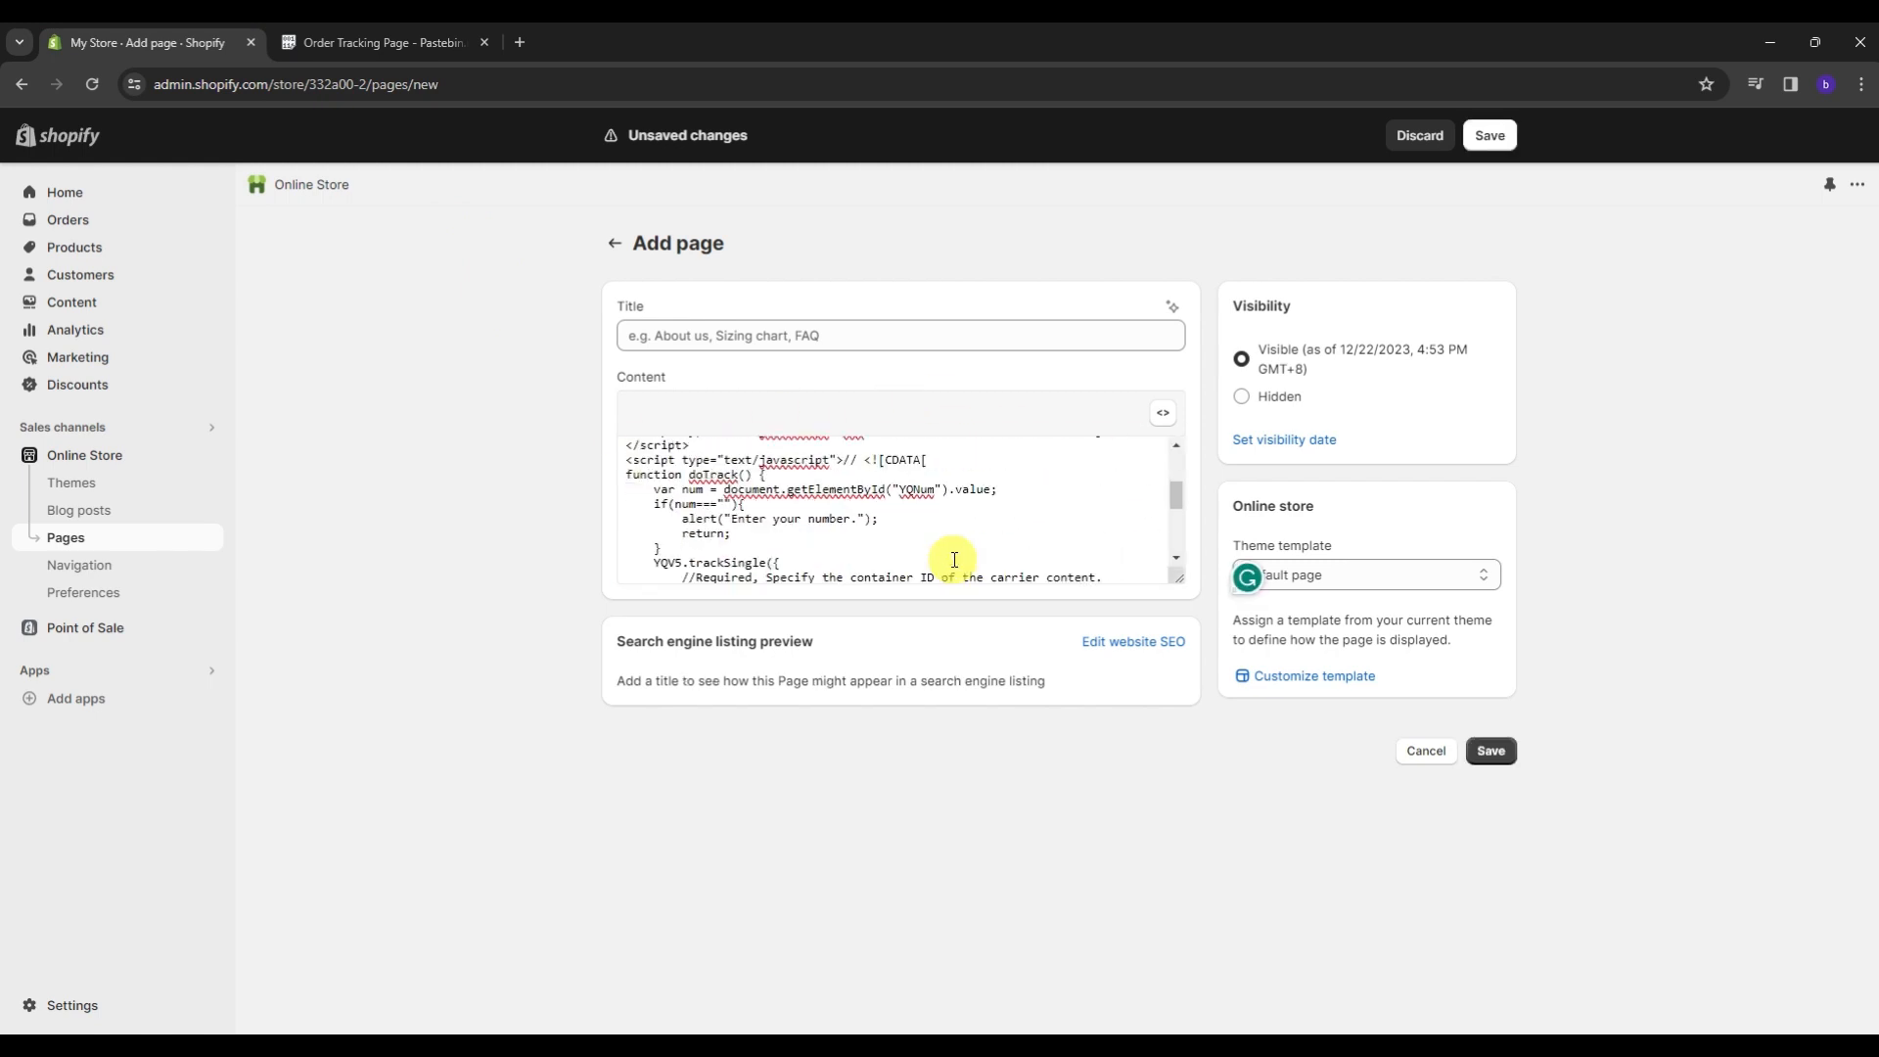
Title the new page "Order Tracking" and save it
click(684, 337)
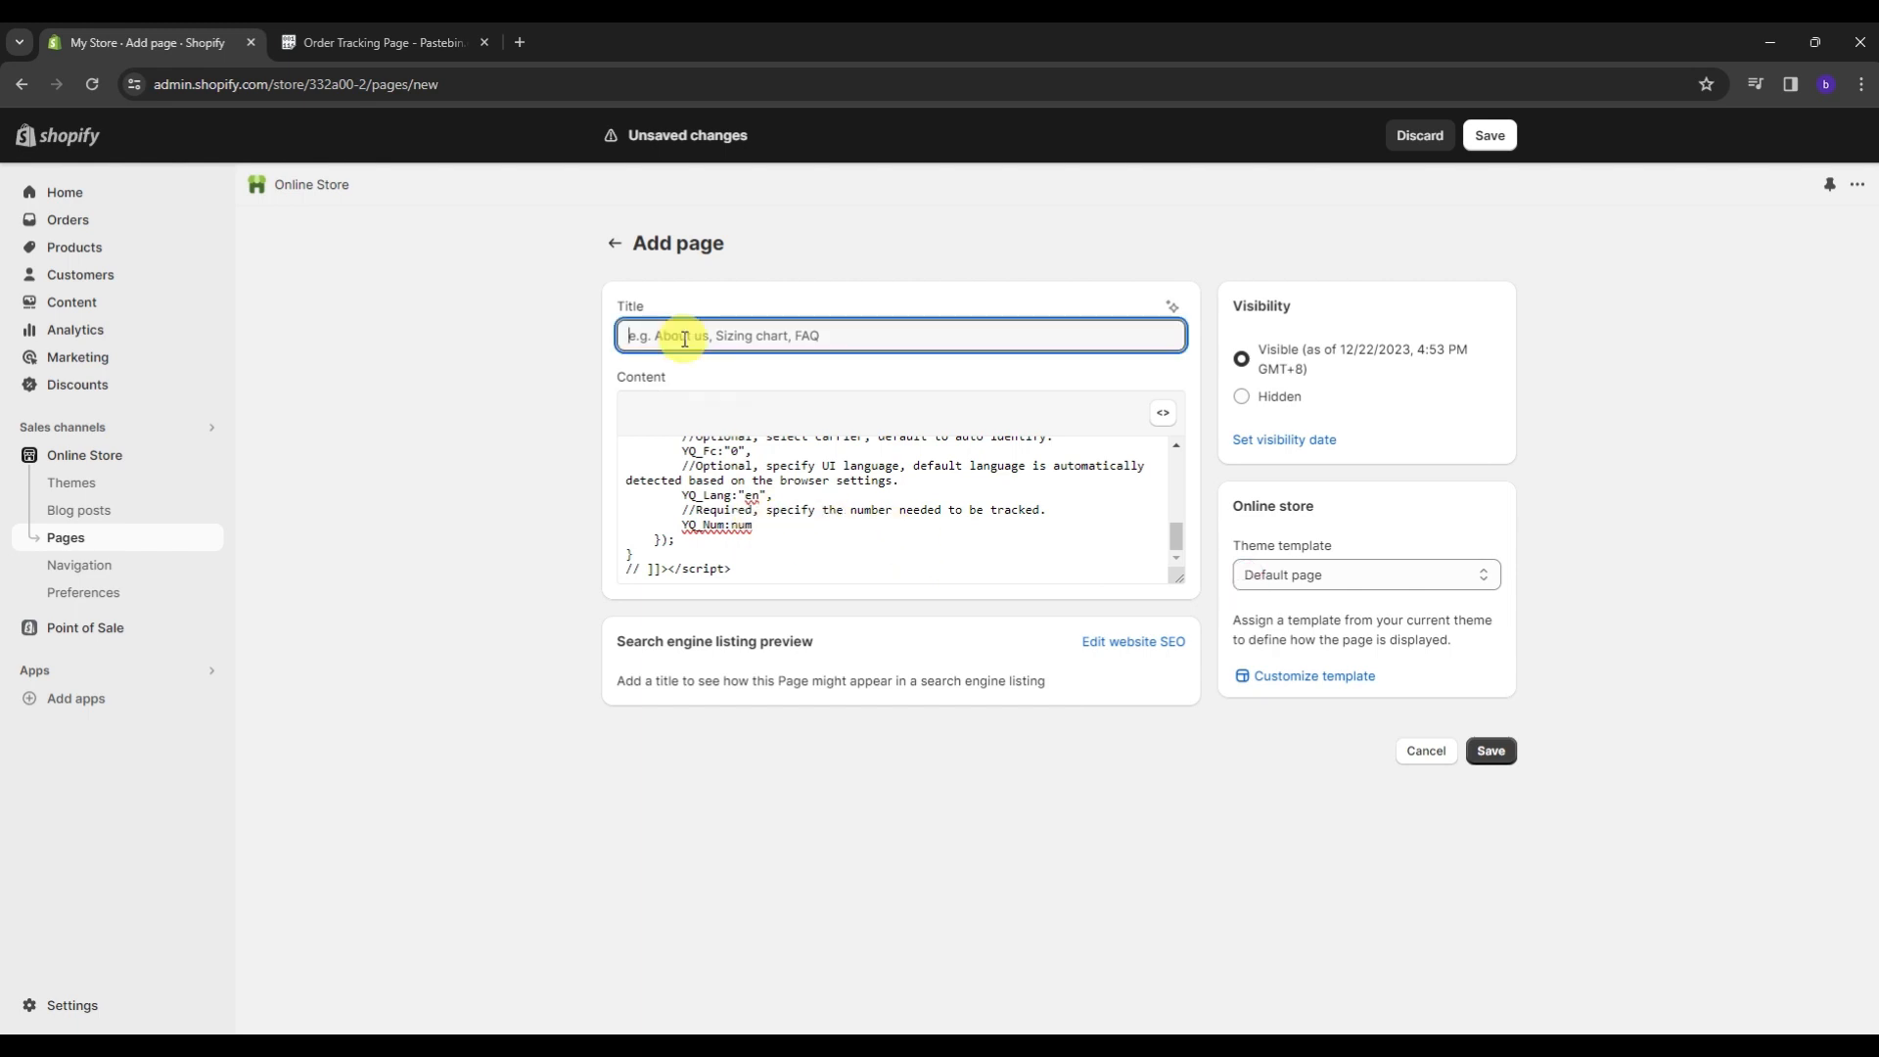
text(Order Tr)
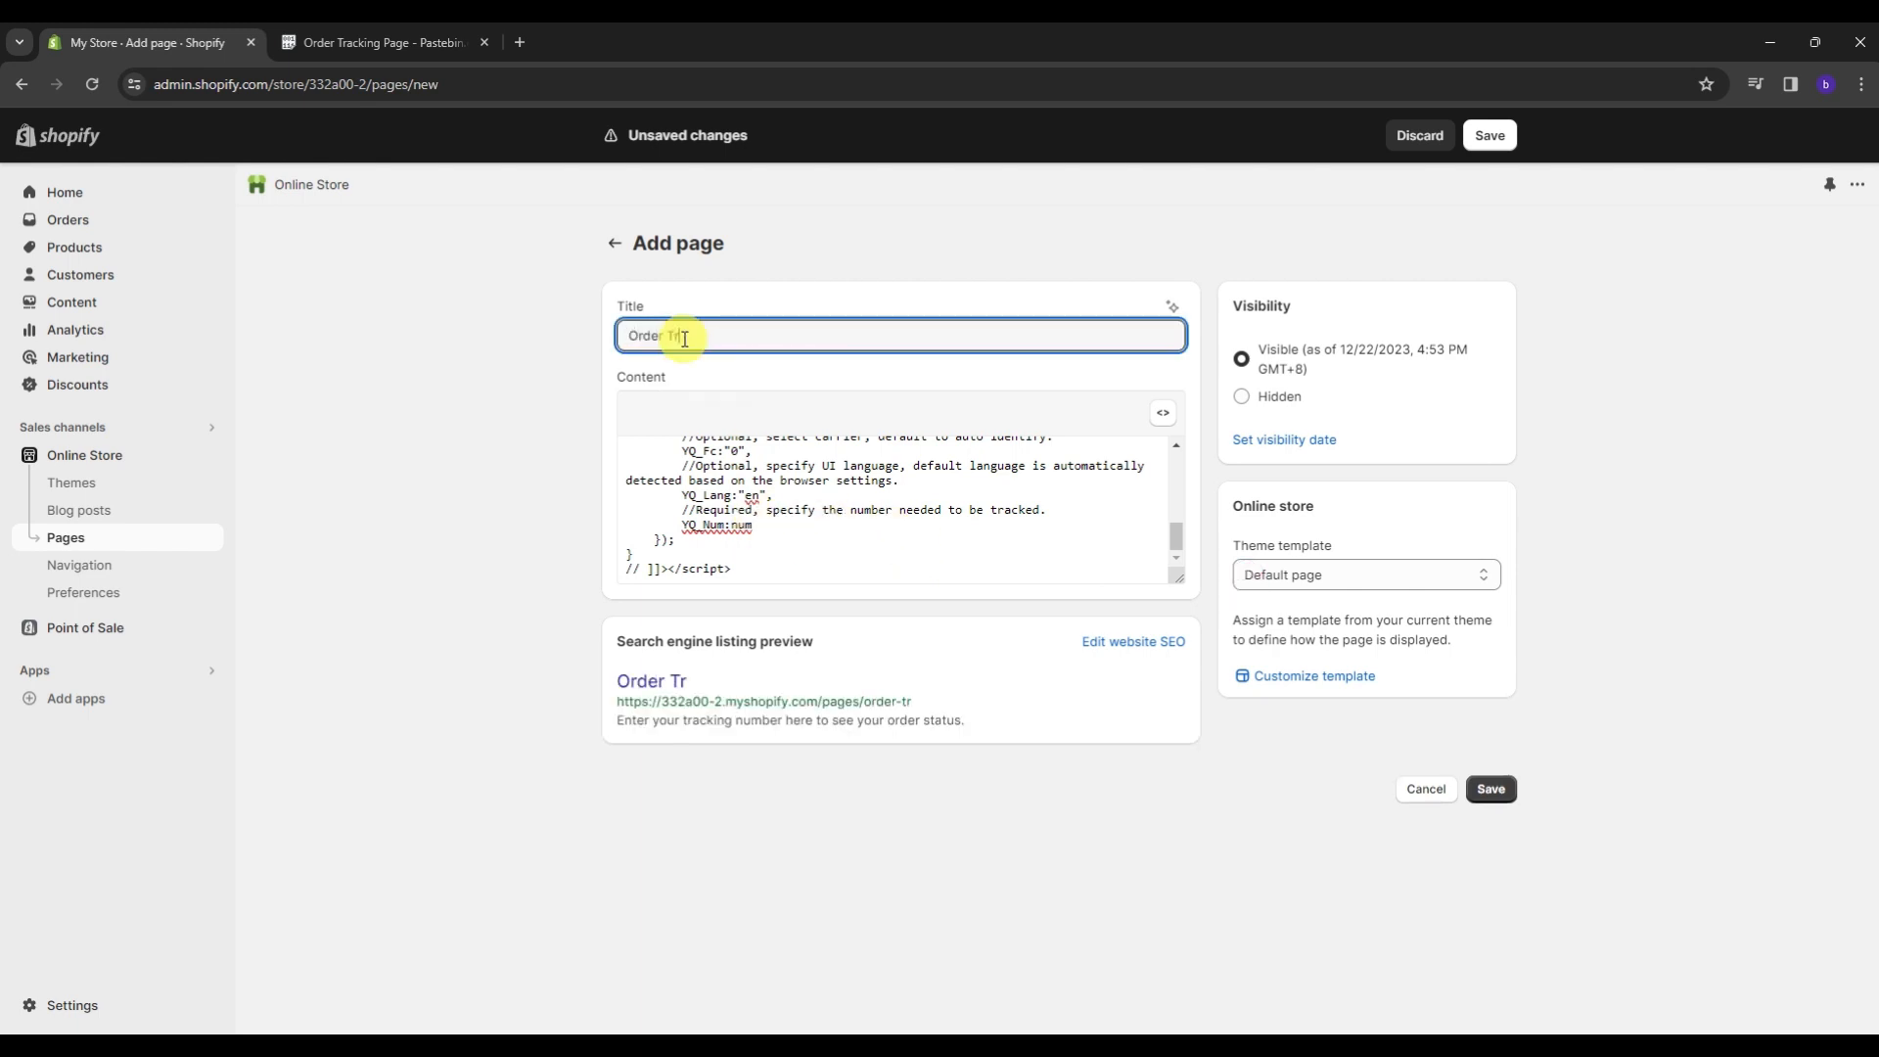
text(acking)
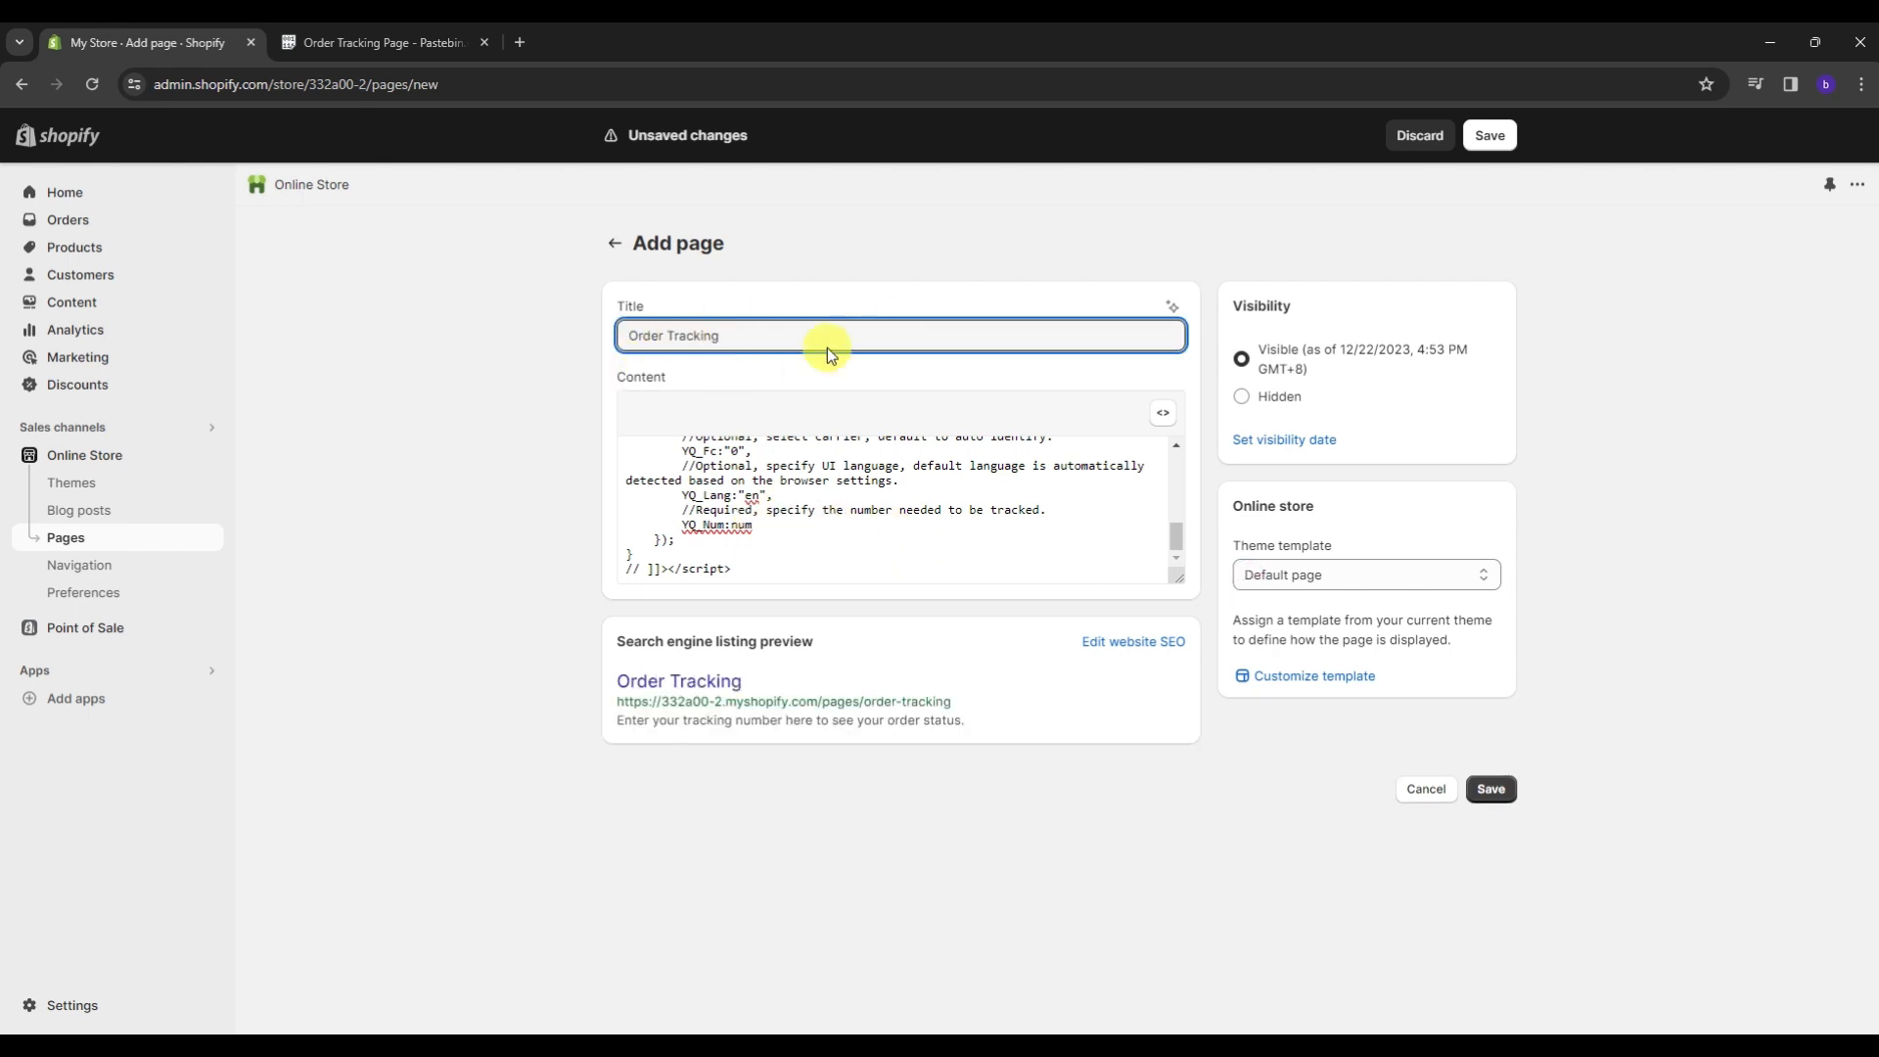
click(827, 458)
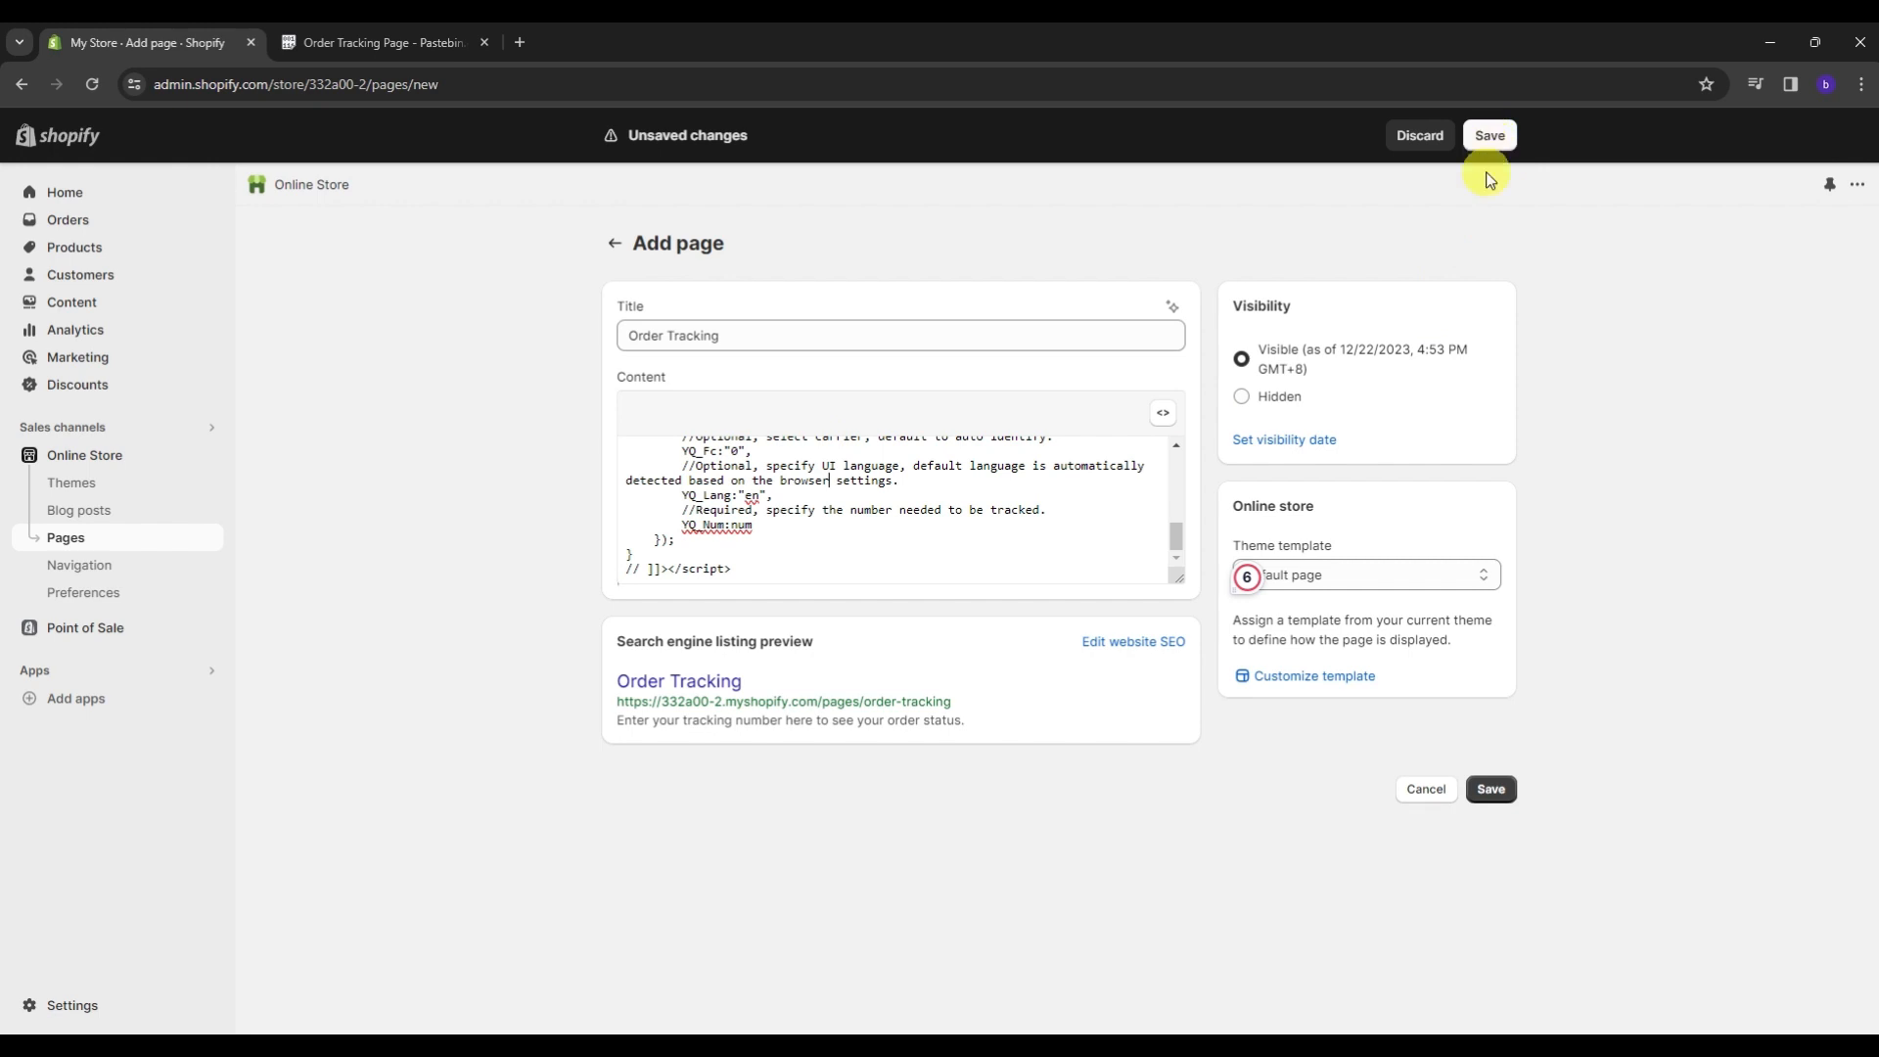
click(1491, 791)
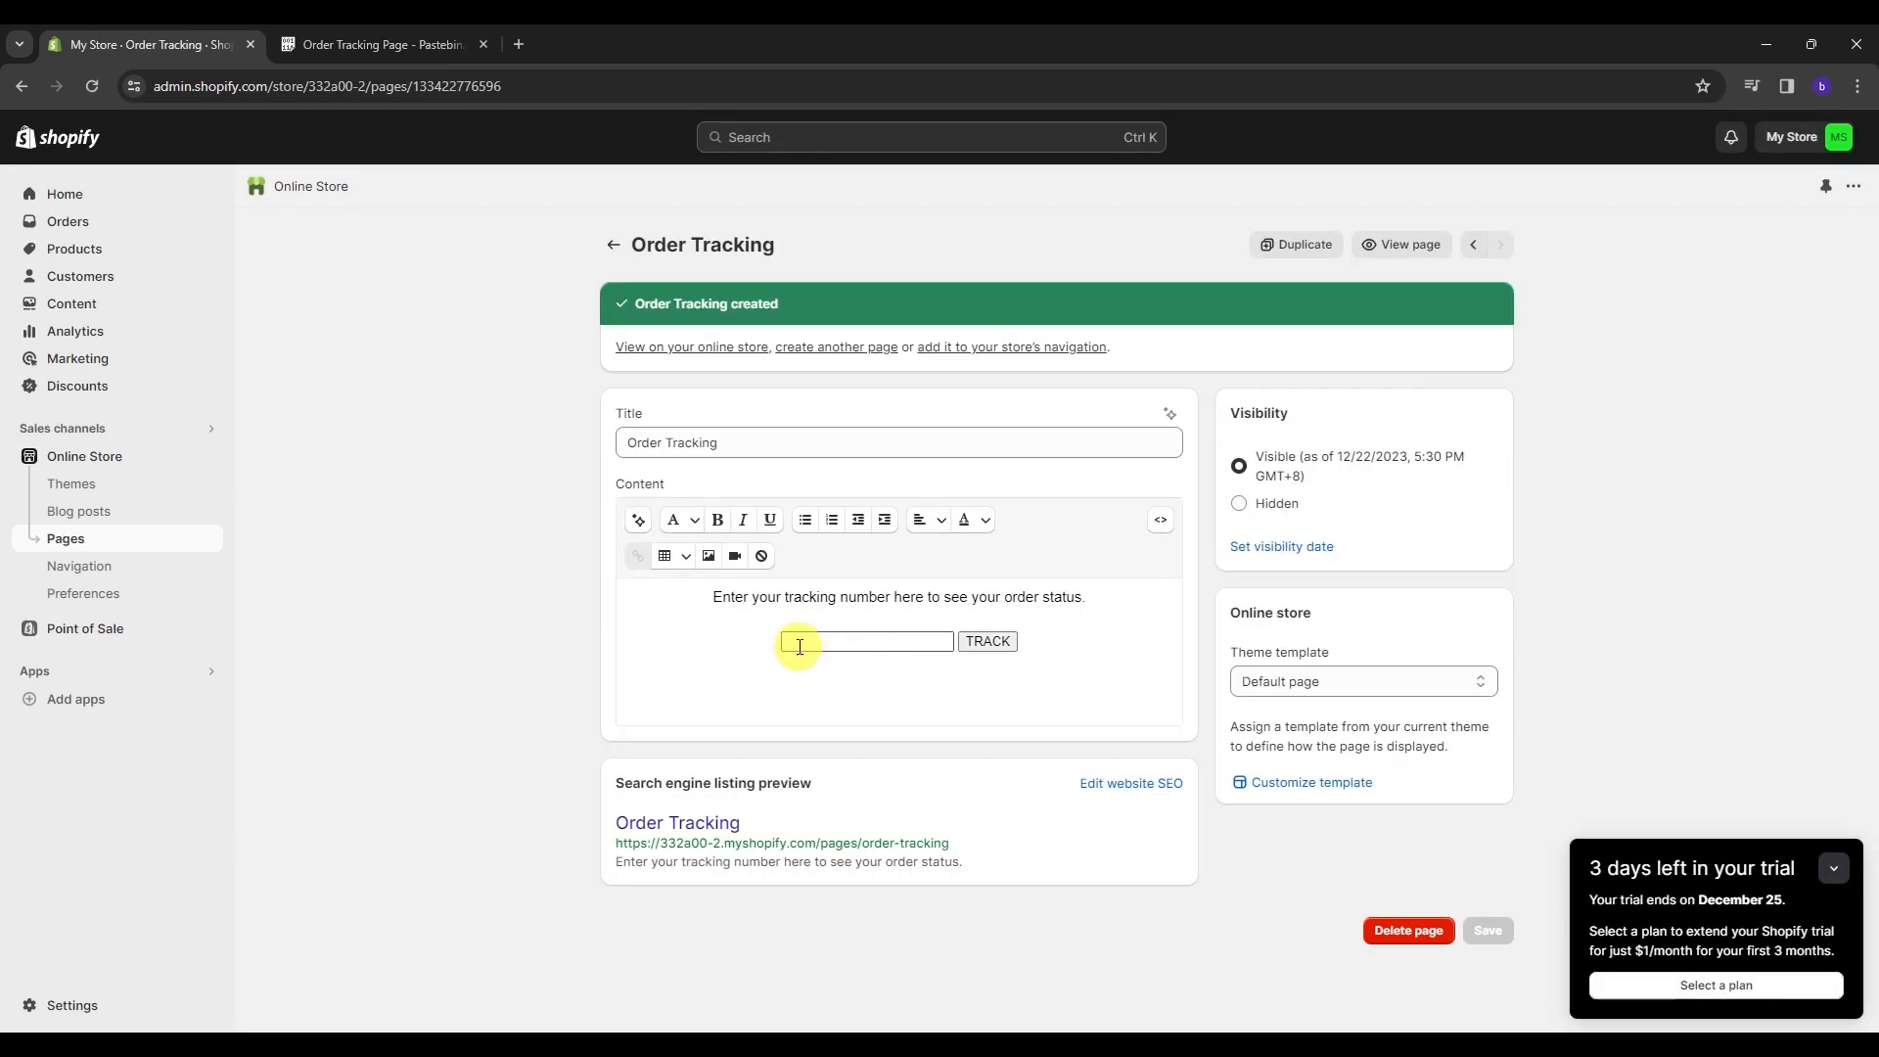
View the saved Order Tracking page on the online storefront
click(852, 646)
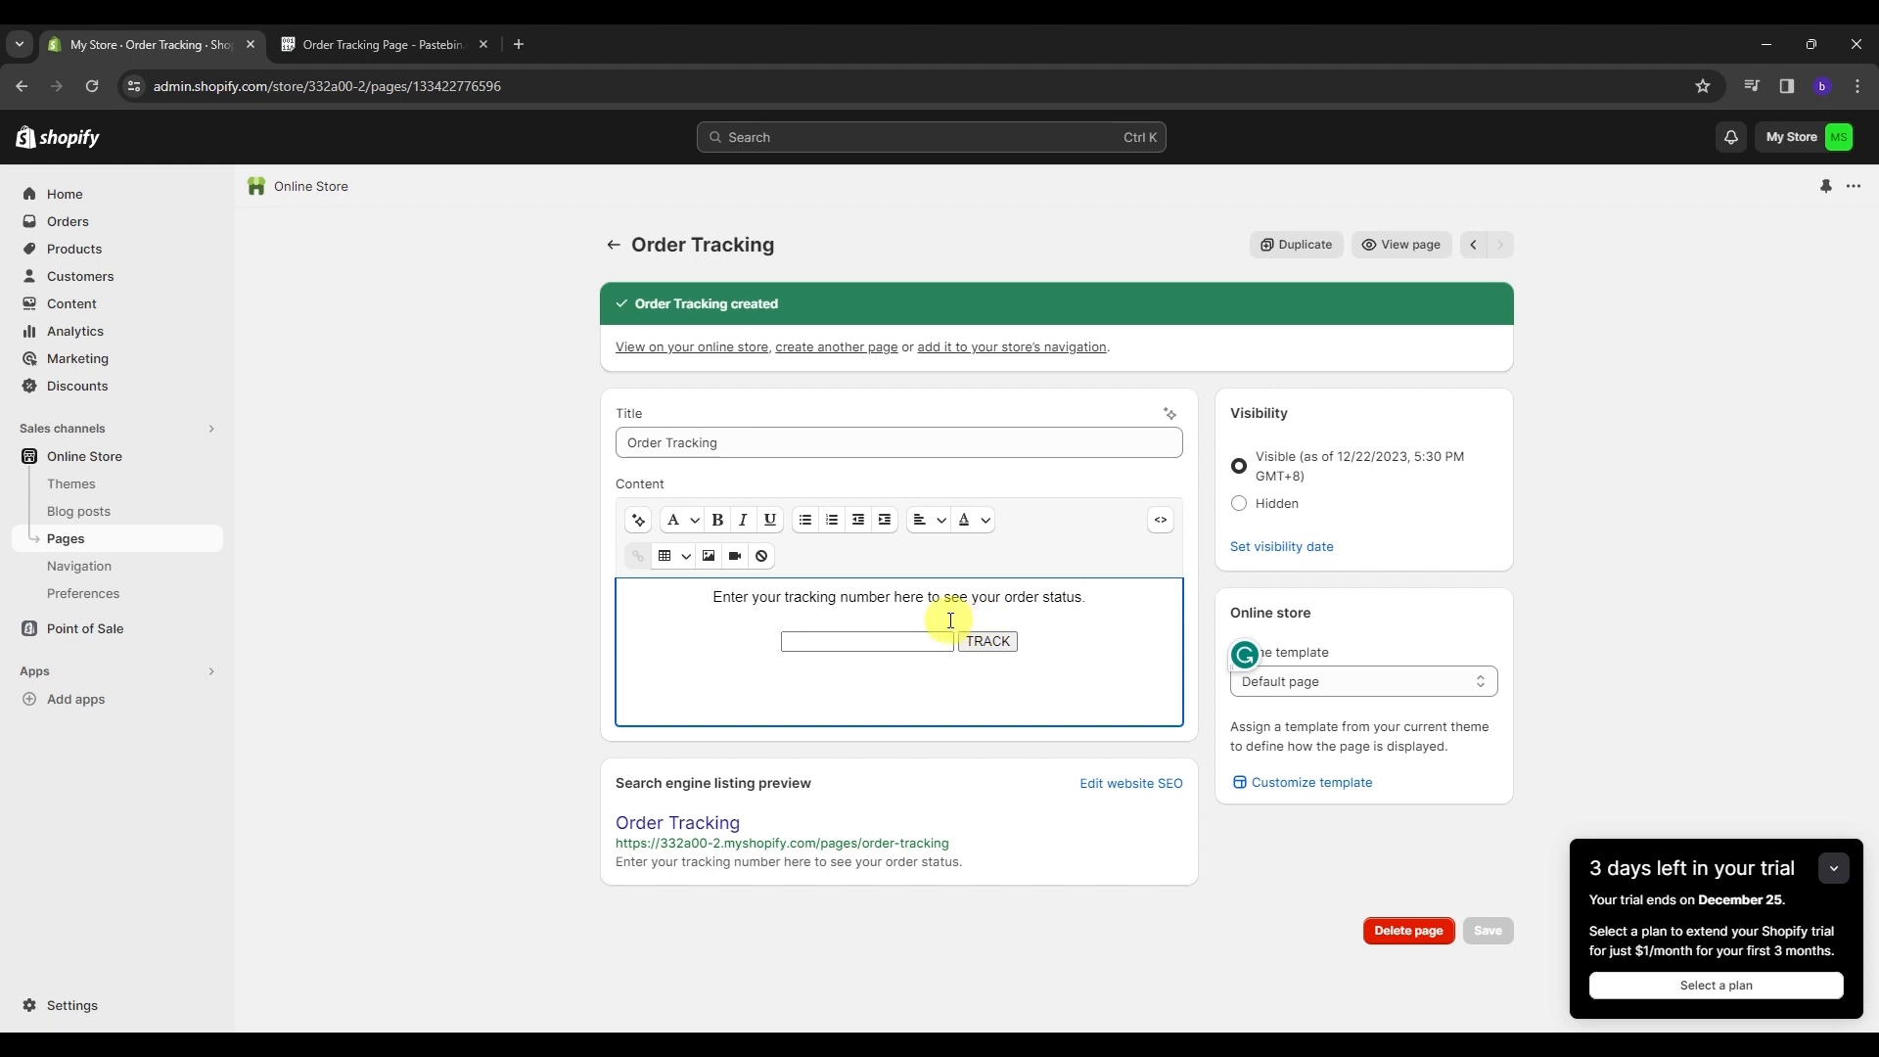
click(1392, 245)
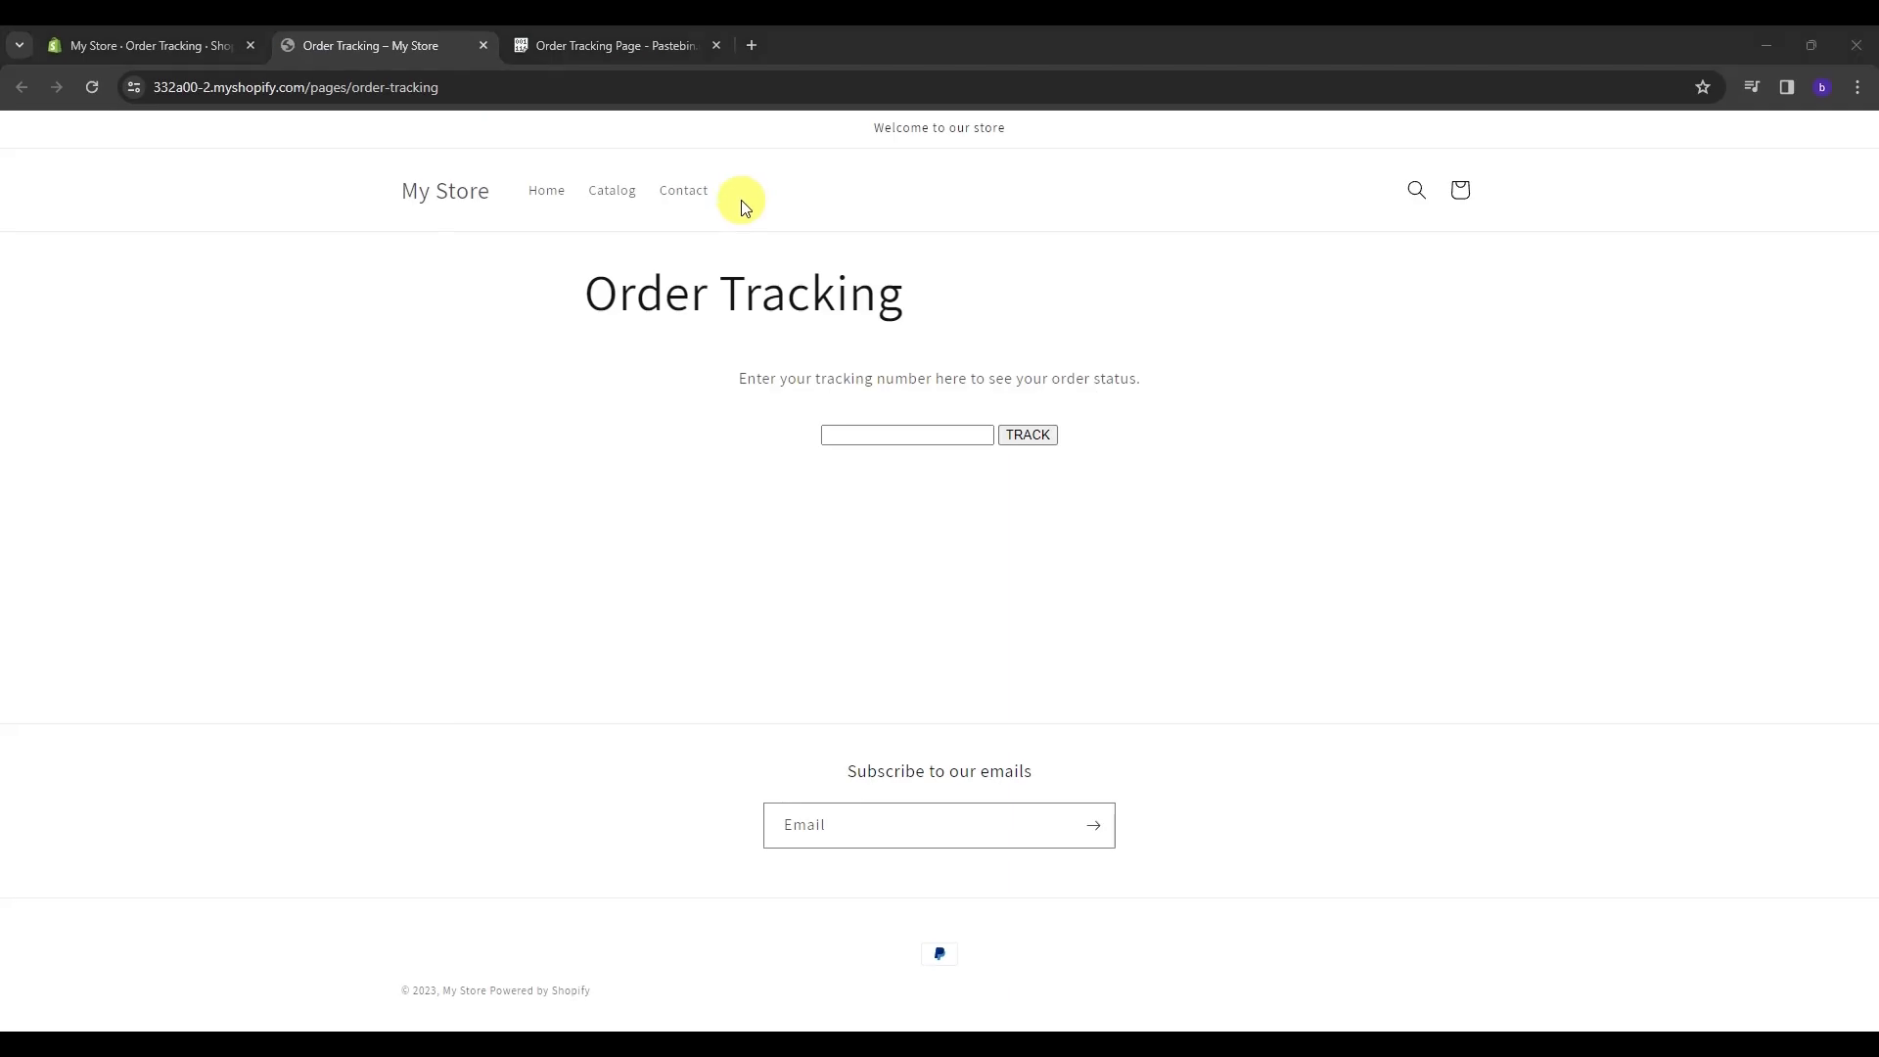
In the Shopify admin, add a main menu item named Order Tracking linked to the Order Tracking page, and save the menu
click(139, 49)
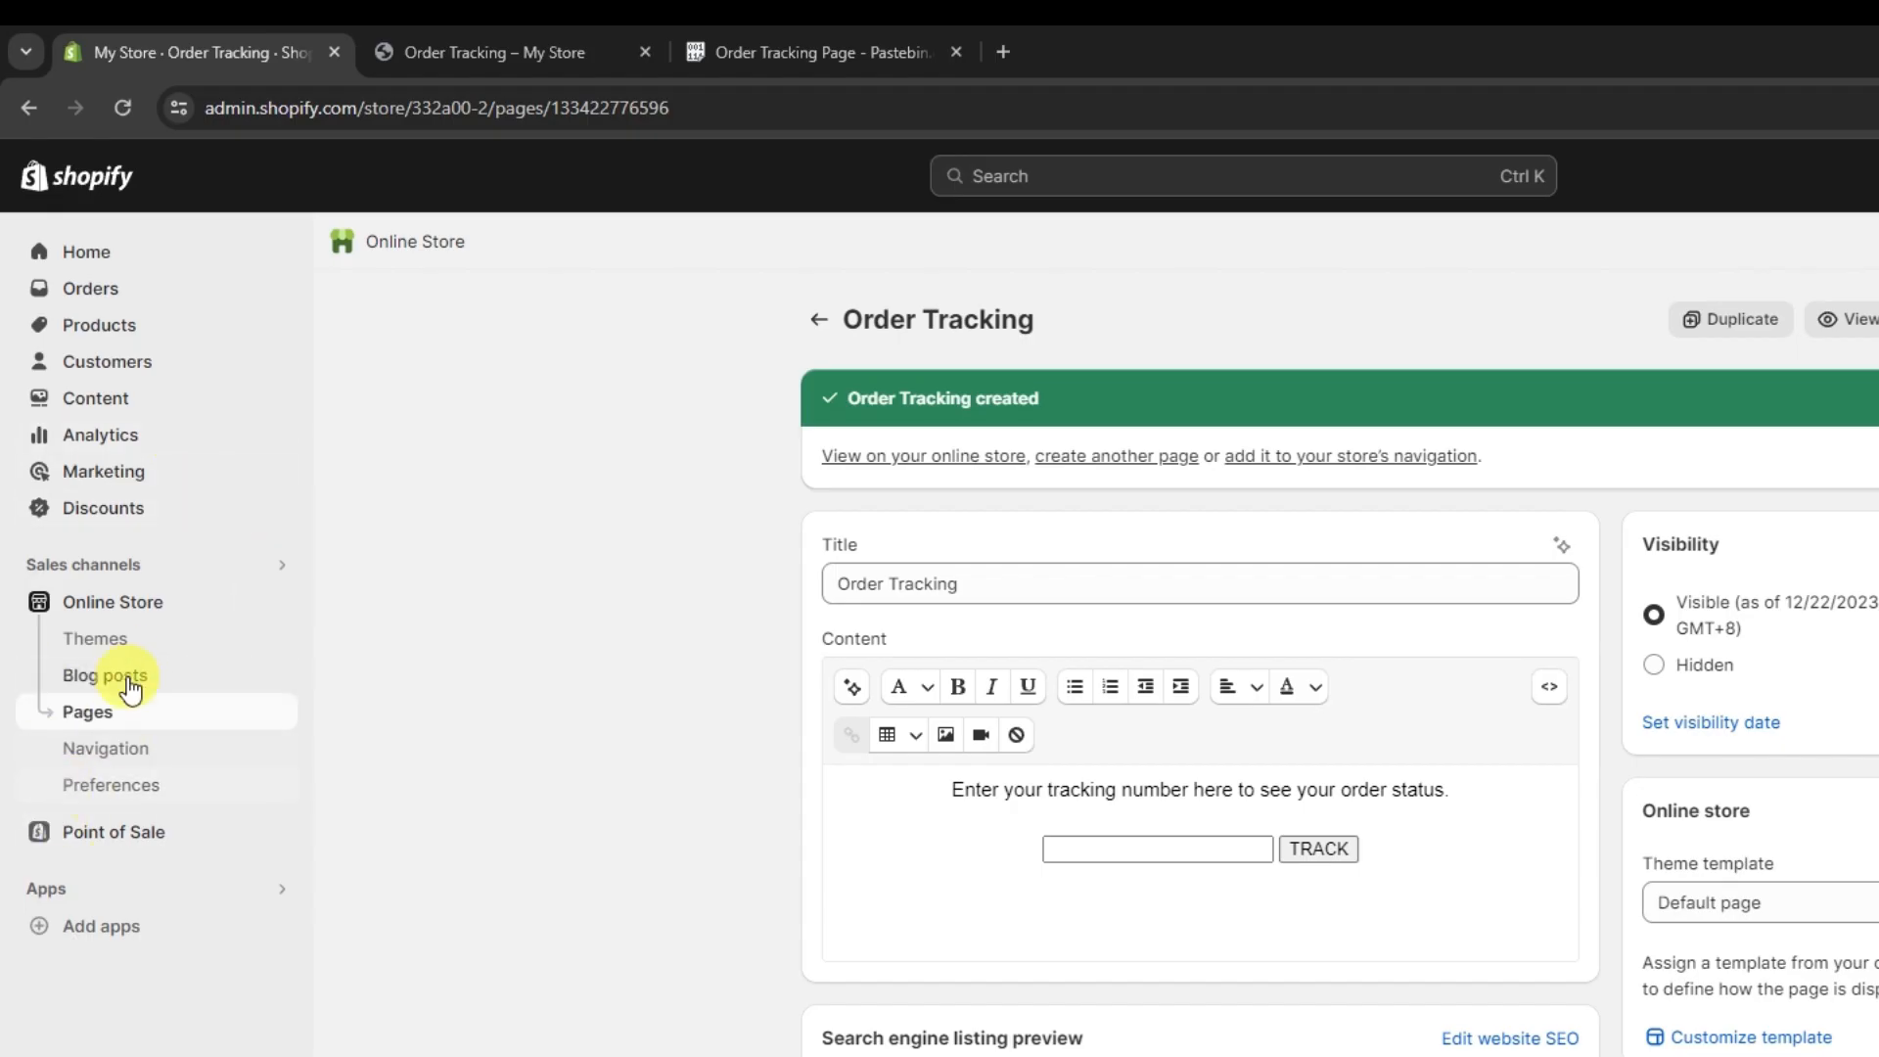
click(95, 760)
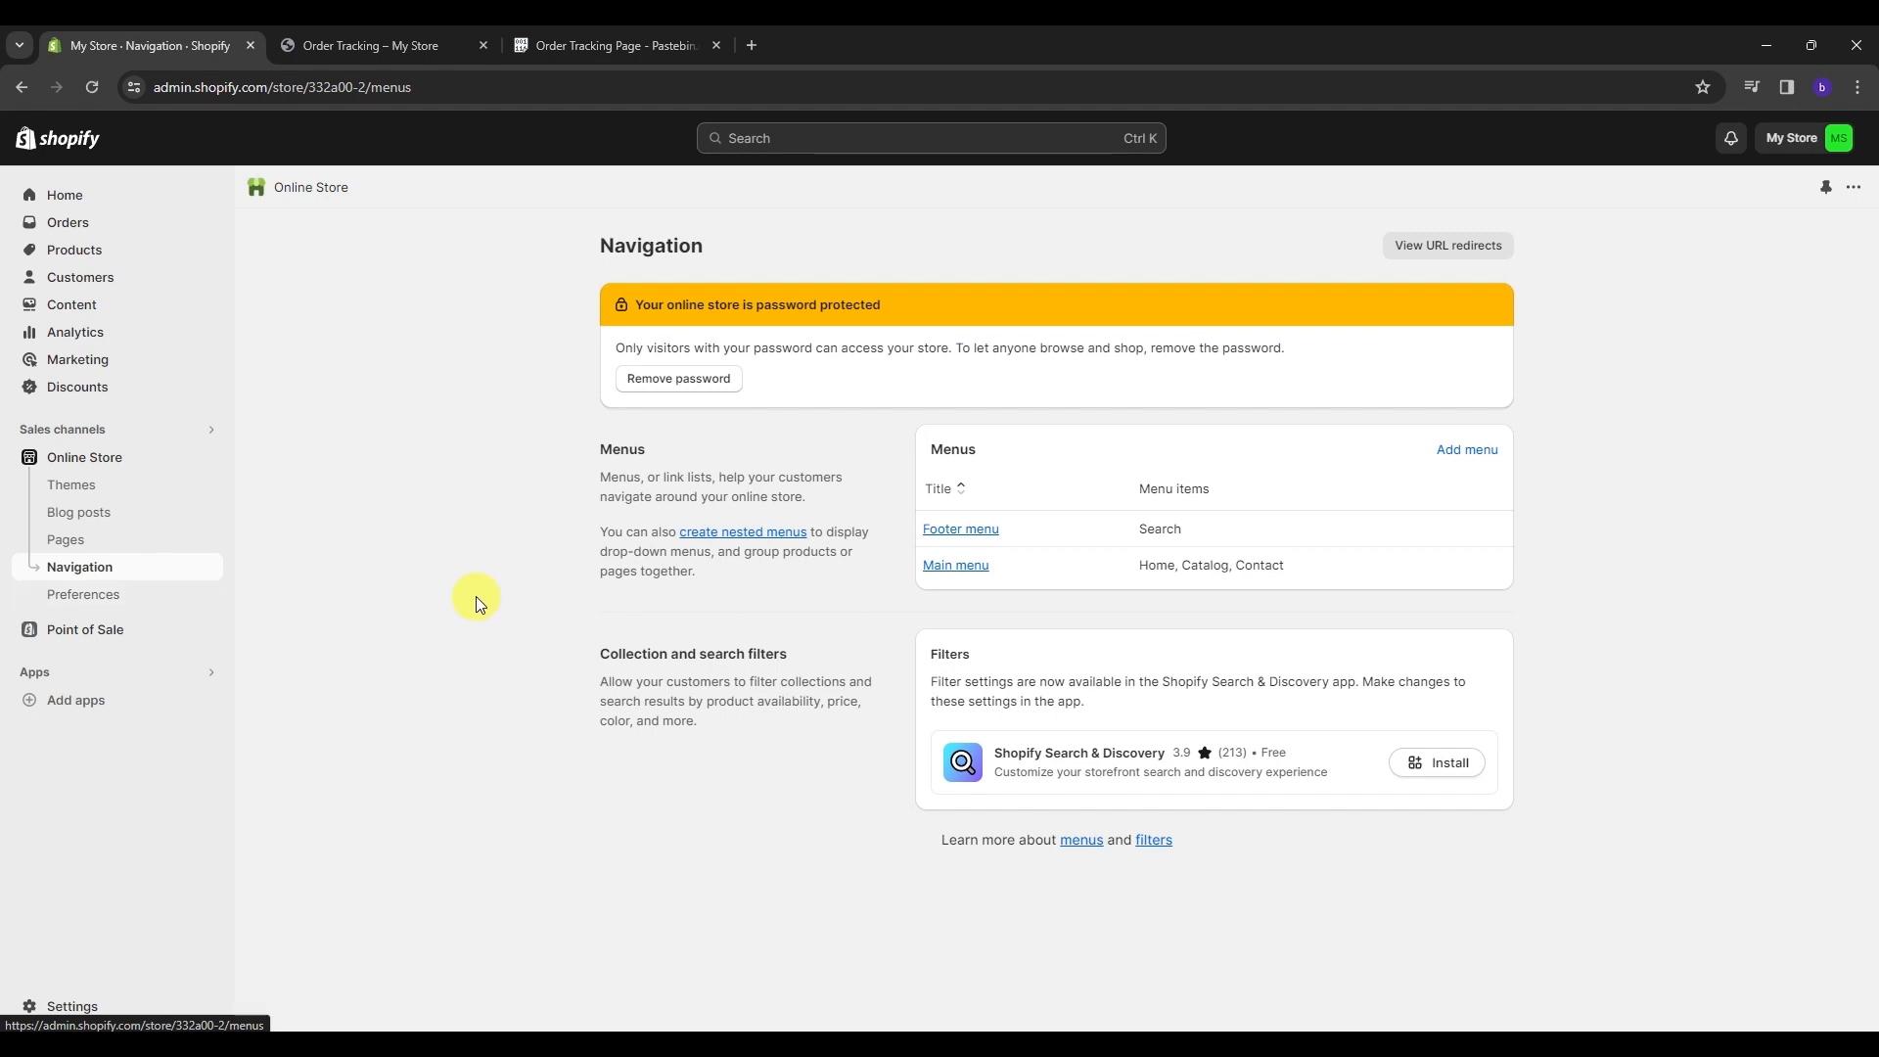
click(937, 568)
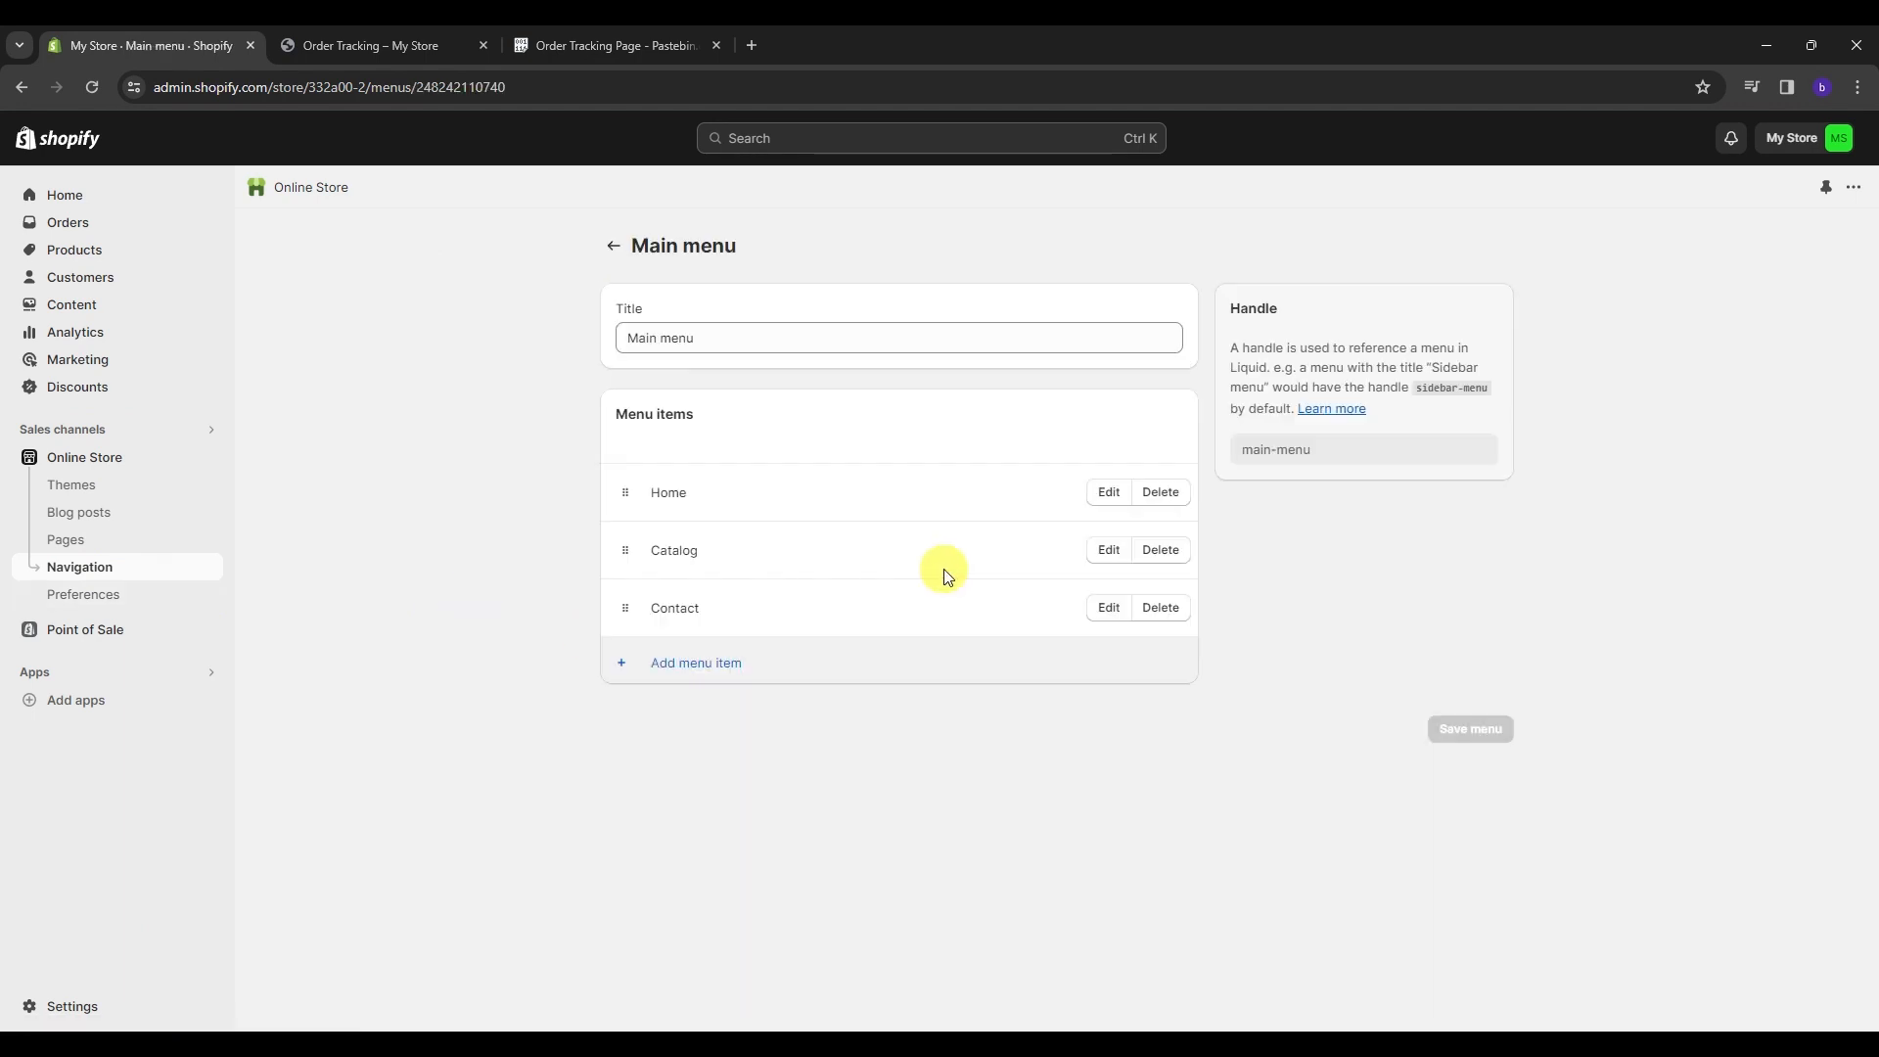
click(675, 664)
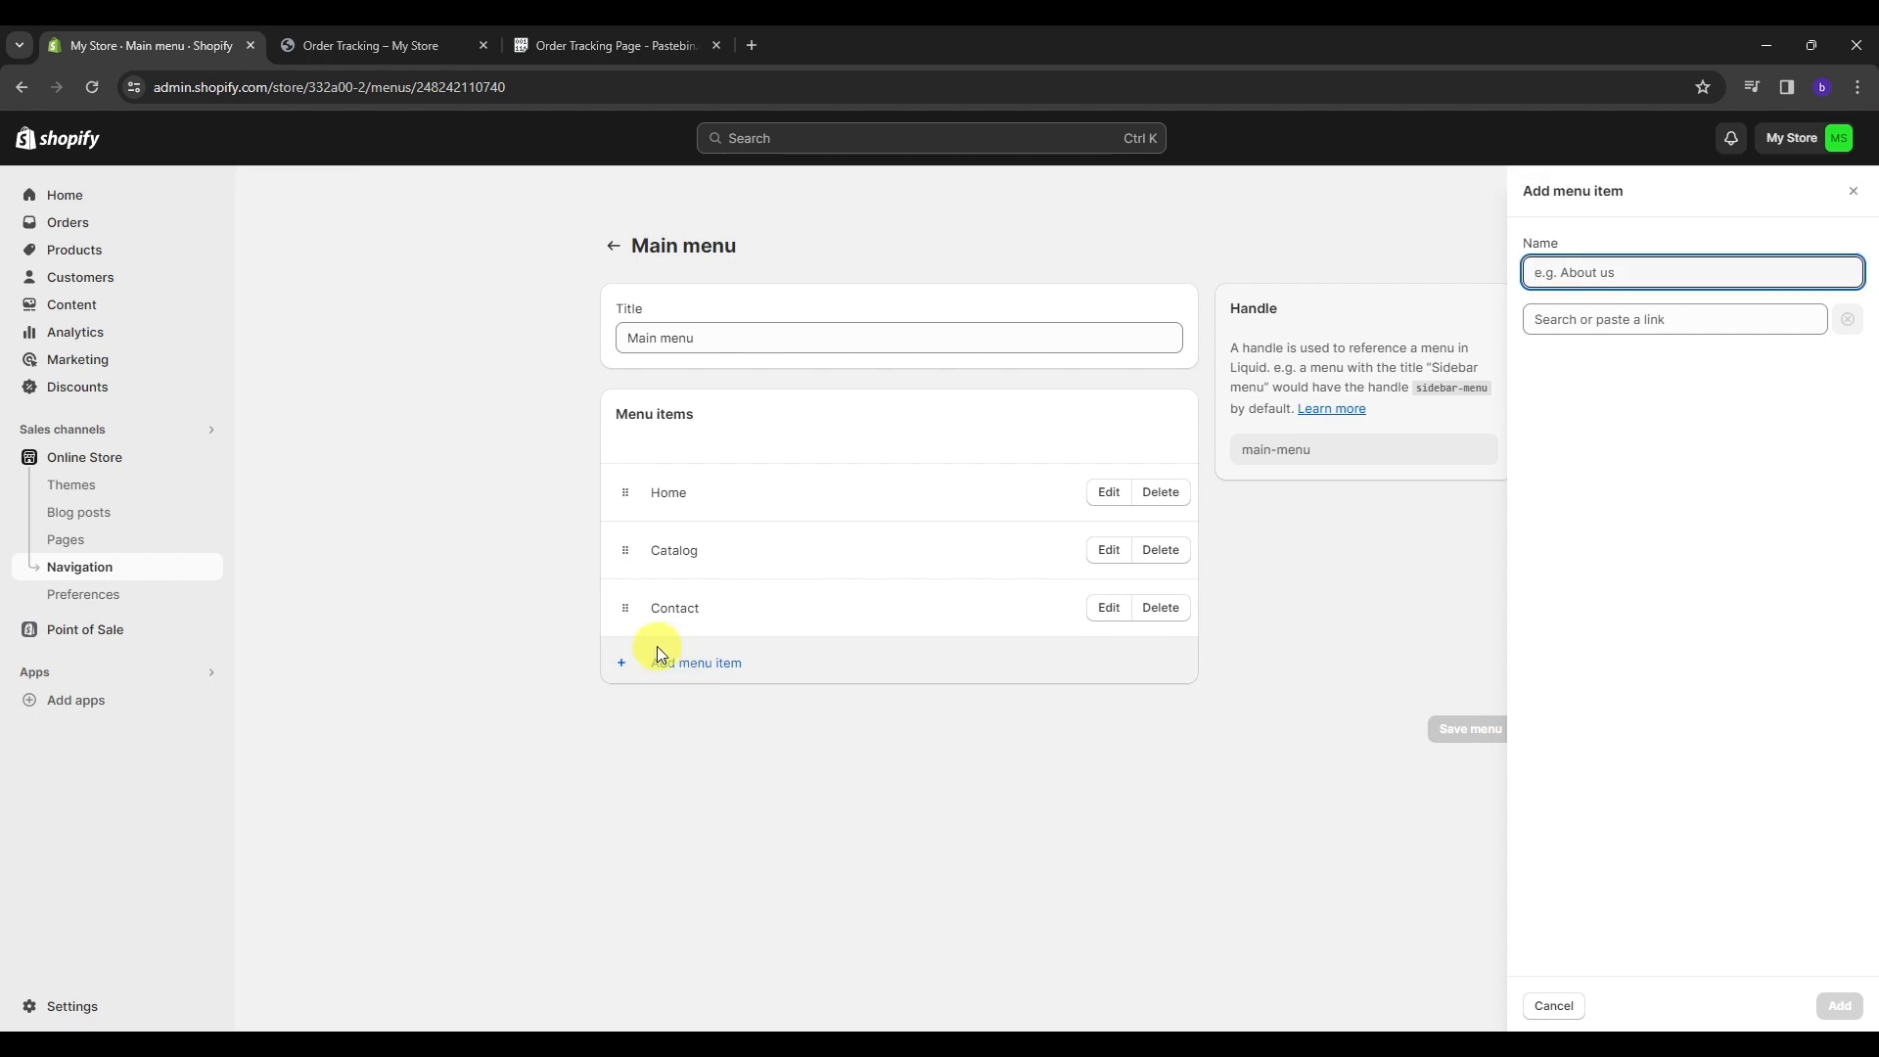
click(1590, 328)
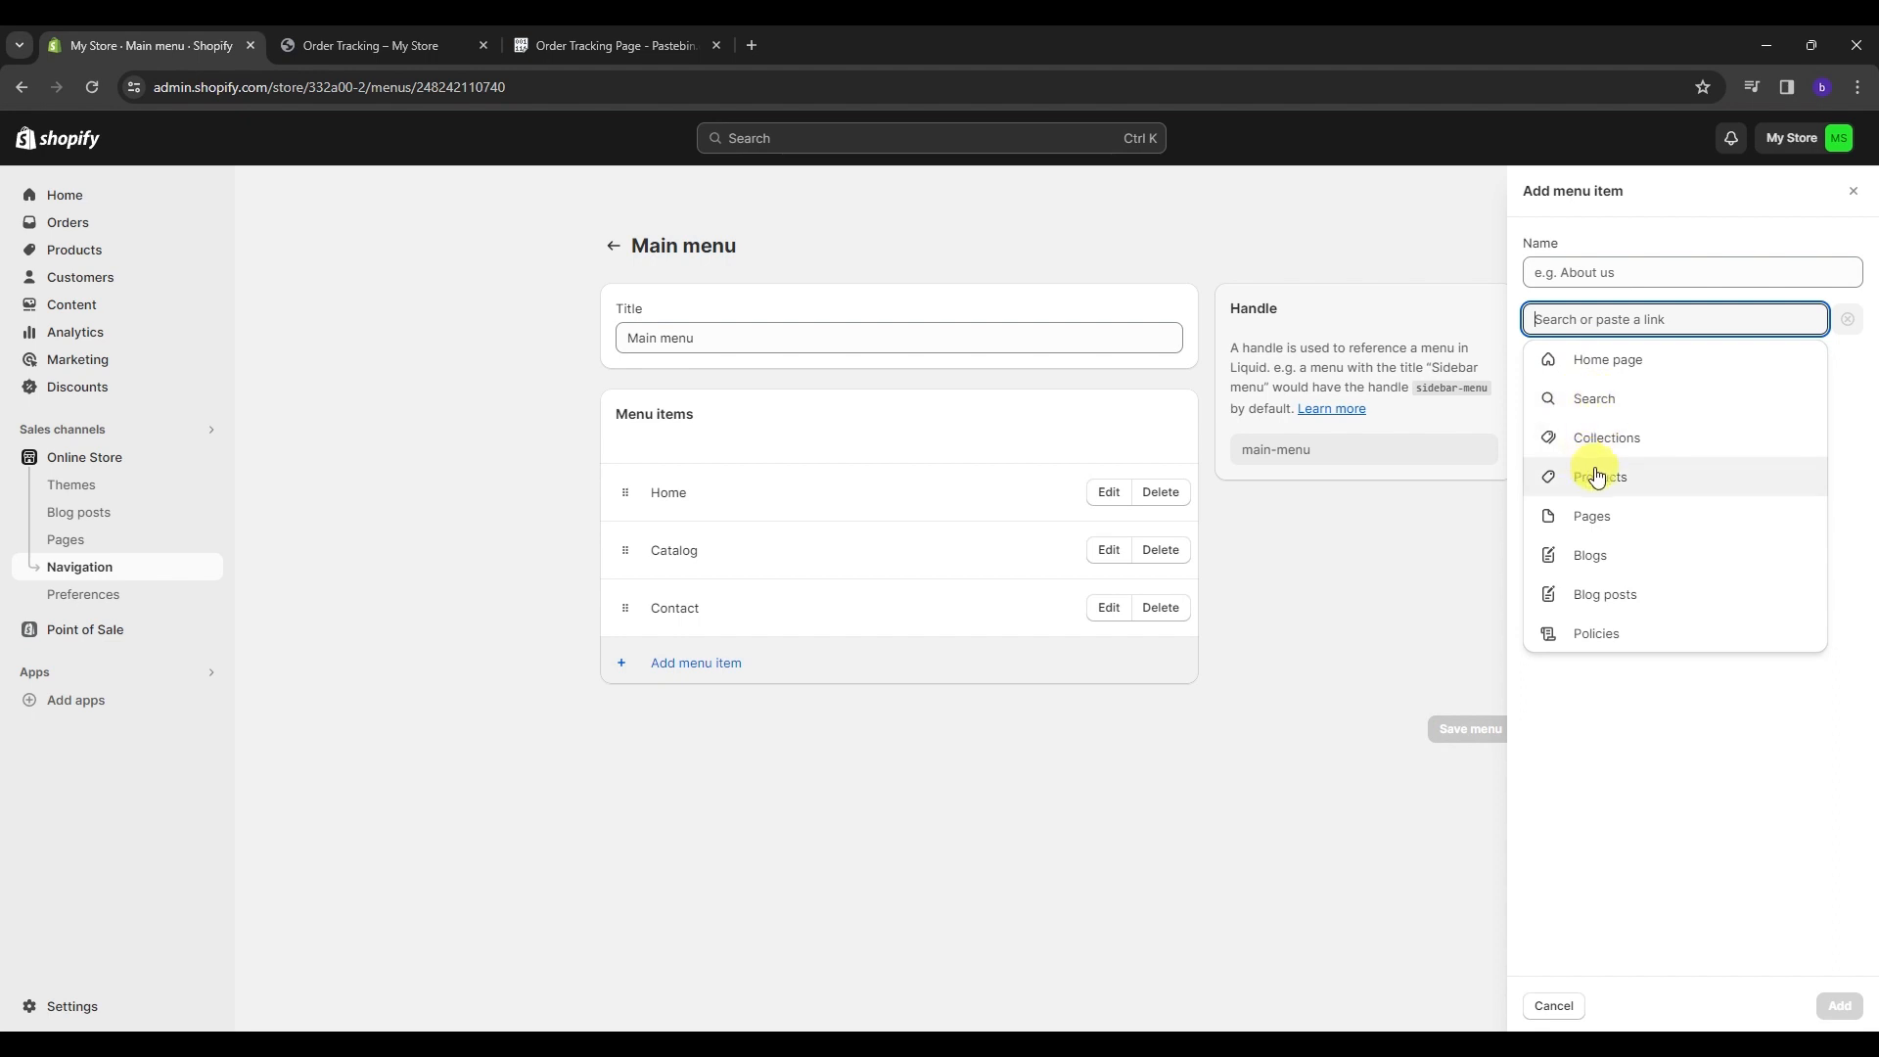
click(1601, 529)
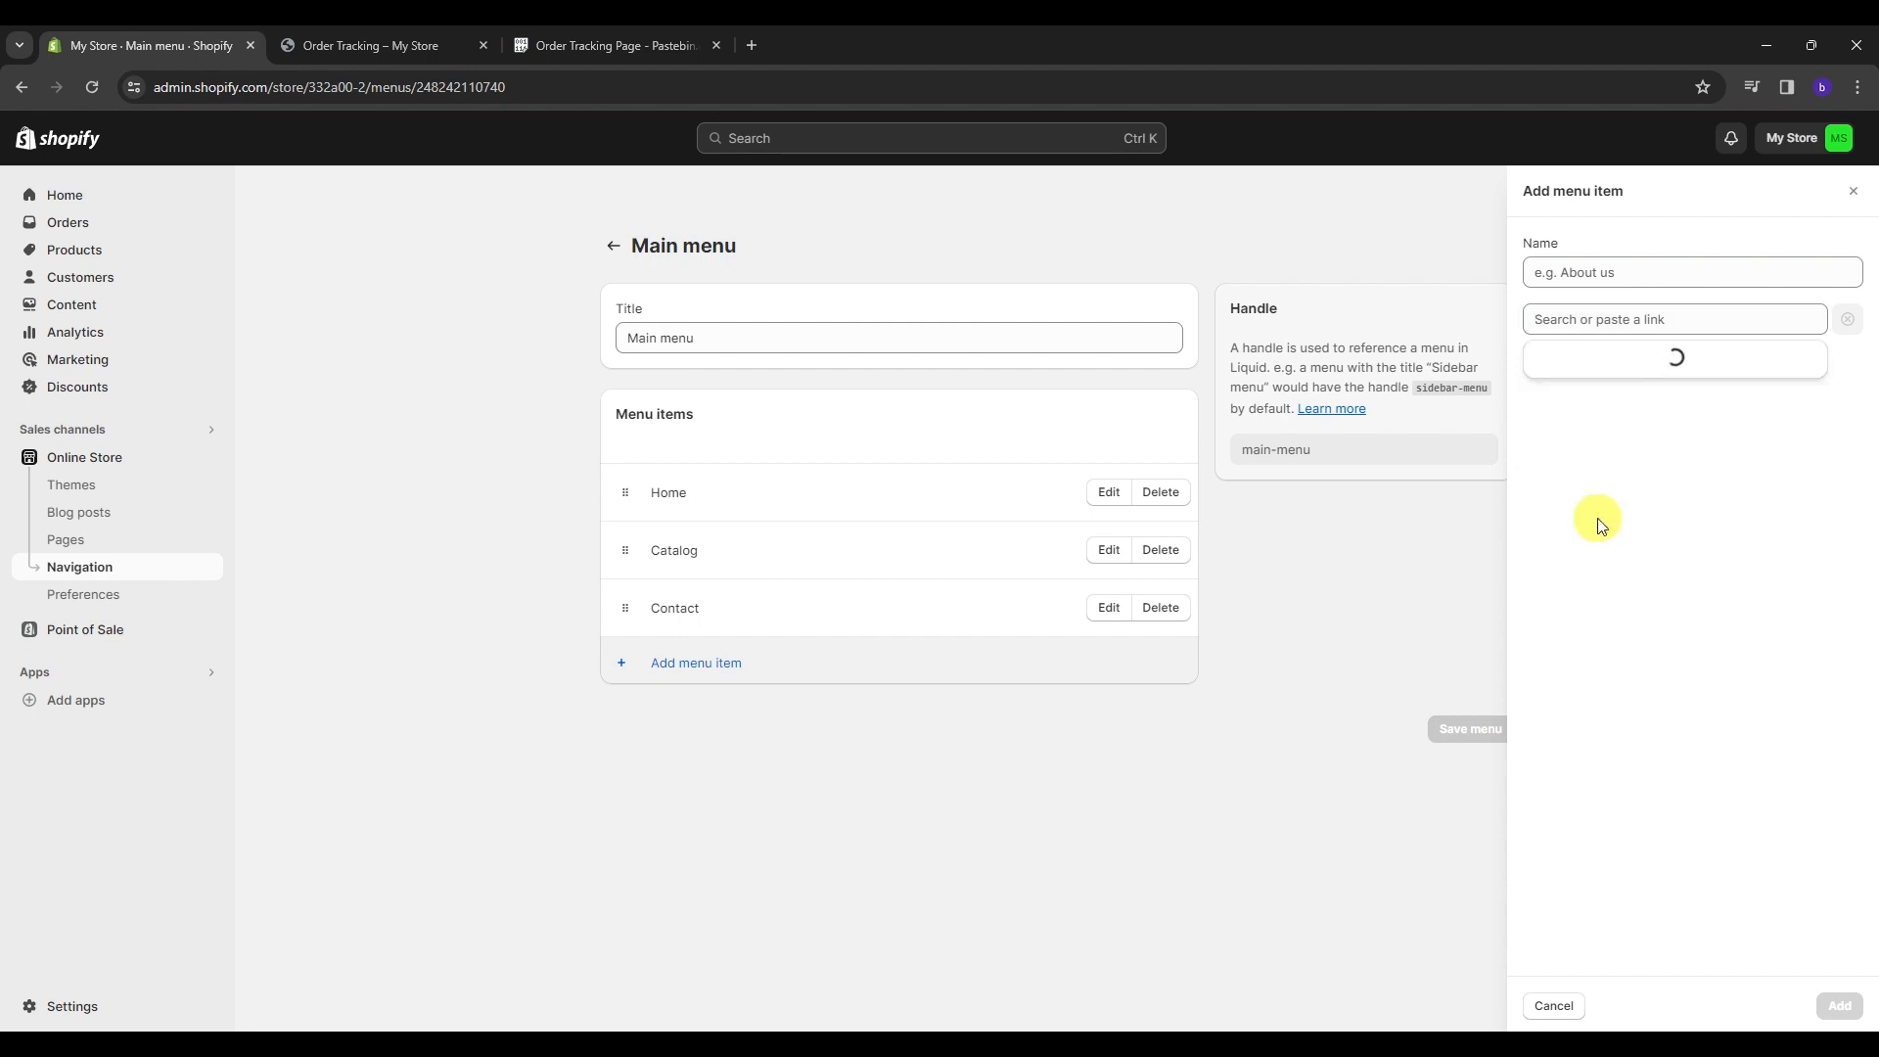
click(1591, 442)
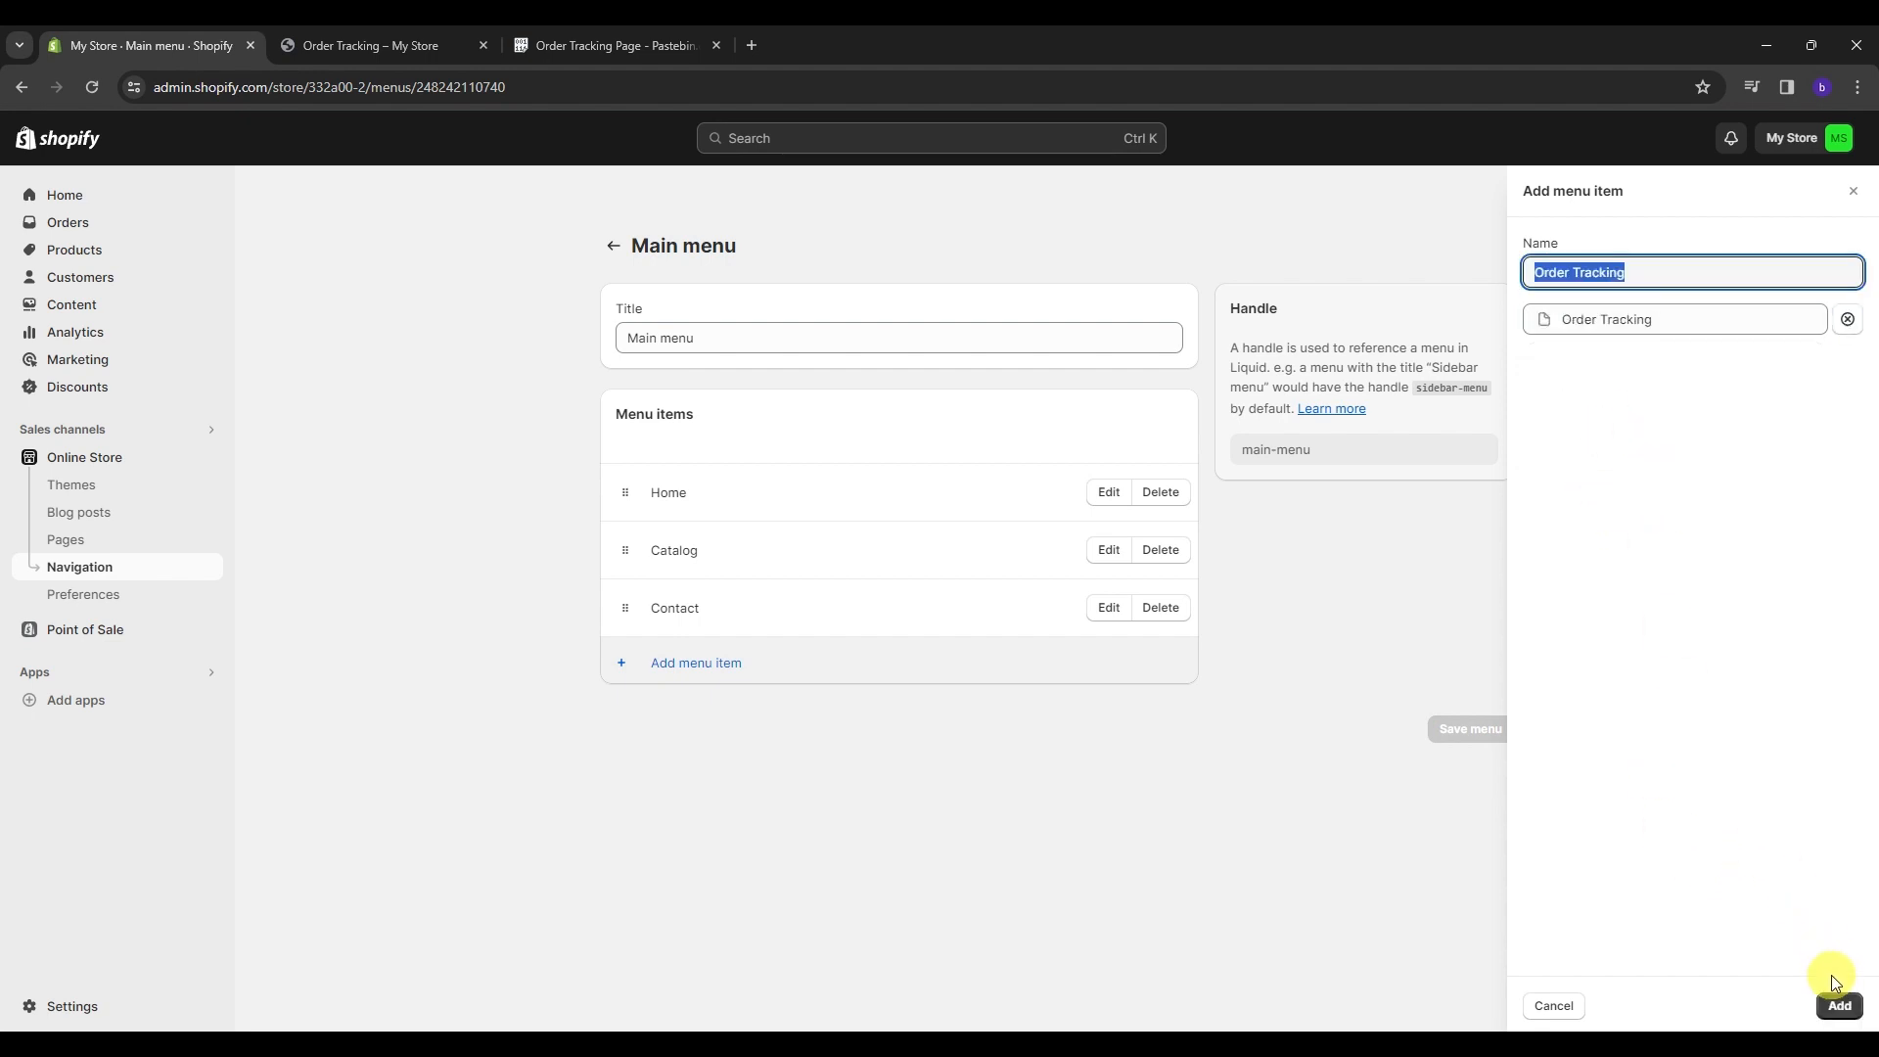
click(1837, 1002)
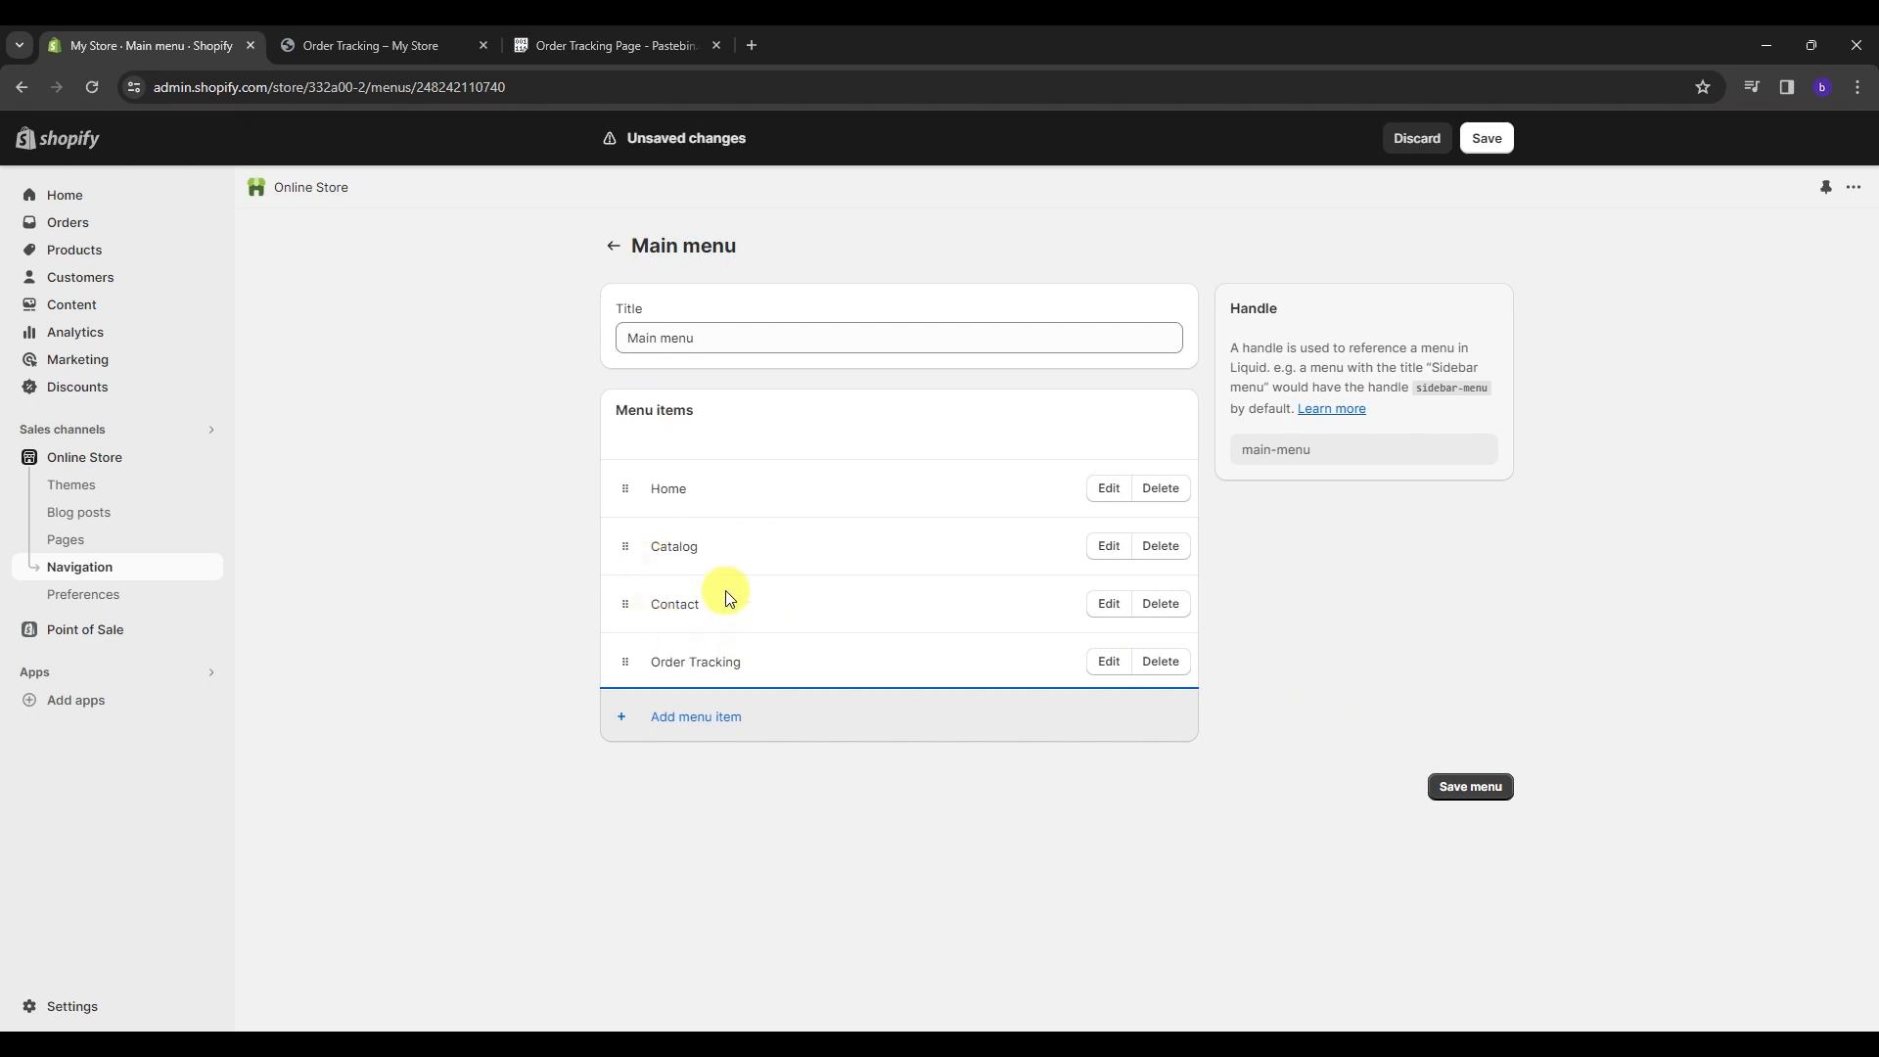
click(1463, 795)
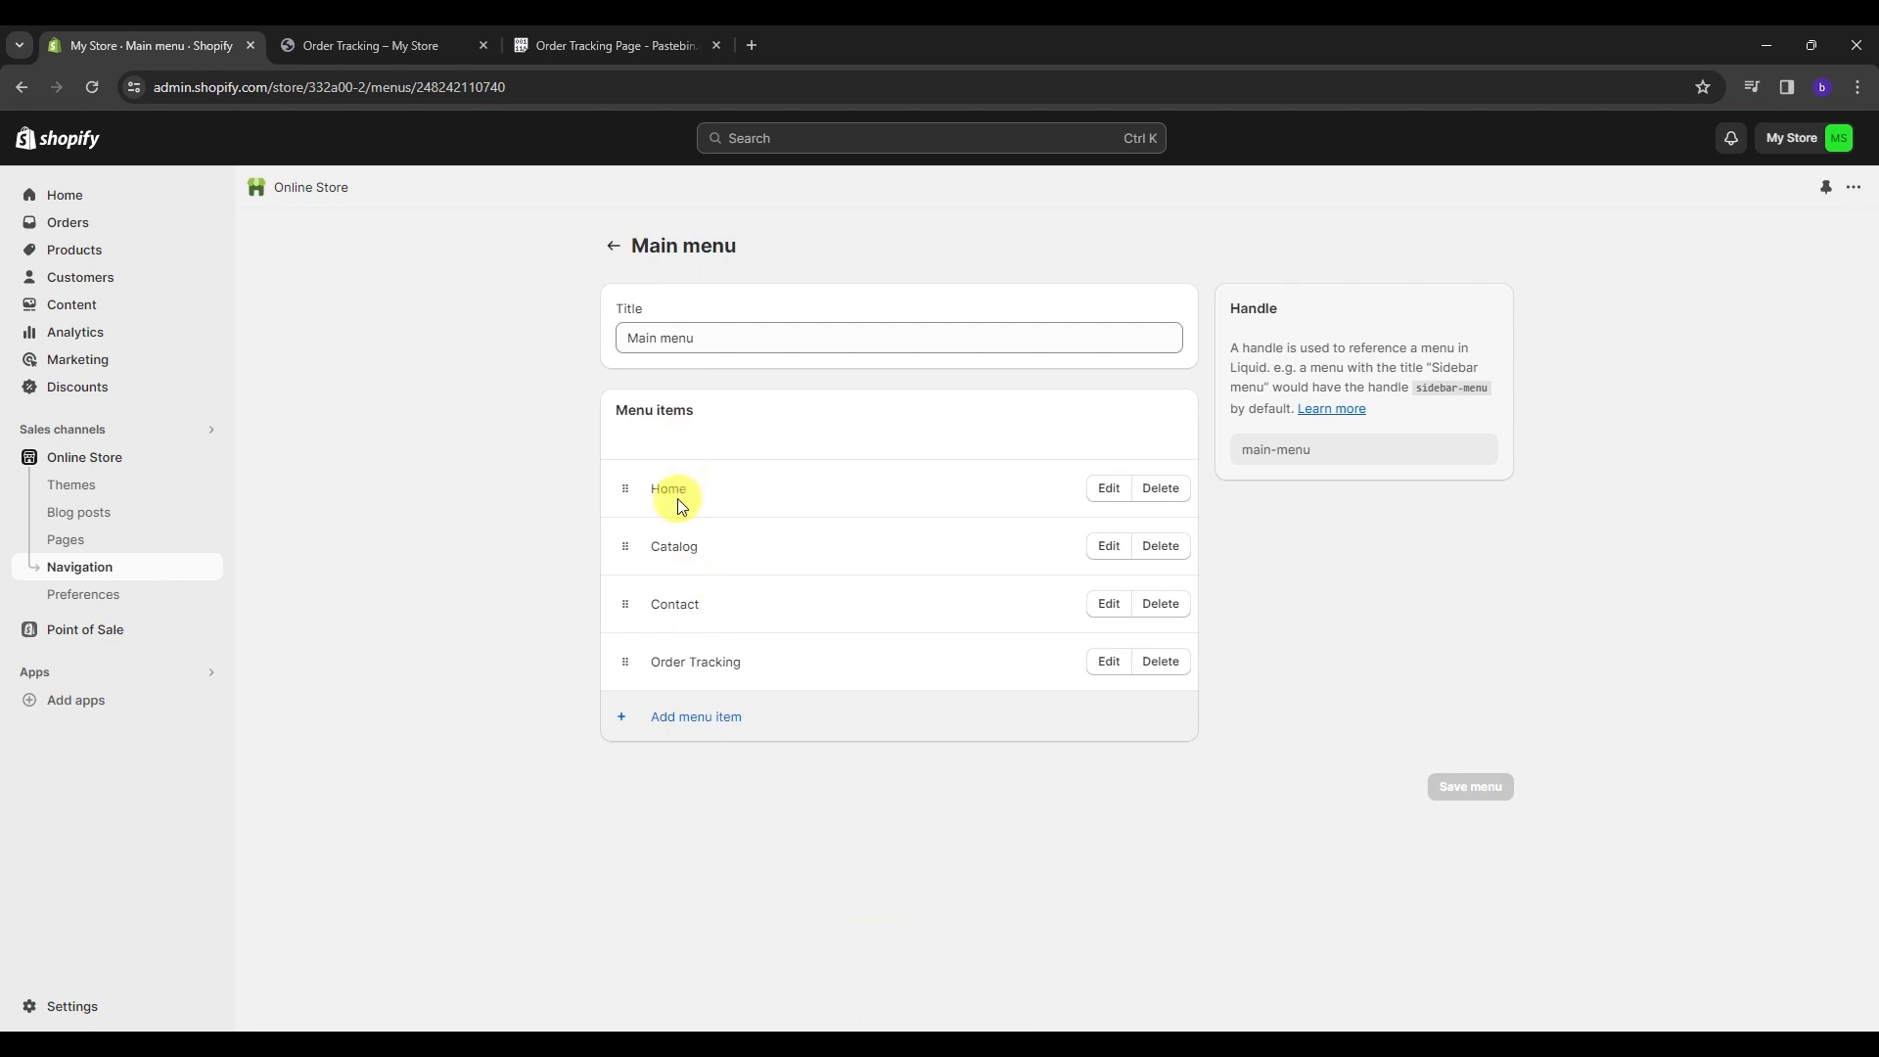
Reload the storefront's Order Tracking page to check its header menu
key(ctrl+Tab)
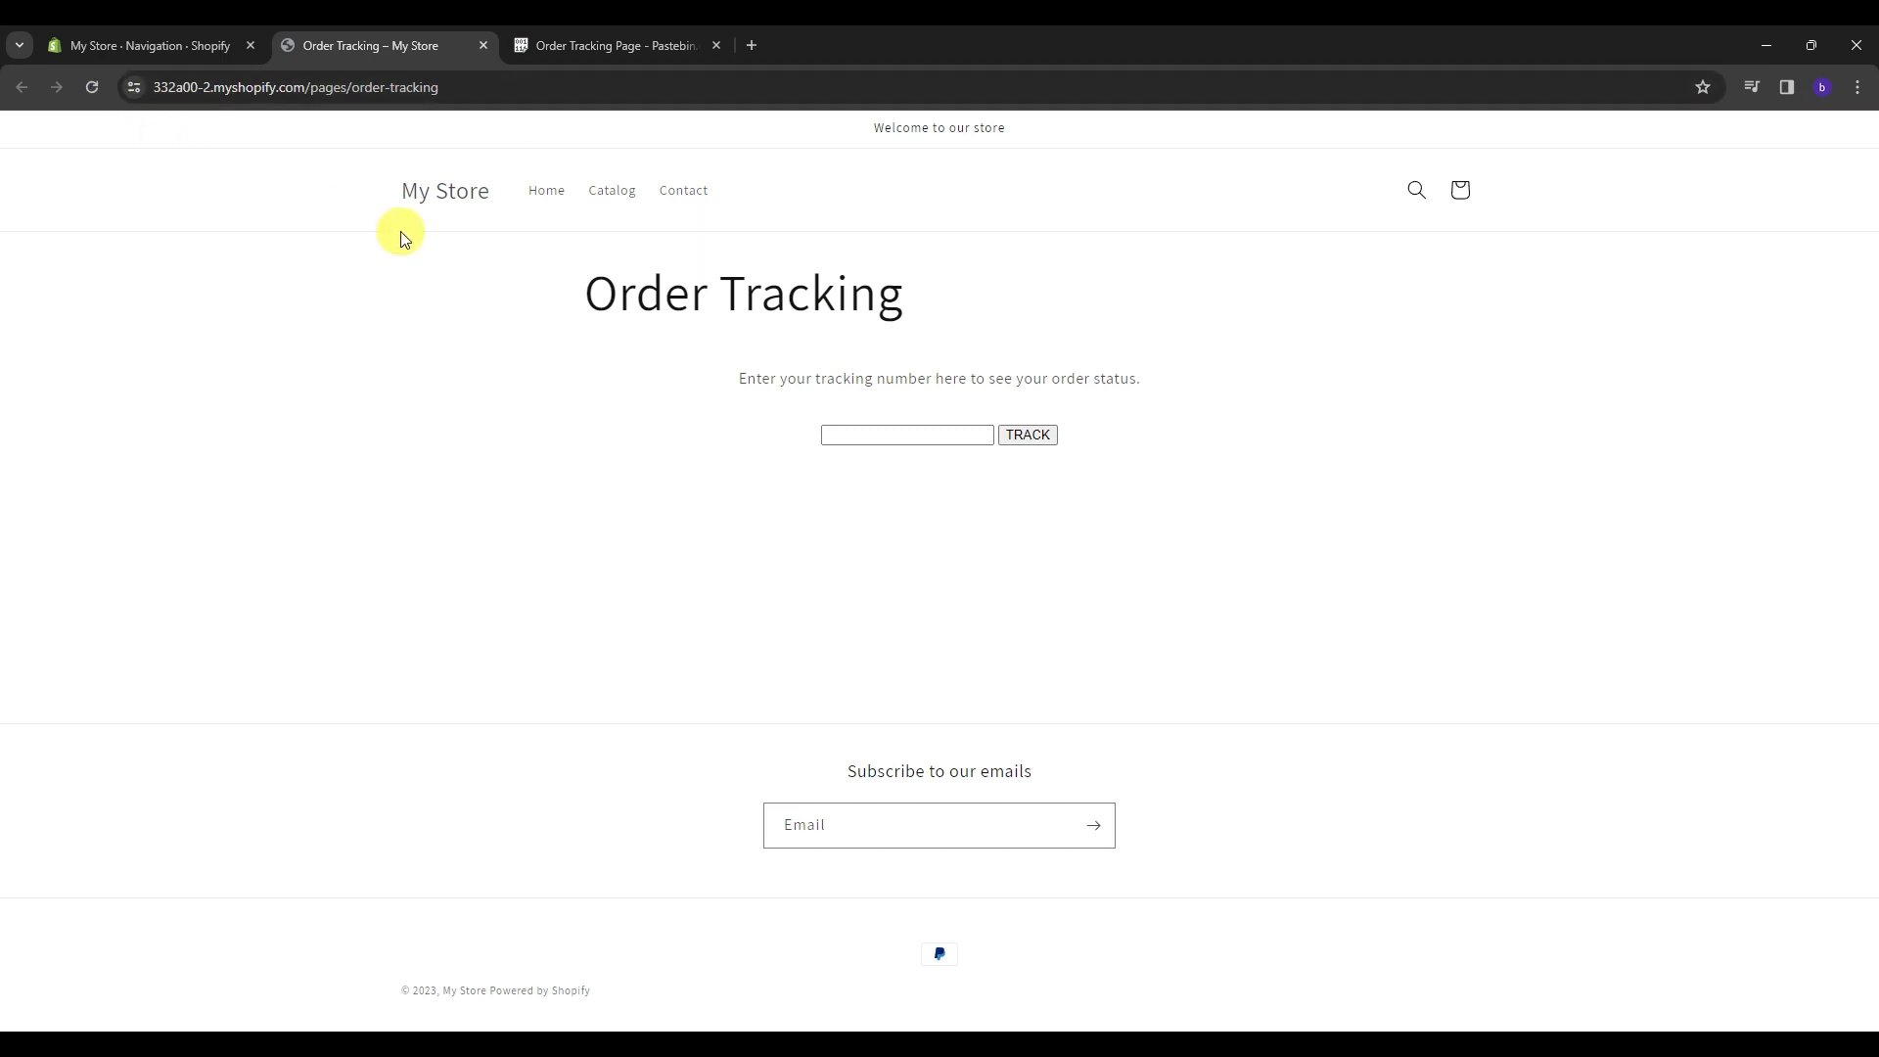
click(98, 90)
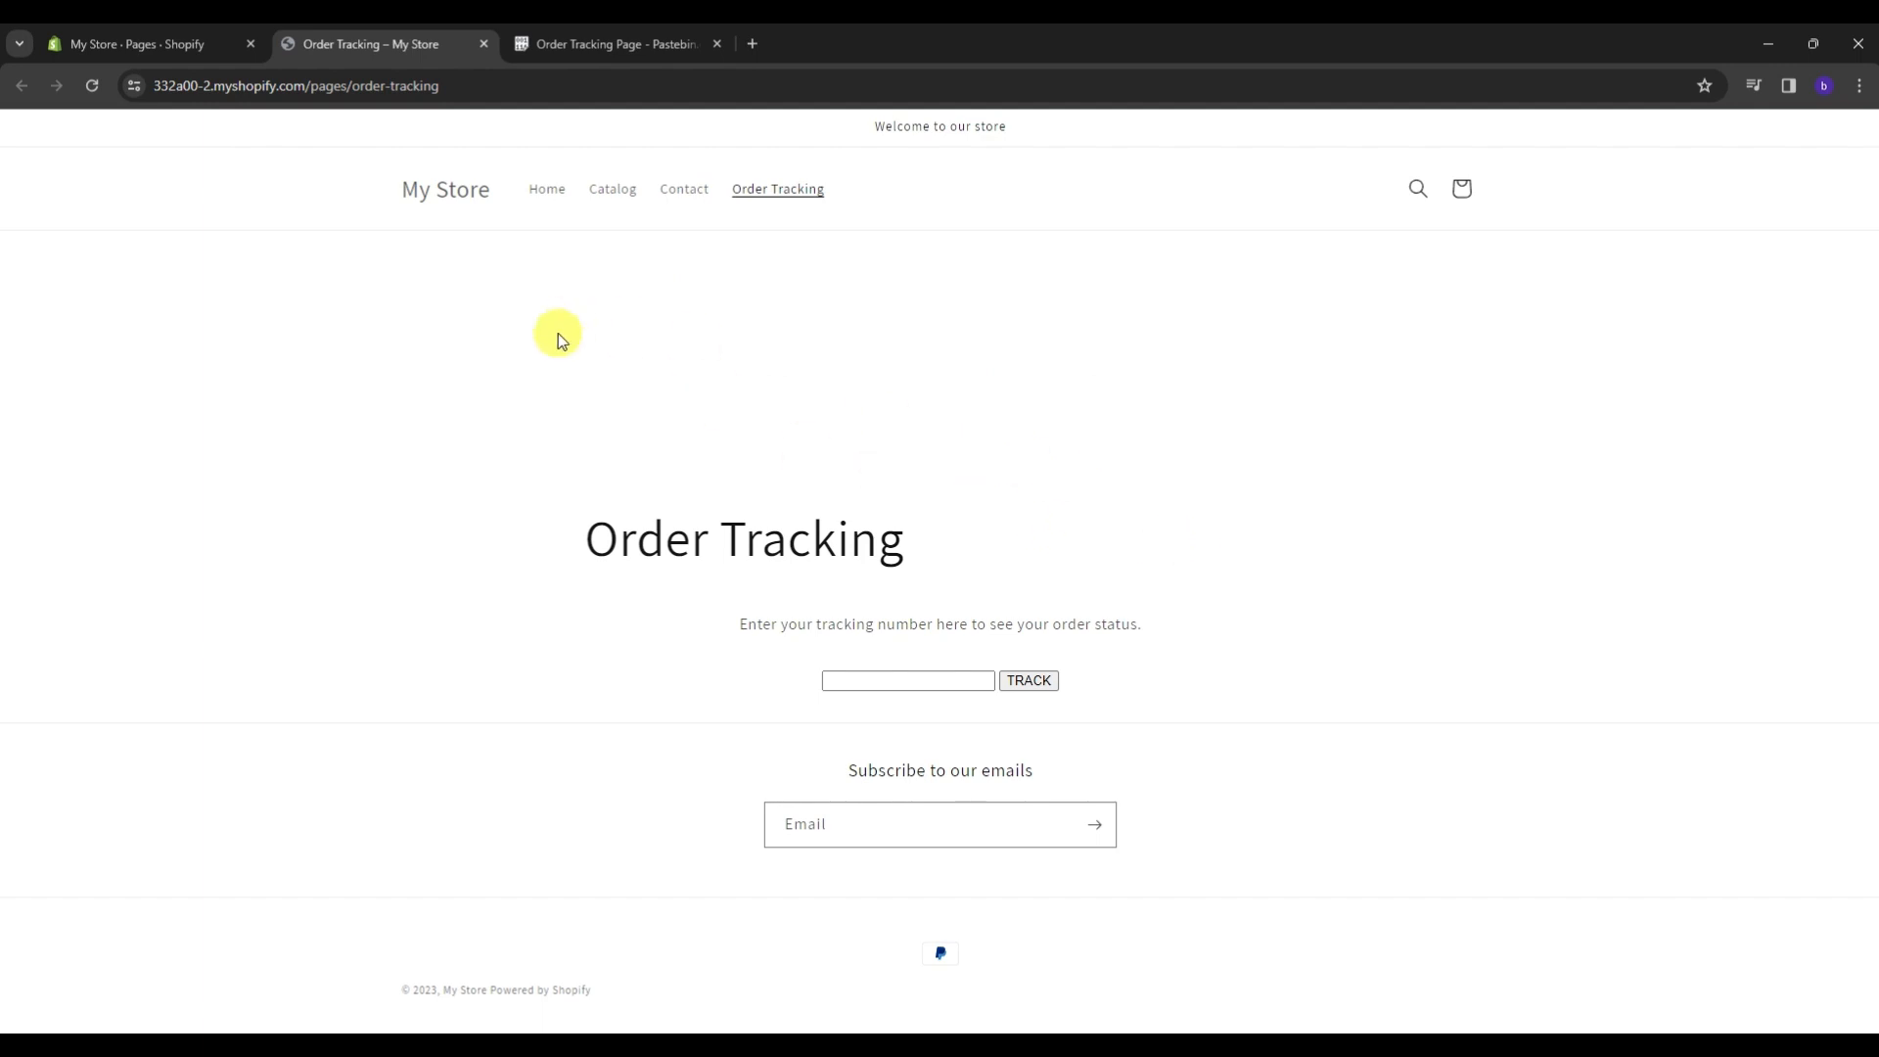
In the Shopify admin's notification settings, open the Shipping confirmation customer email and review its preview
click(137, 50)
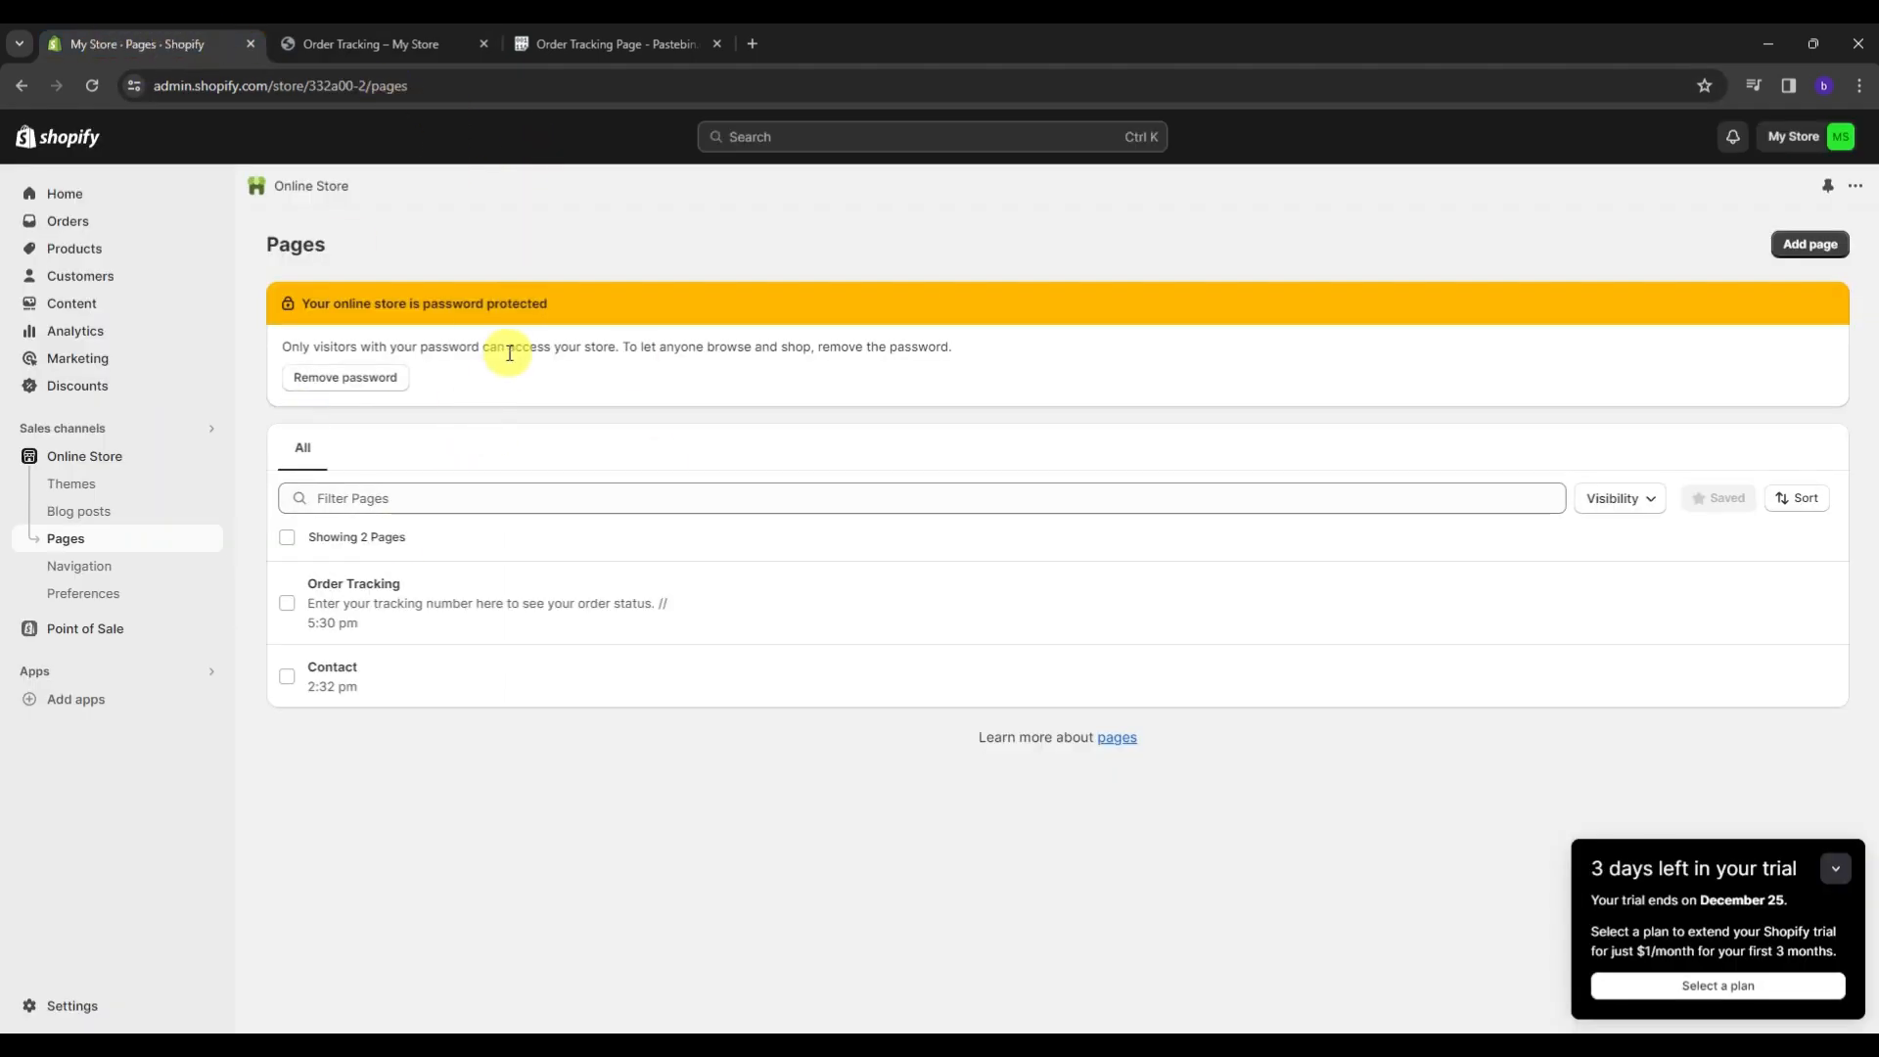
click(78, 1008)
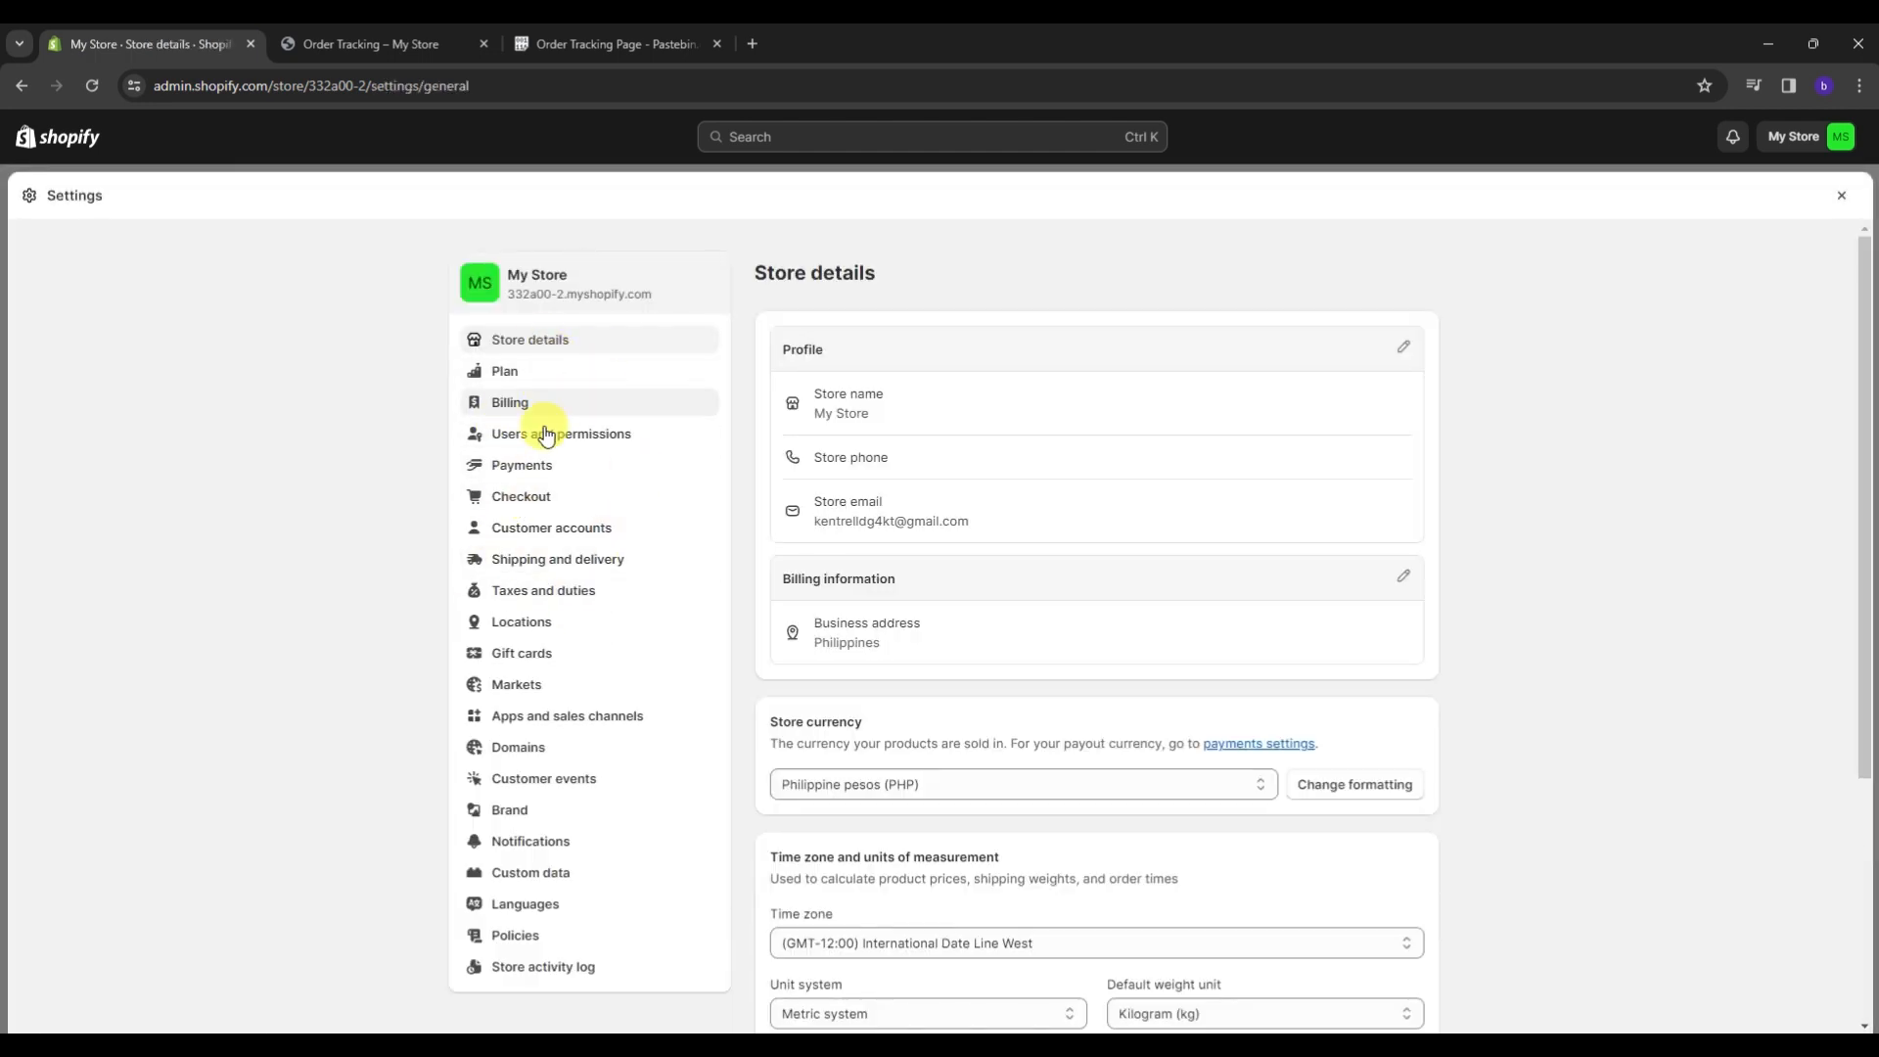
click(537, 848)
scroll(931, 537, down, 9)
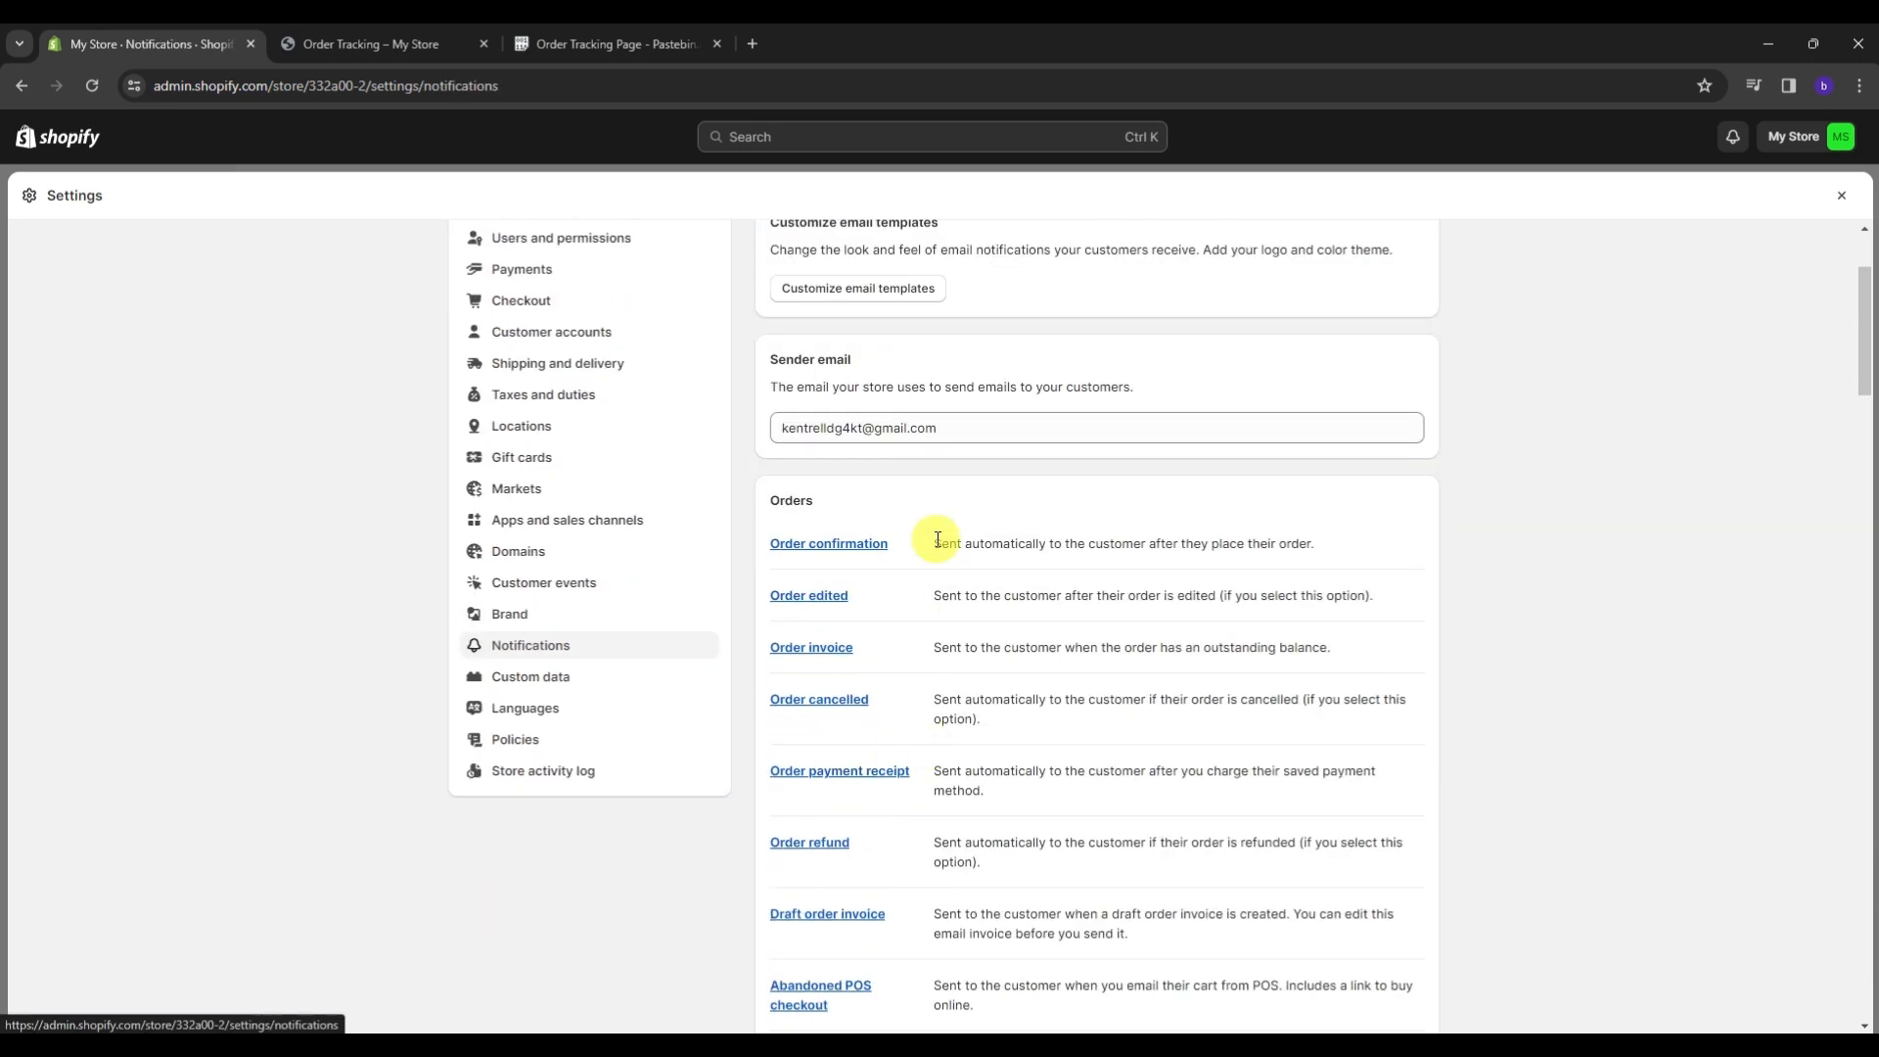
scroll(1028, 484, down, 4)
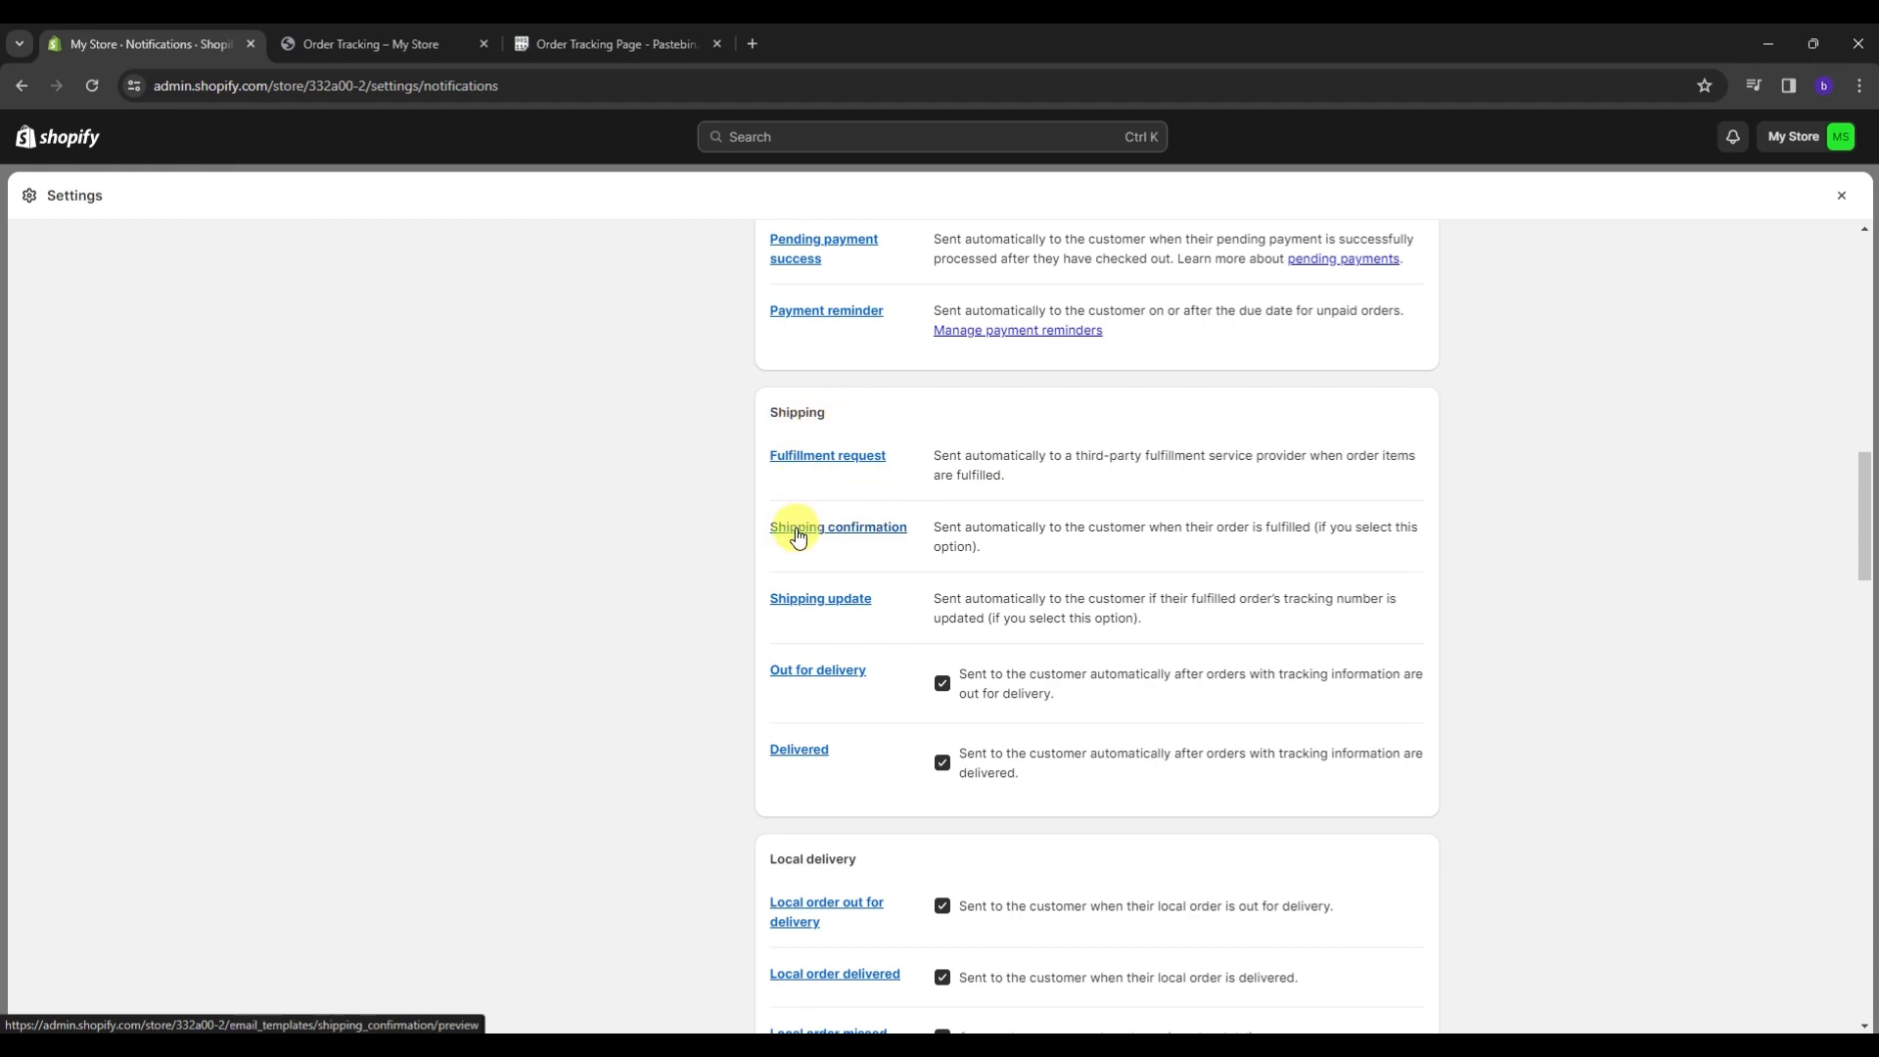
click(846, 537)
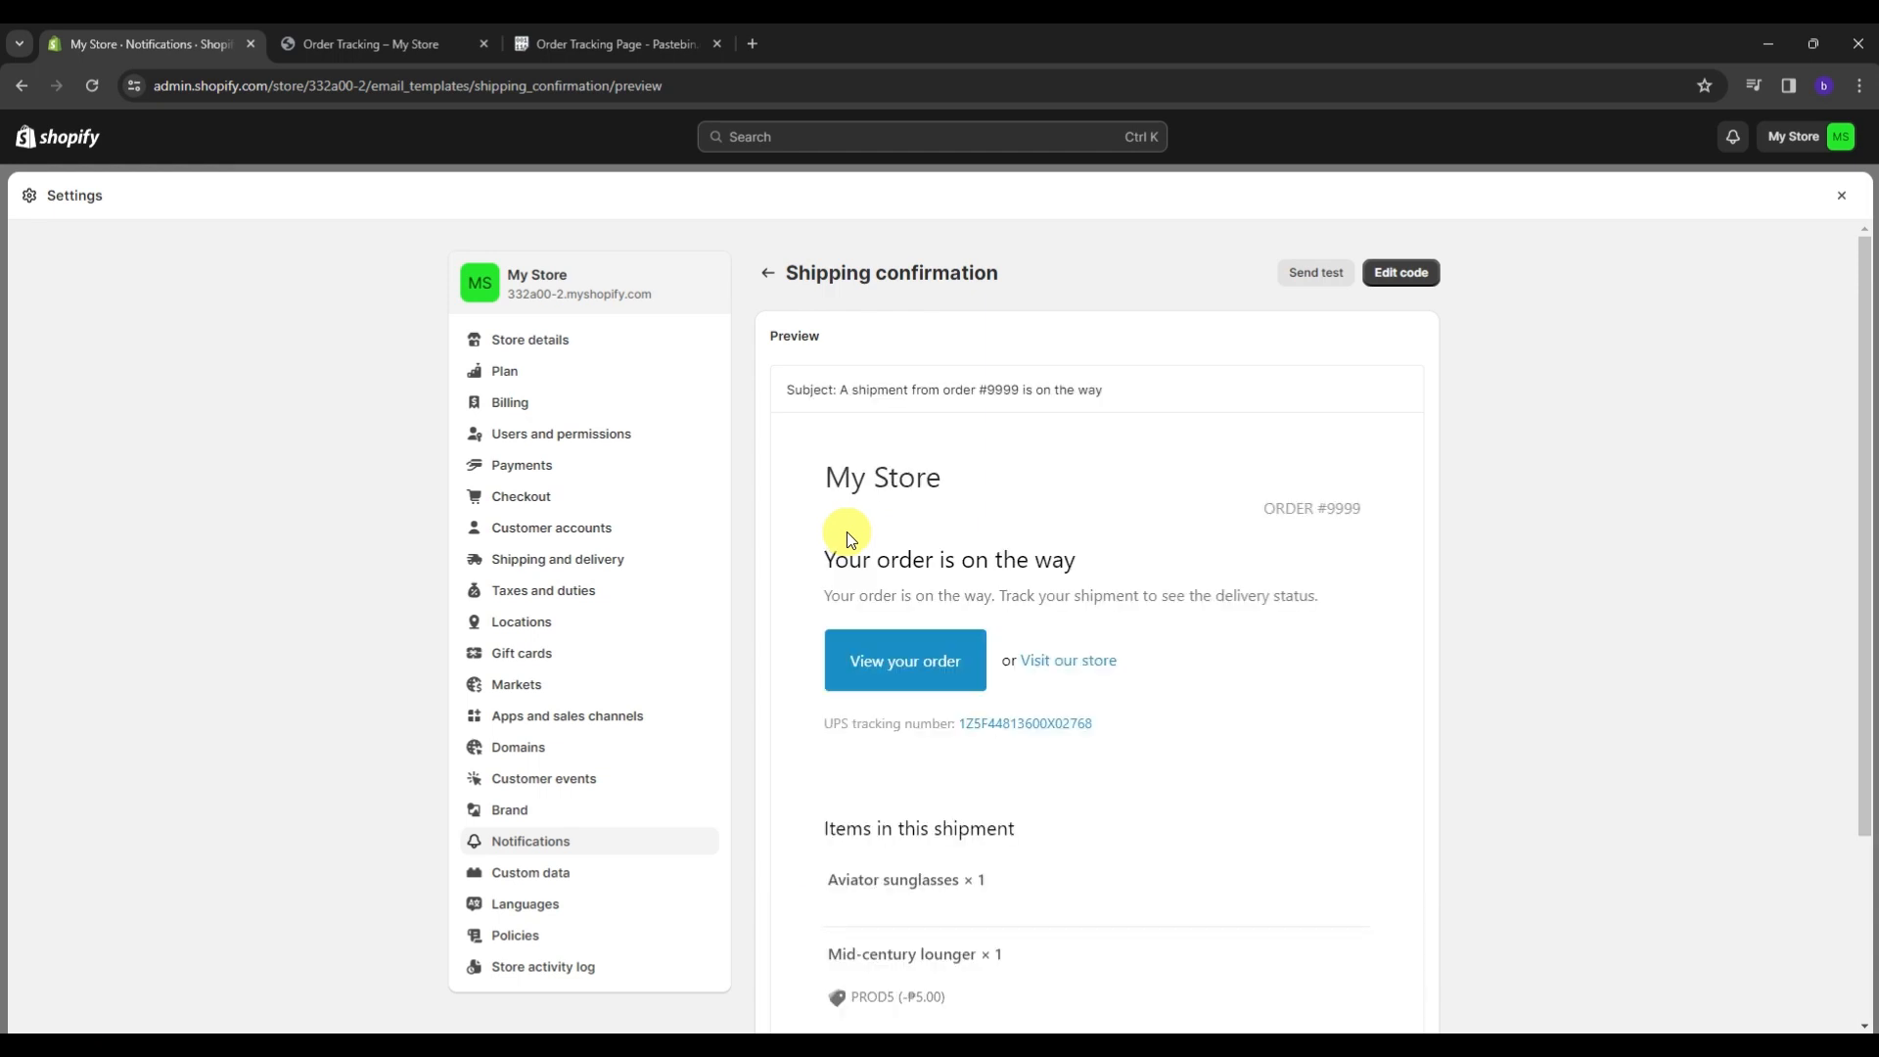
scroll(979, 489, down, 2)
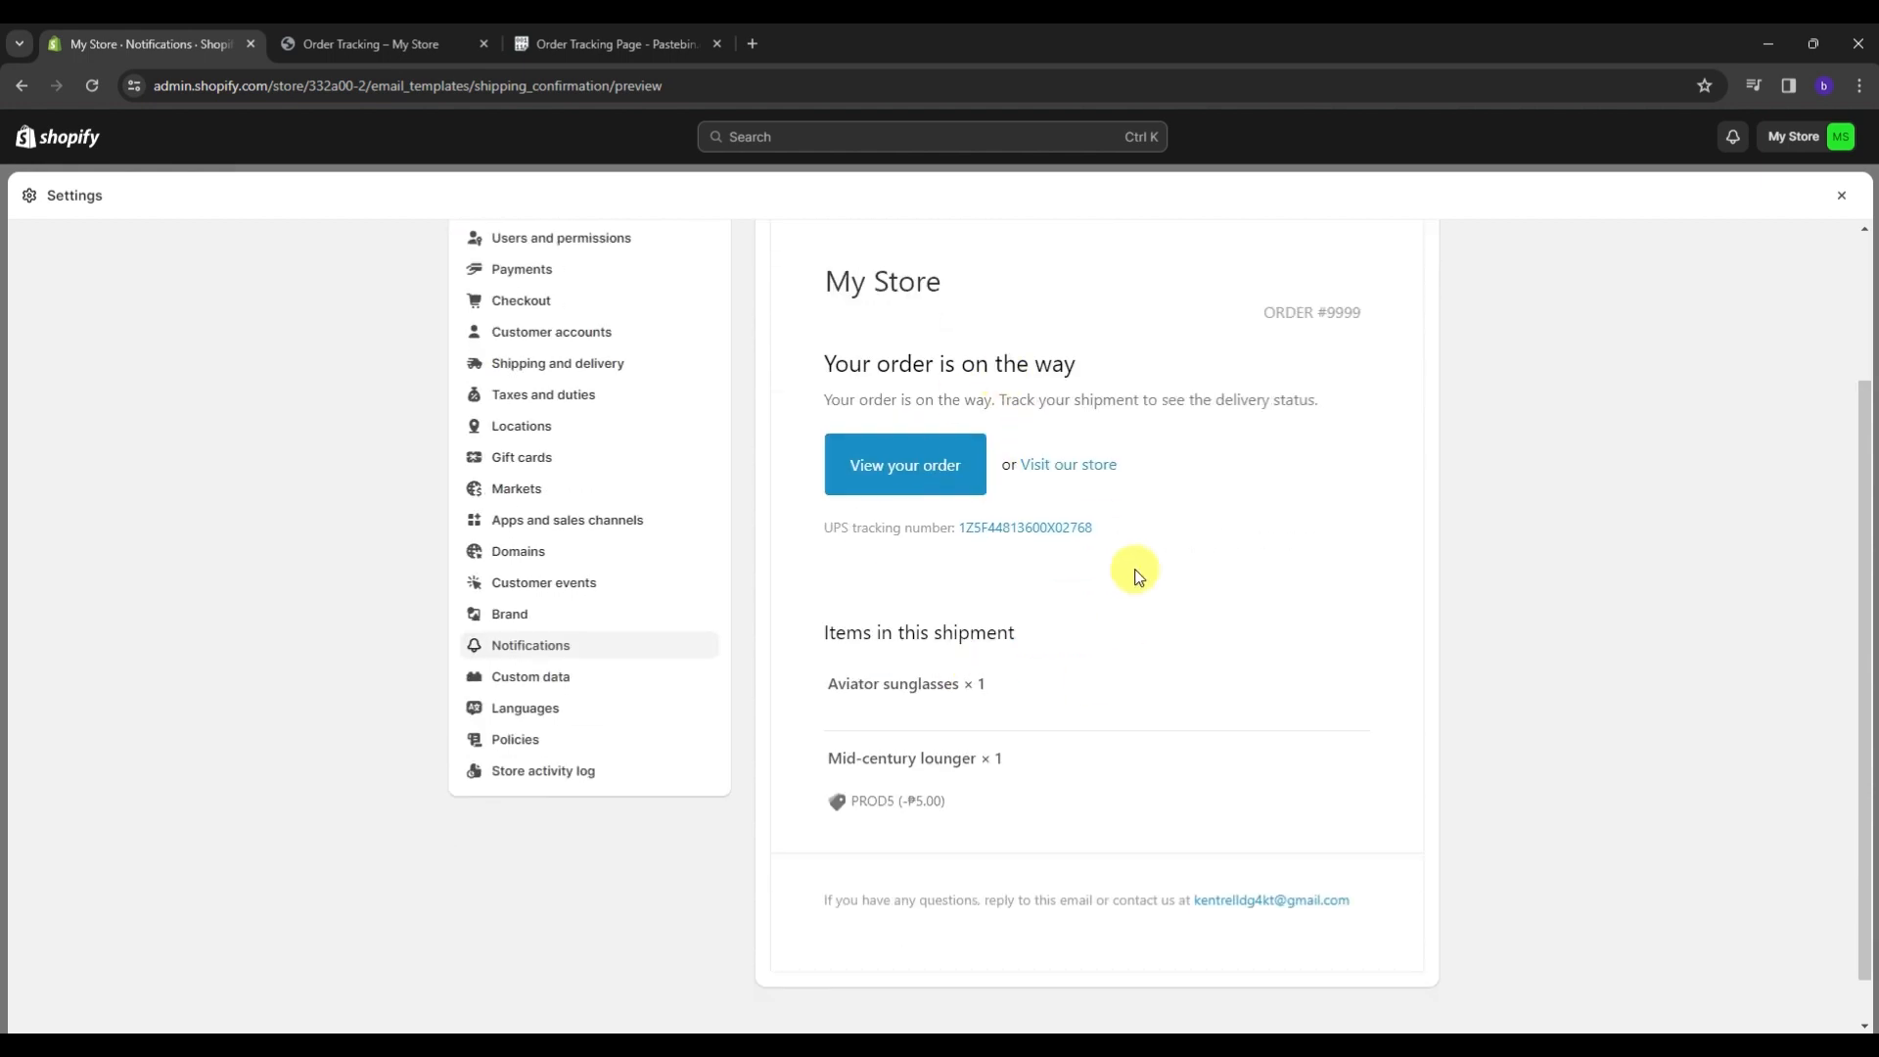
scroll(1145, 582, up, 2)
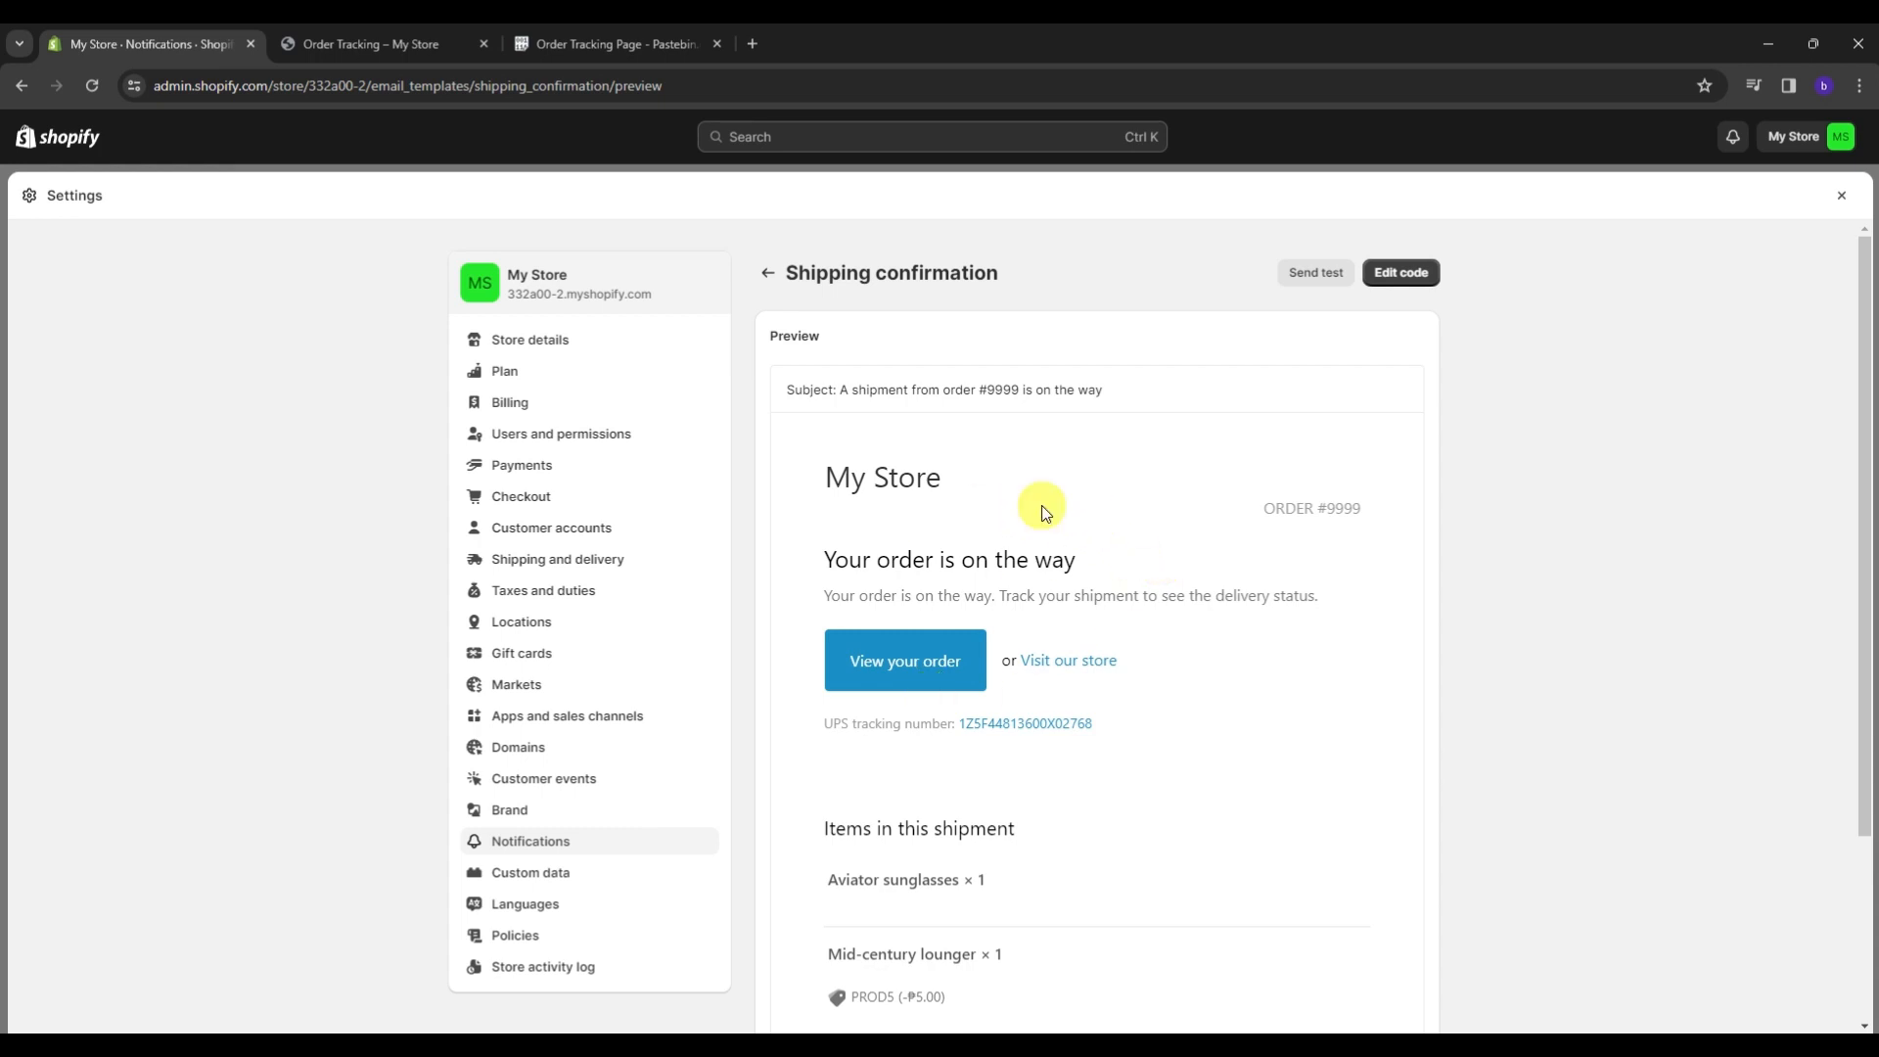
Open the Shipping confirmation email's code for editing and delete the entire HTML email body
click(1393, 281)
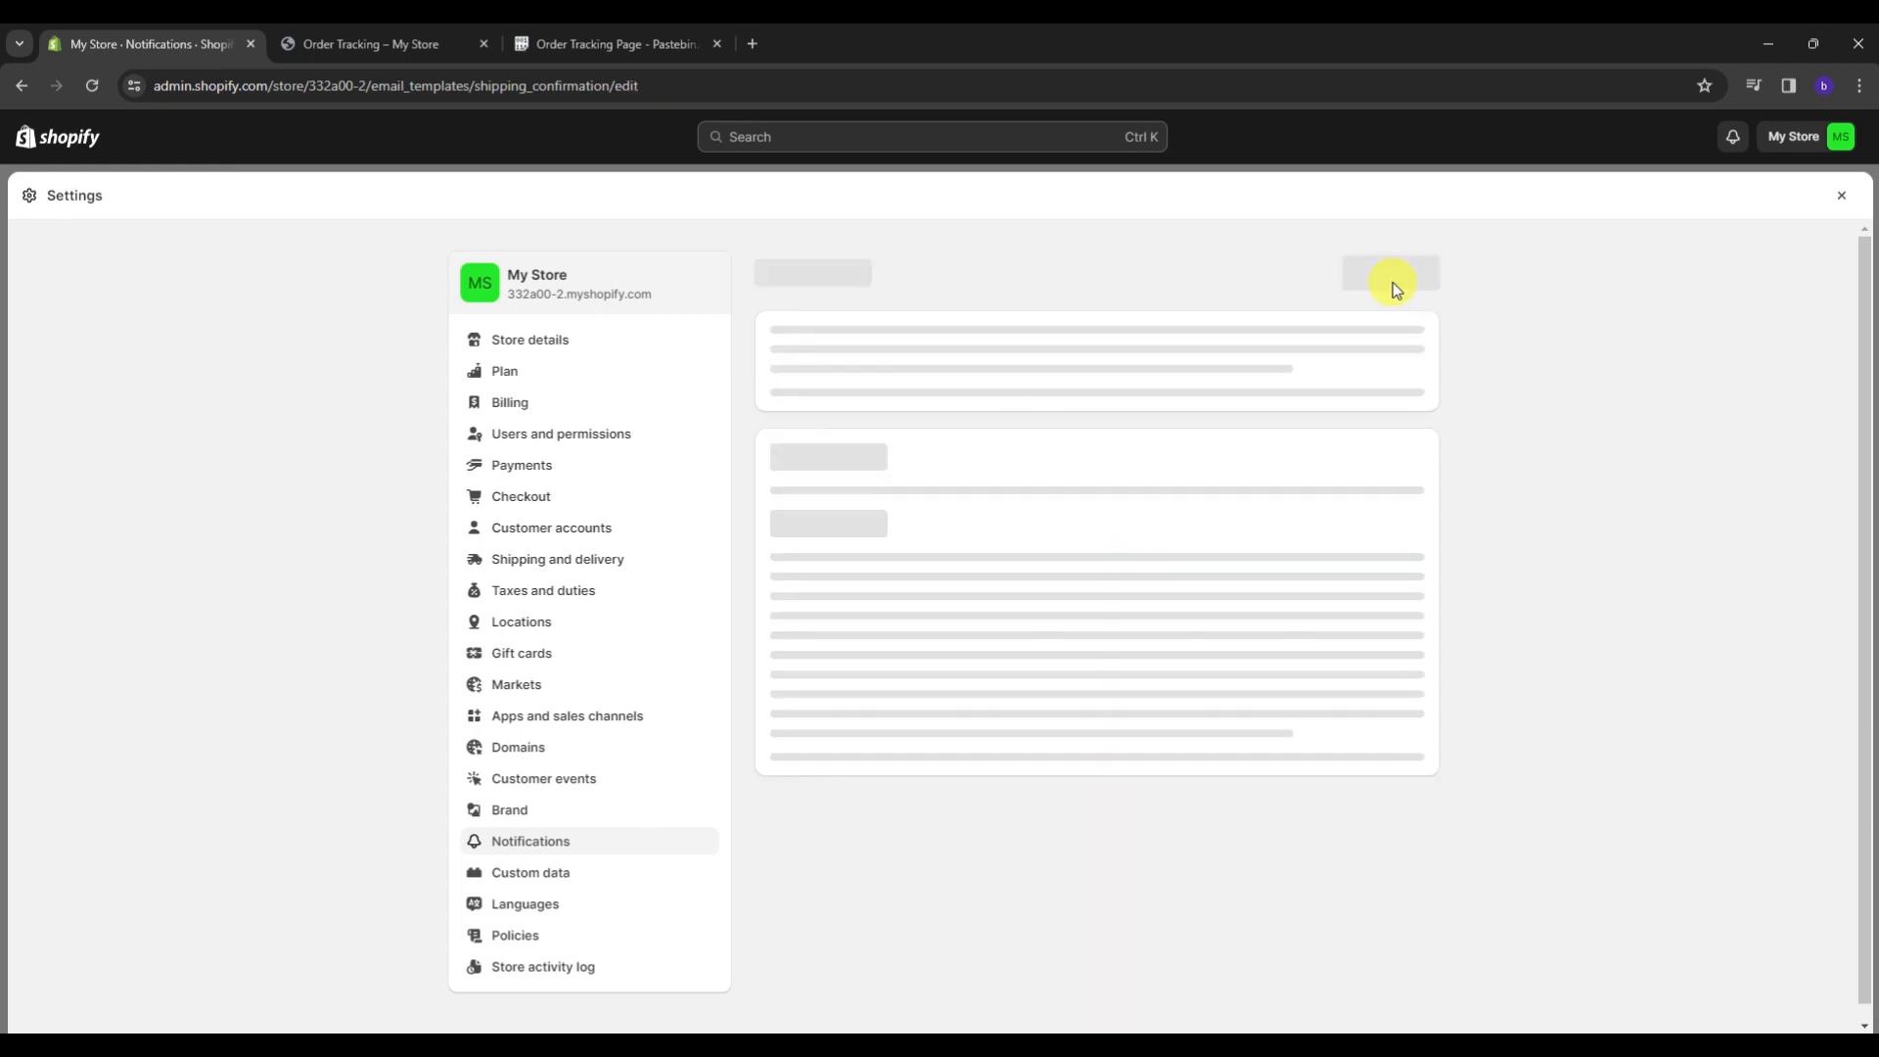
scroll(1174, 631, down, 5)
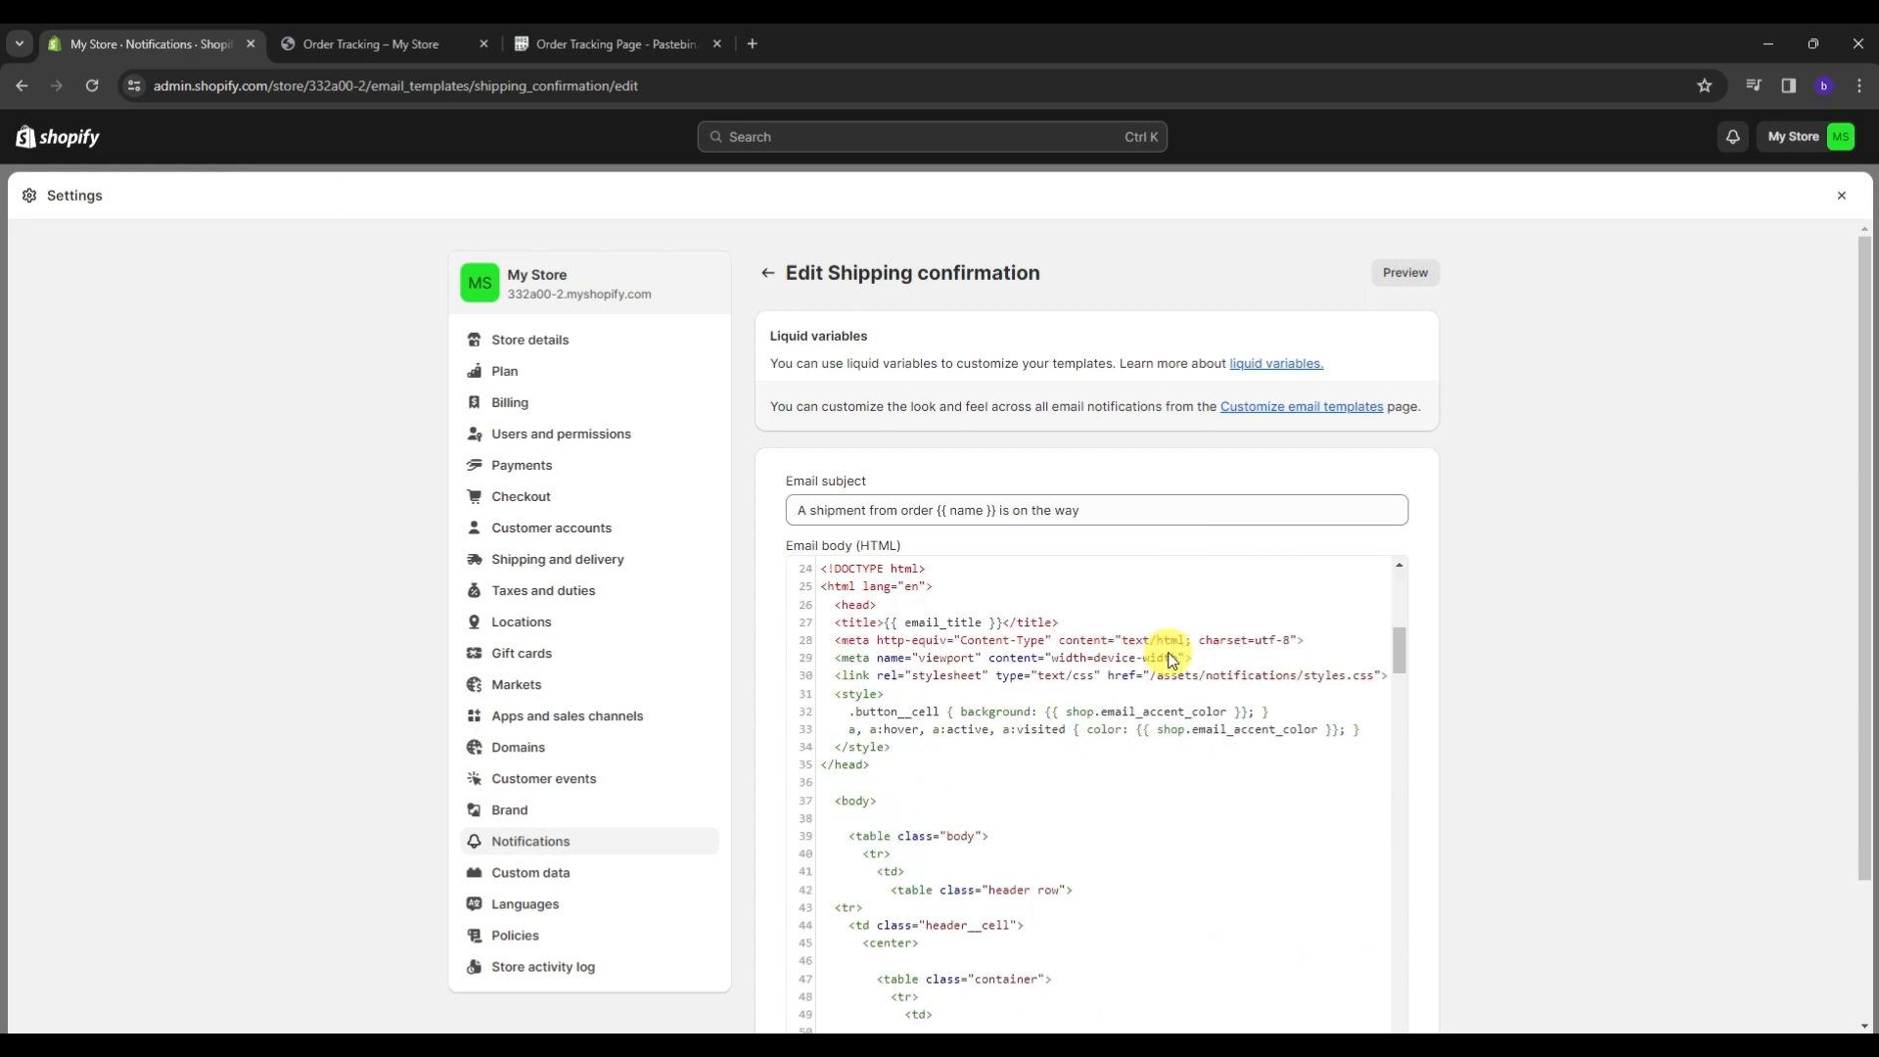
scroll(1543, 629, down, 2)
scroll(1195, 591, up, 3)
scroll(1067, 578, up, 4)
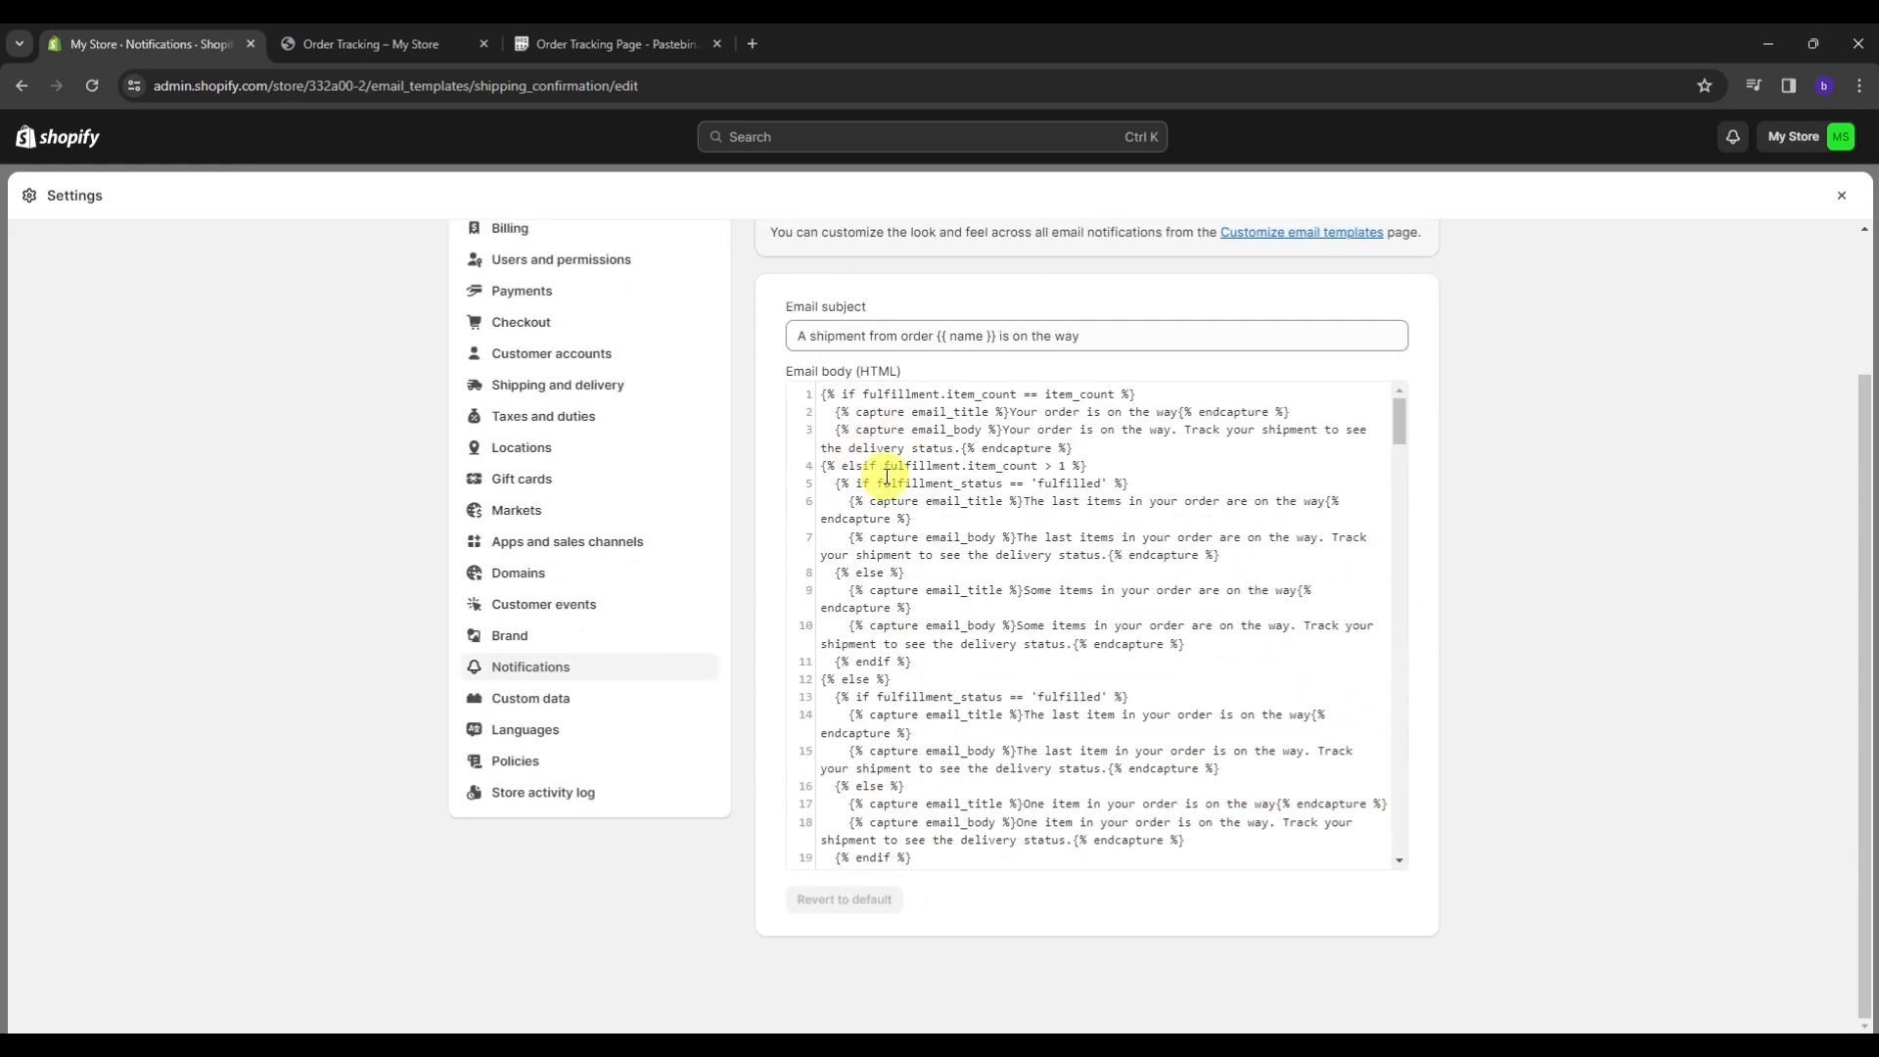
scroll(996, 487, down, 4)
scroll(1018, 514, up, 4)
double_click(938, 428)
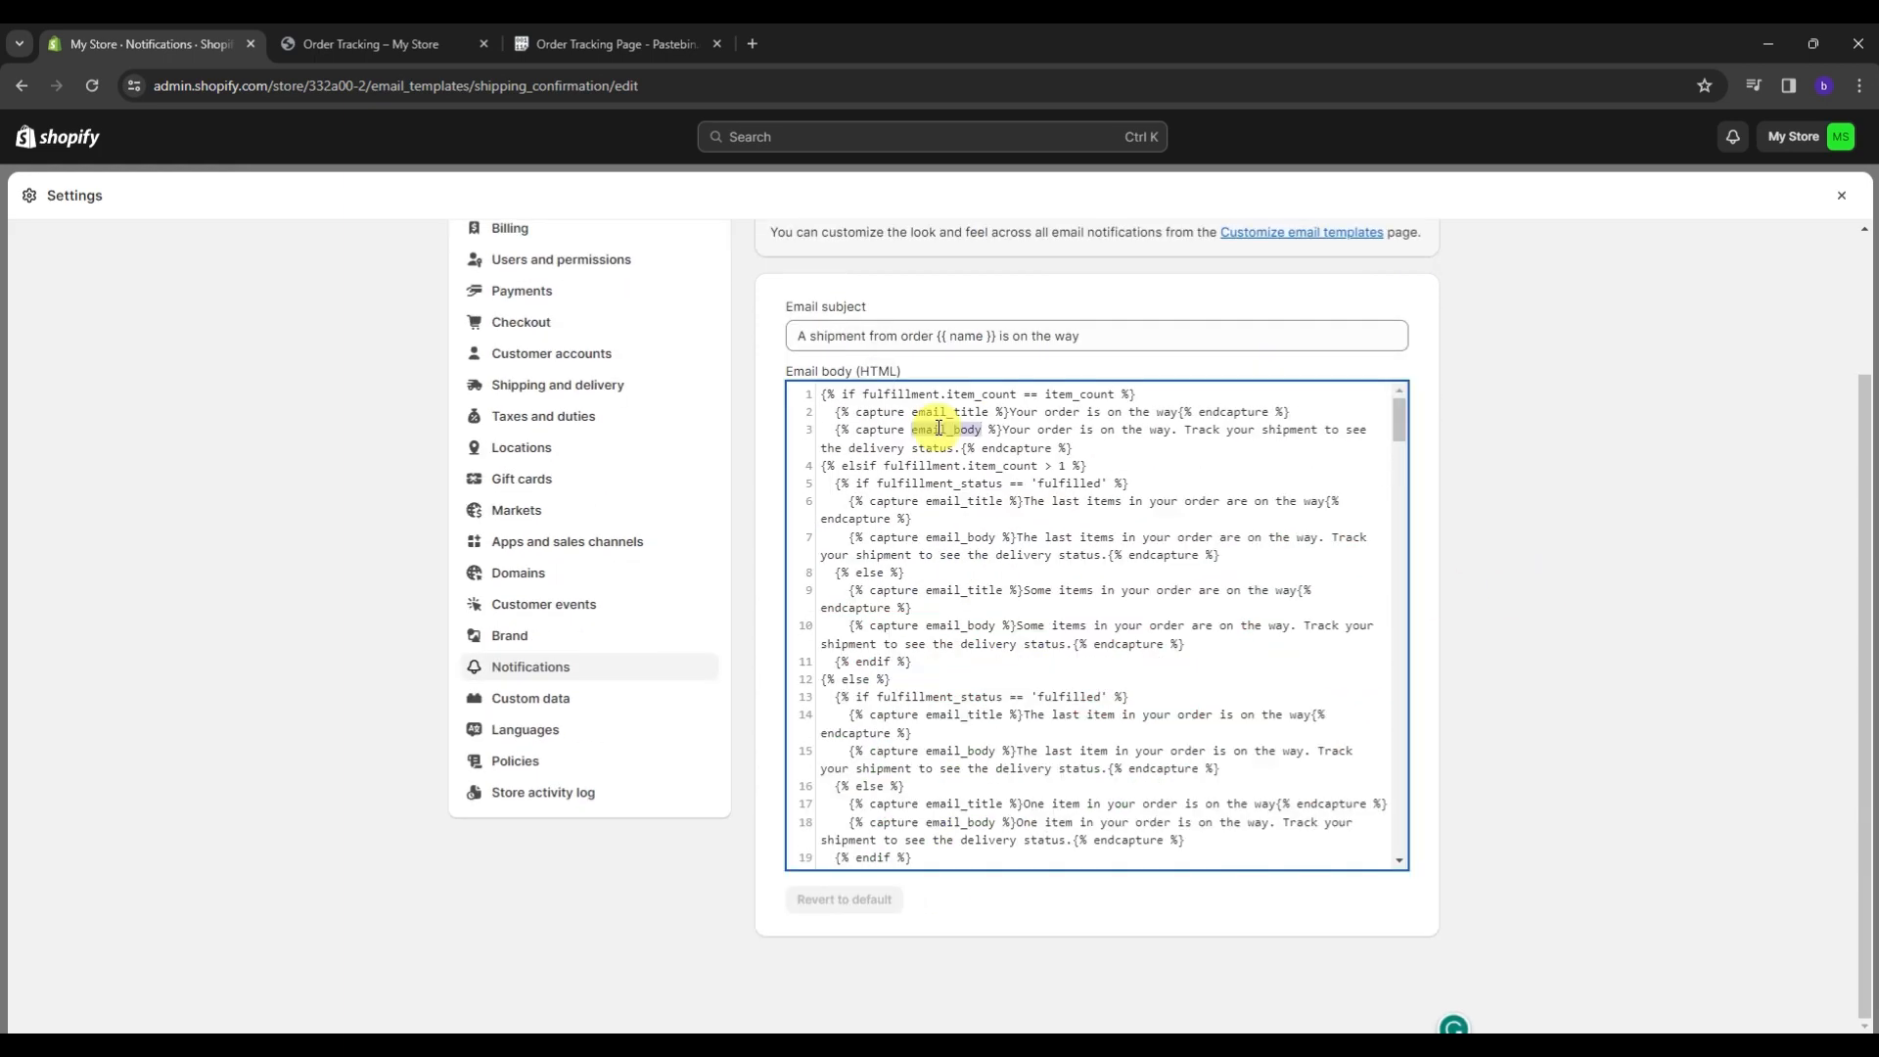
key(ctrl+a)
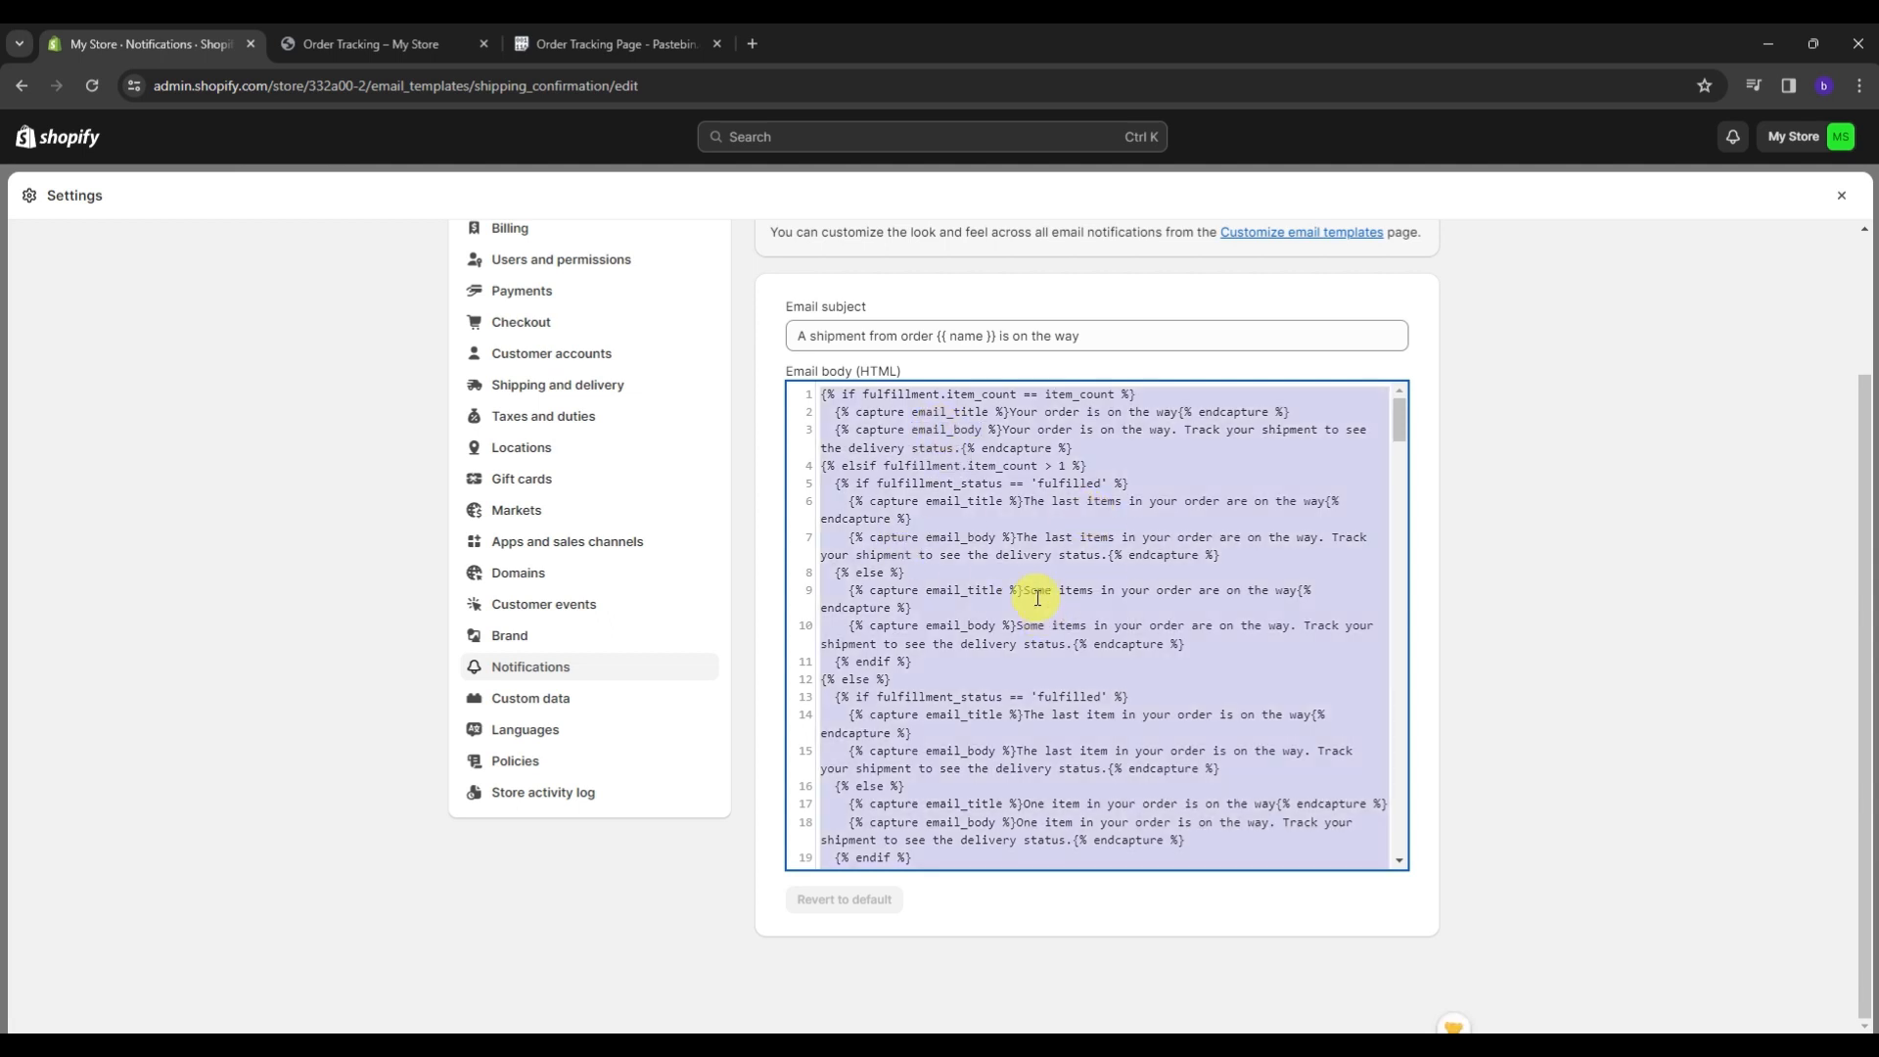
key(BackSpace)
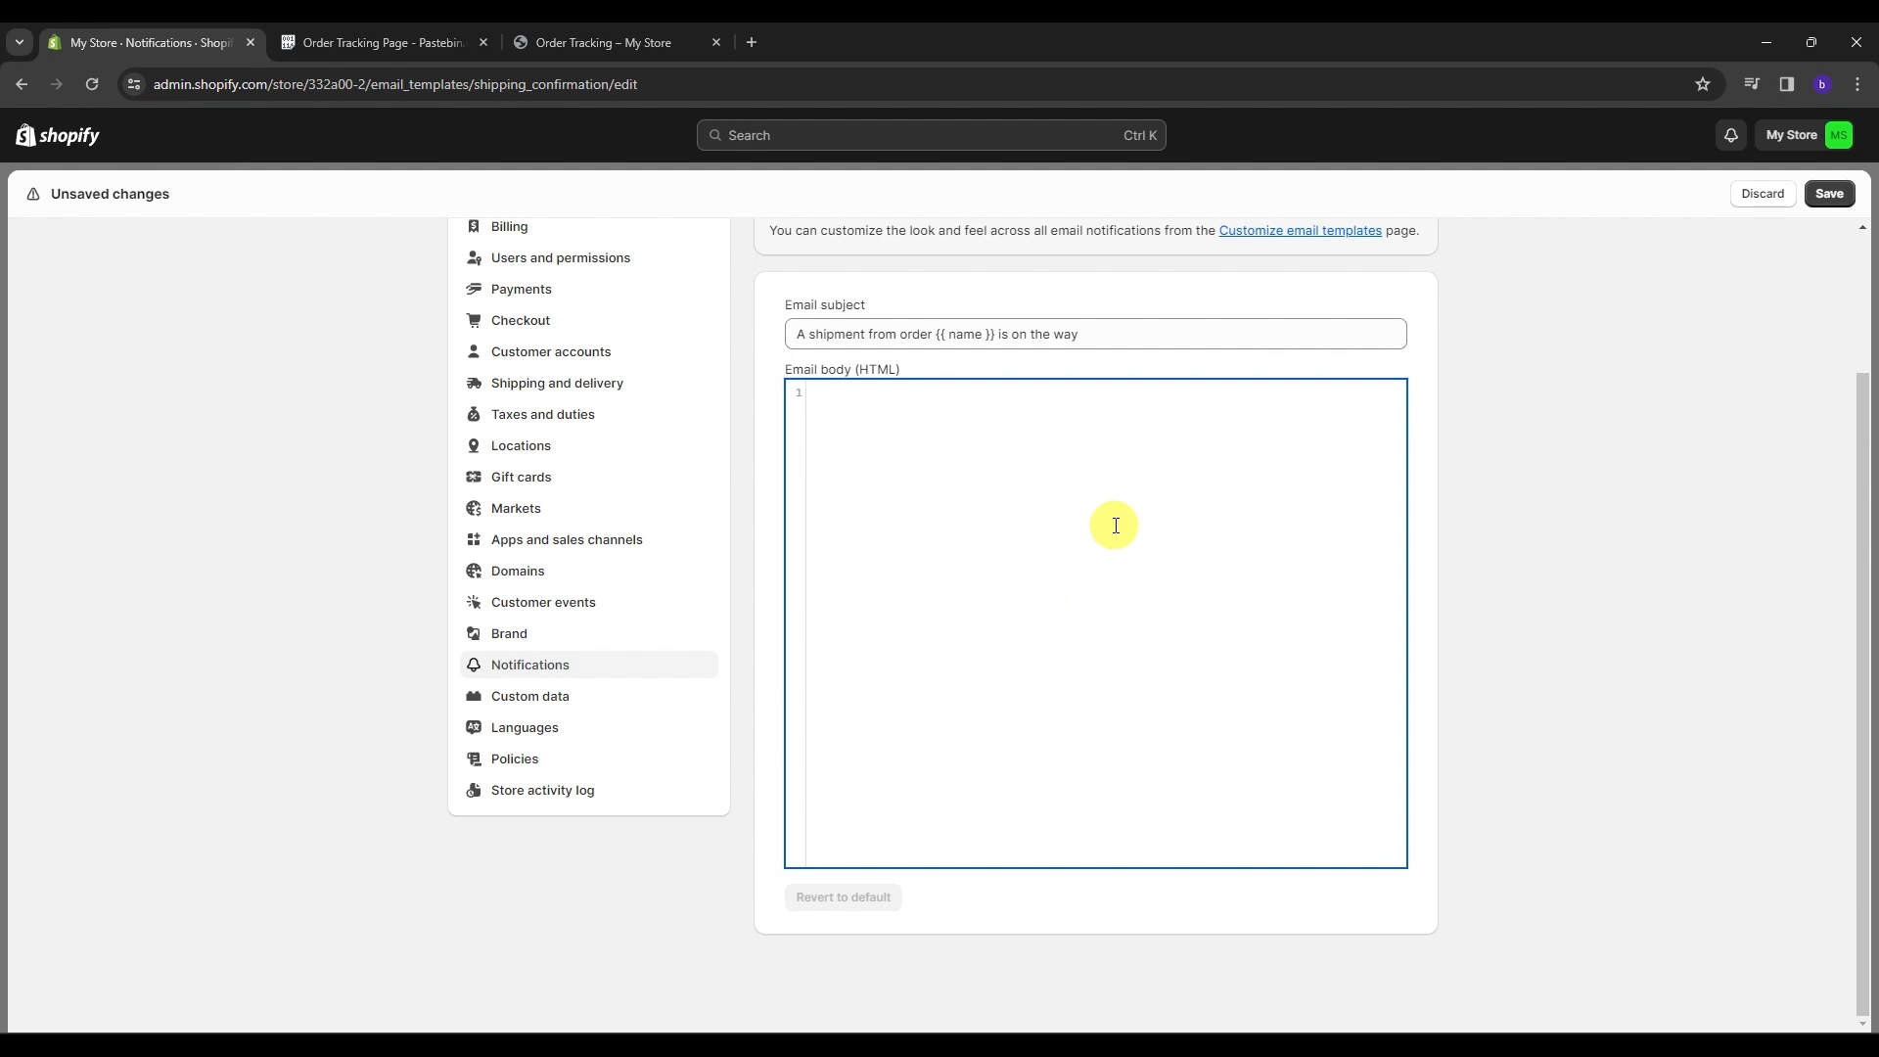
On the Pastebin page, copy the whole Confirmation Email Script, from the first fulfillment.item_count condition to the closing </html> tag
key(ctrl+Tab)
scroll(992, 640, up, 10)
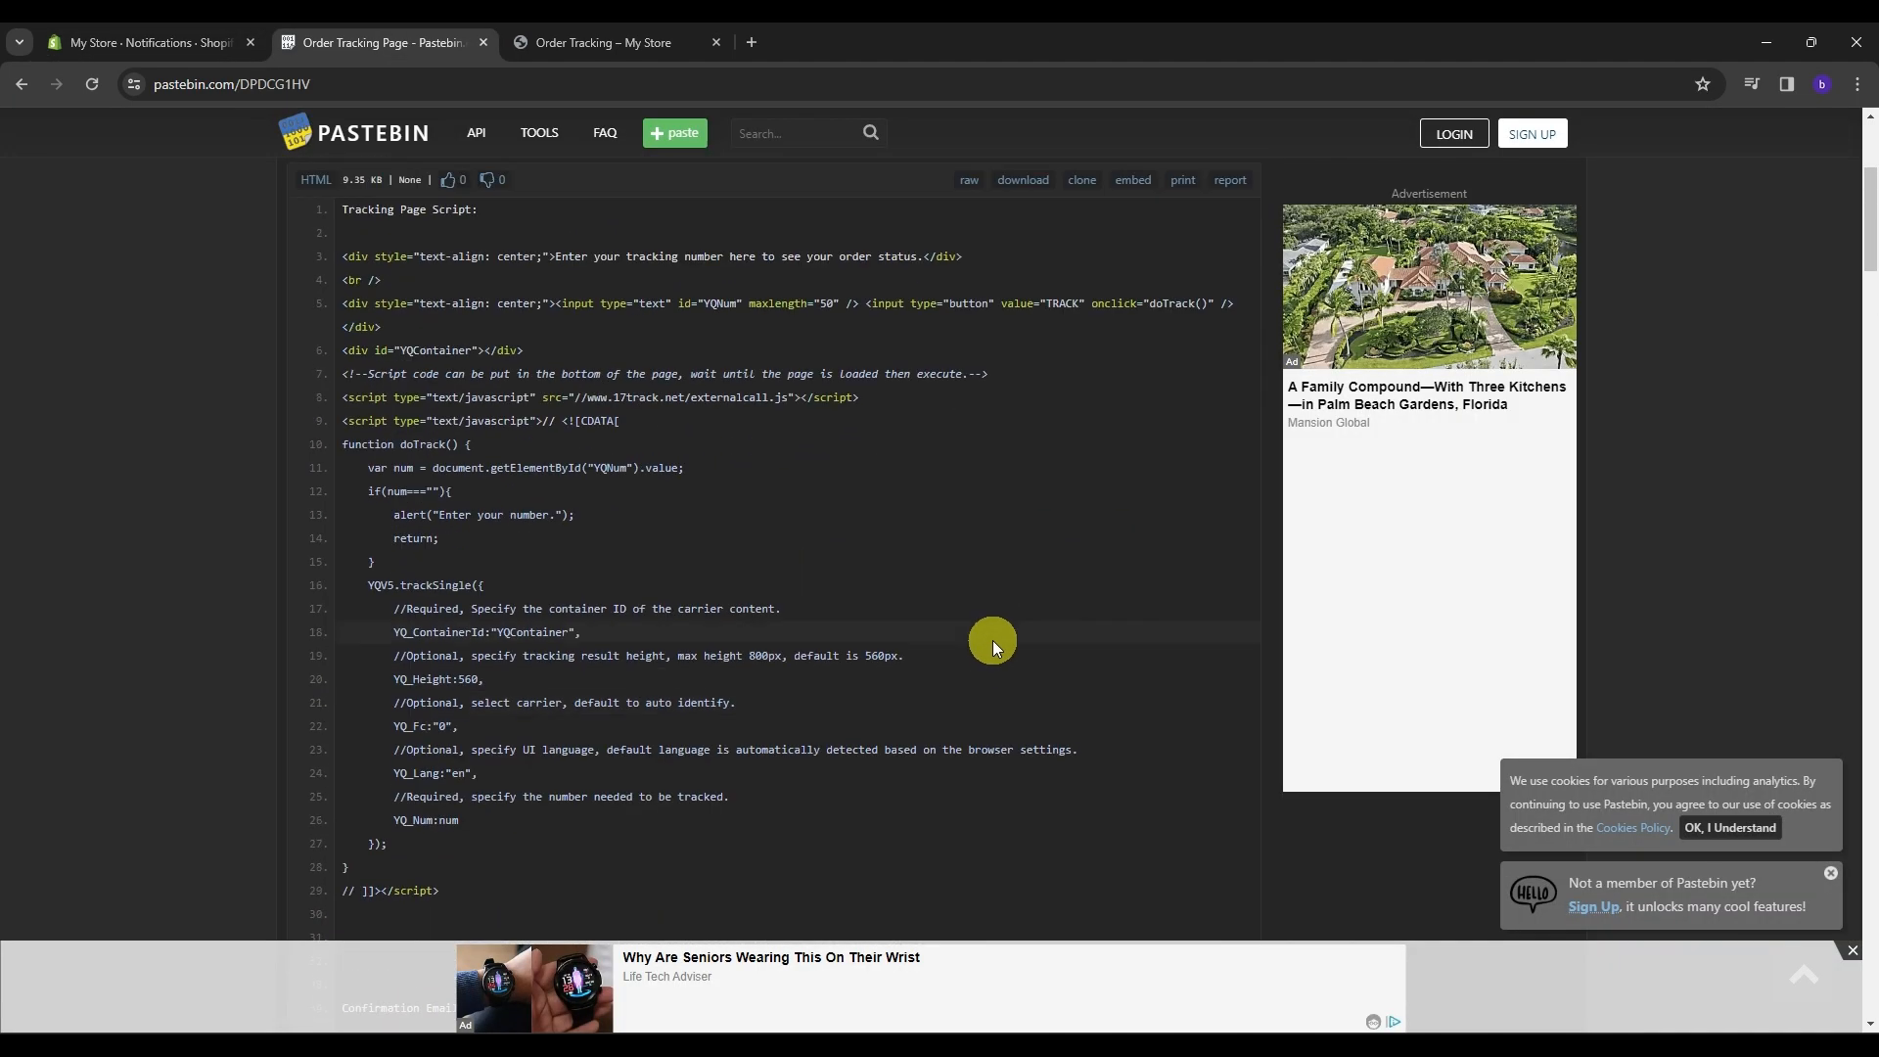
scroll(881, 681, down, 2)
scroll(372, 411, down, 2)
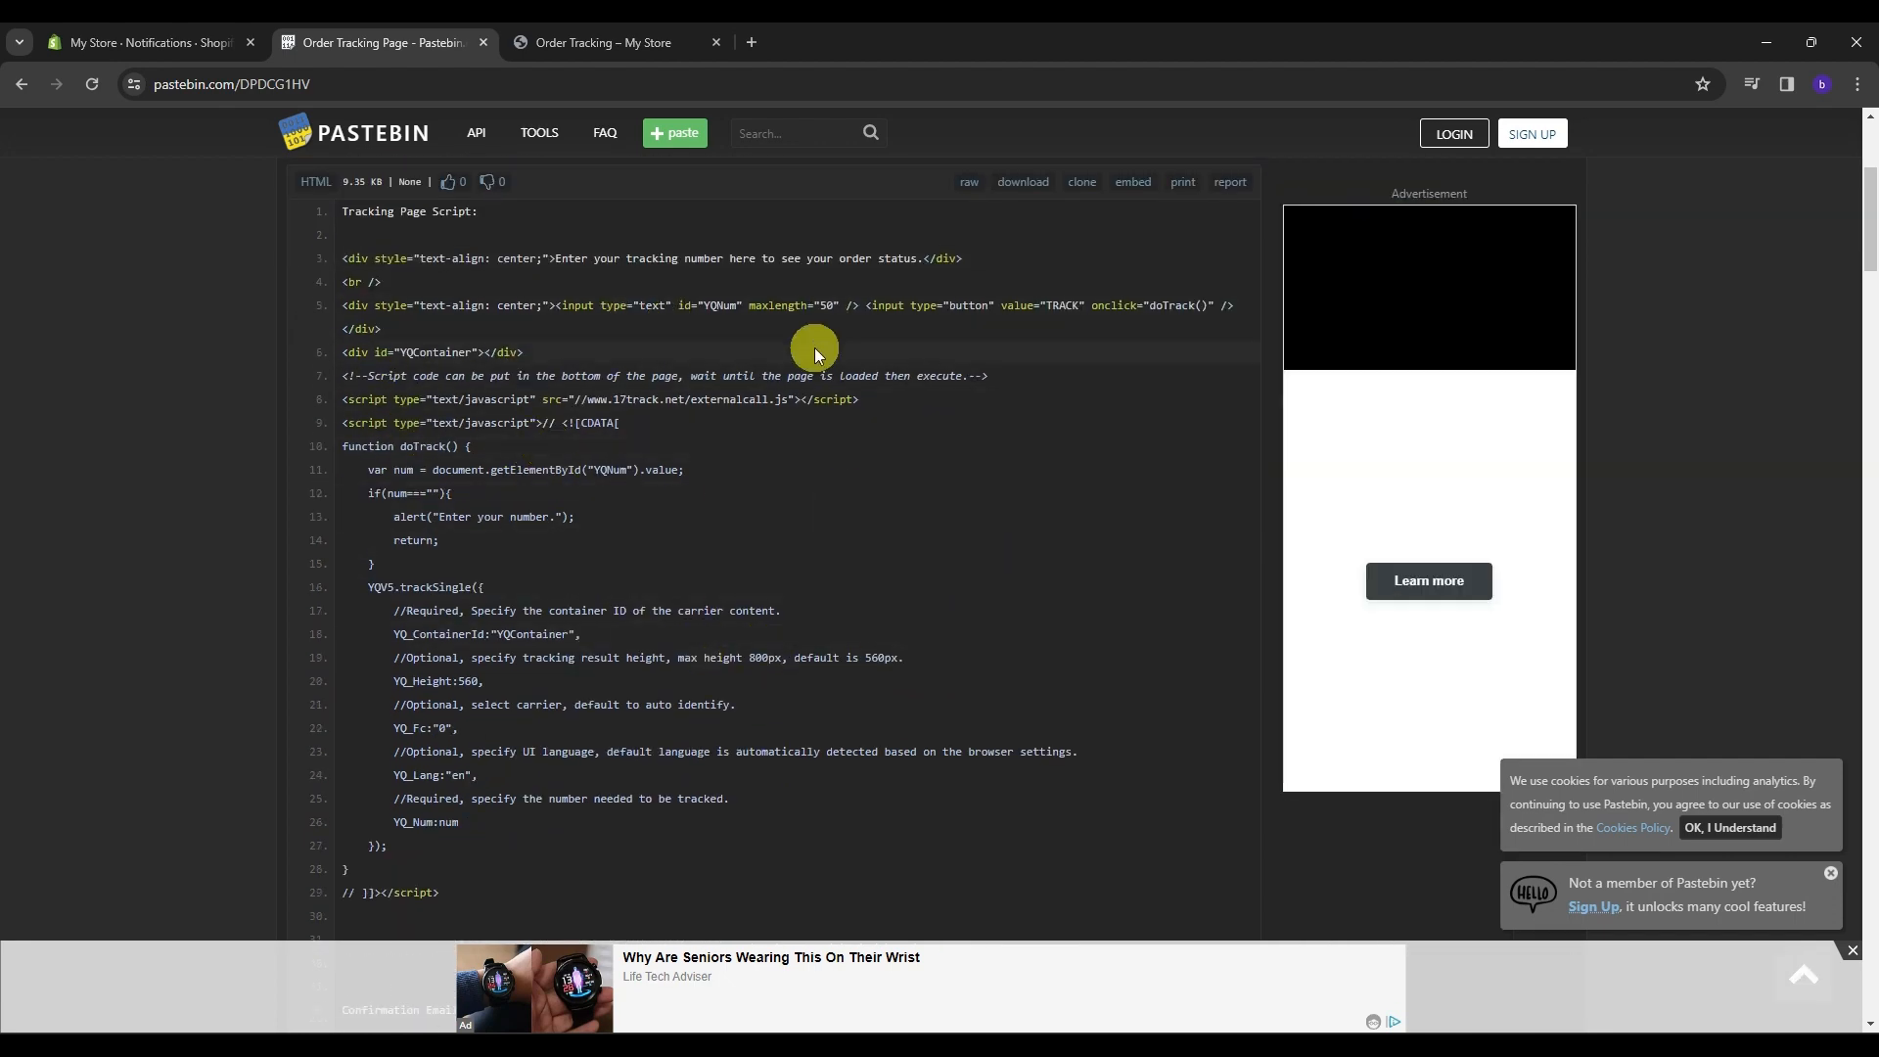
scroll(774, 411, down, 8)
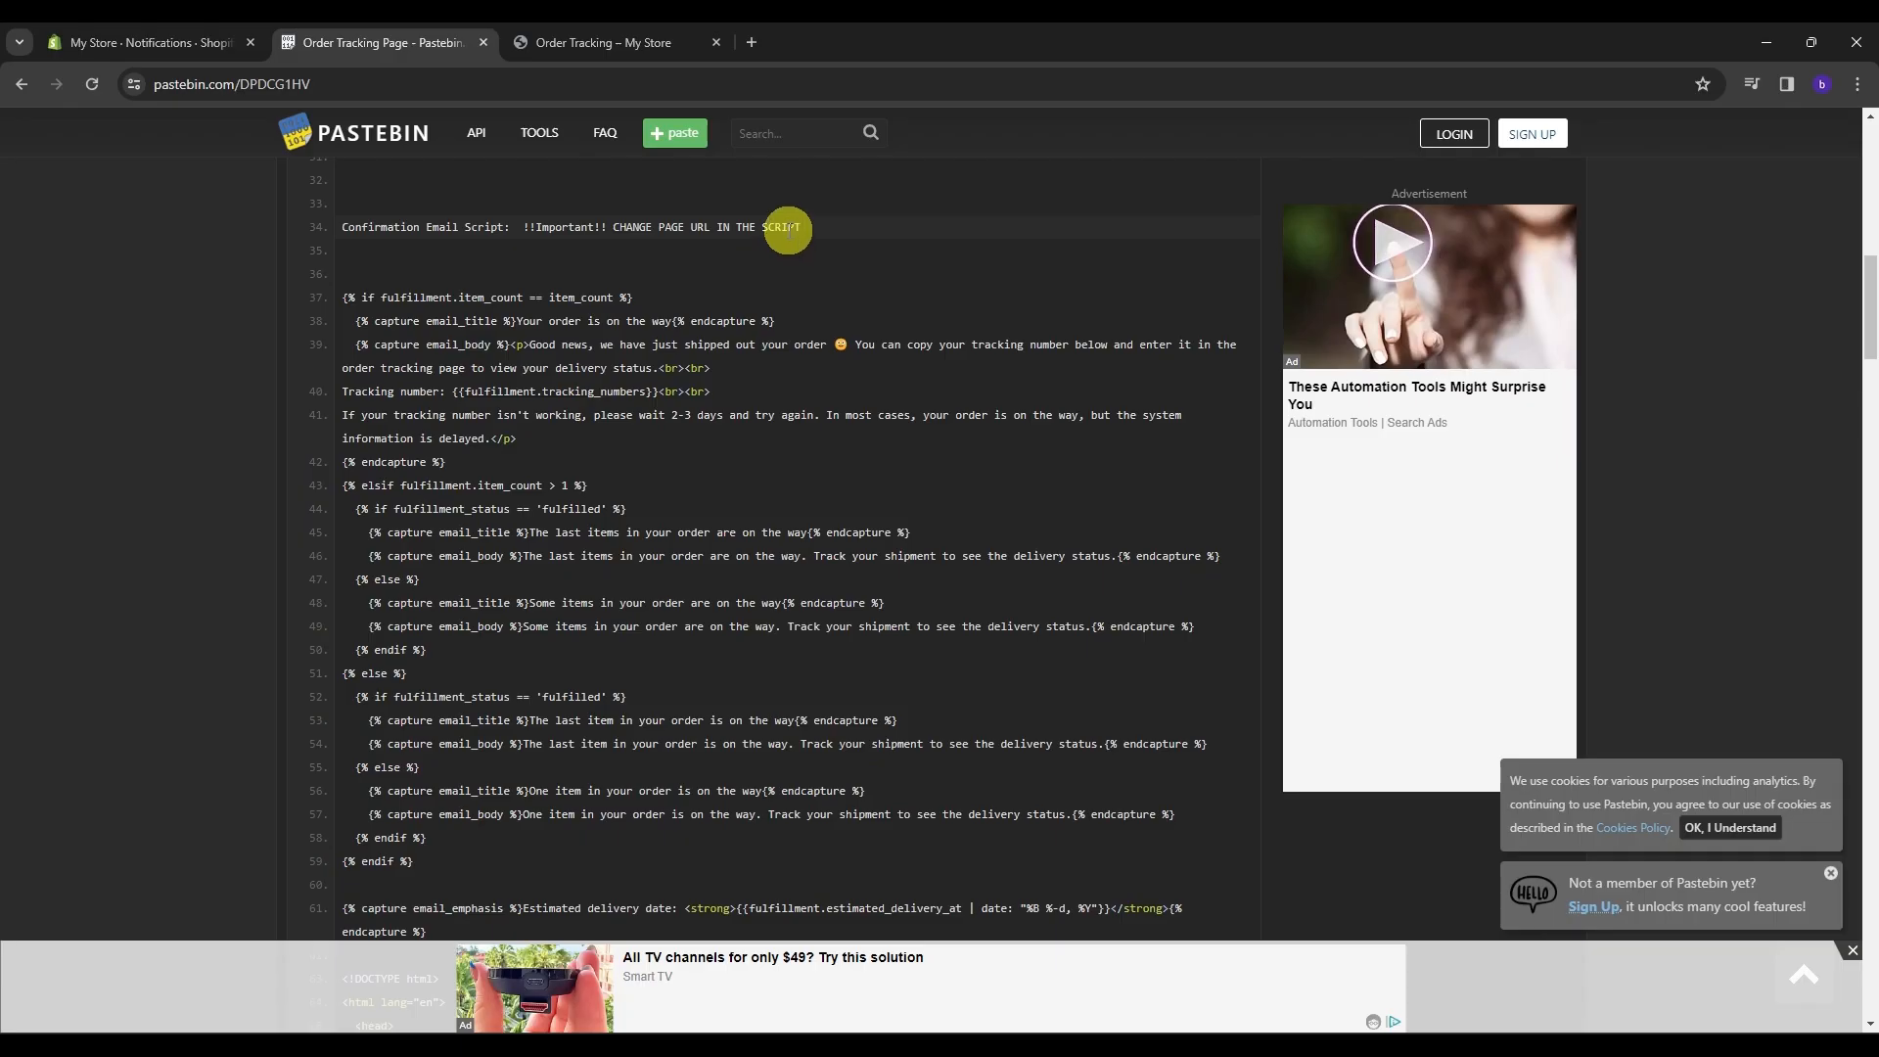
scroll(707, 291, down, 4)
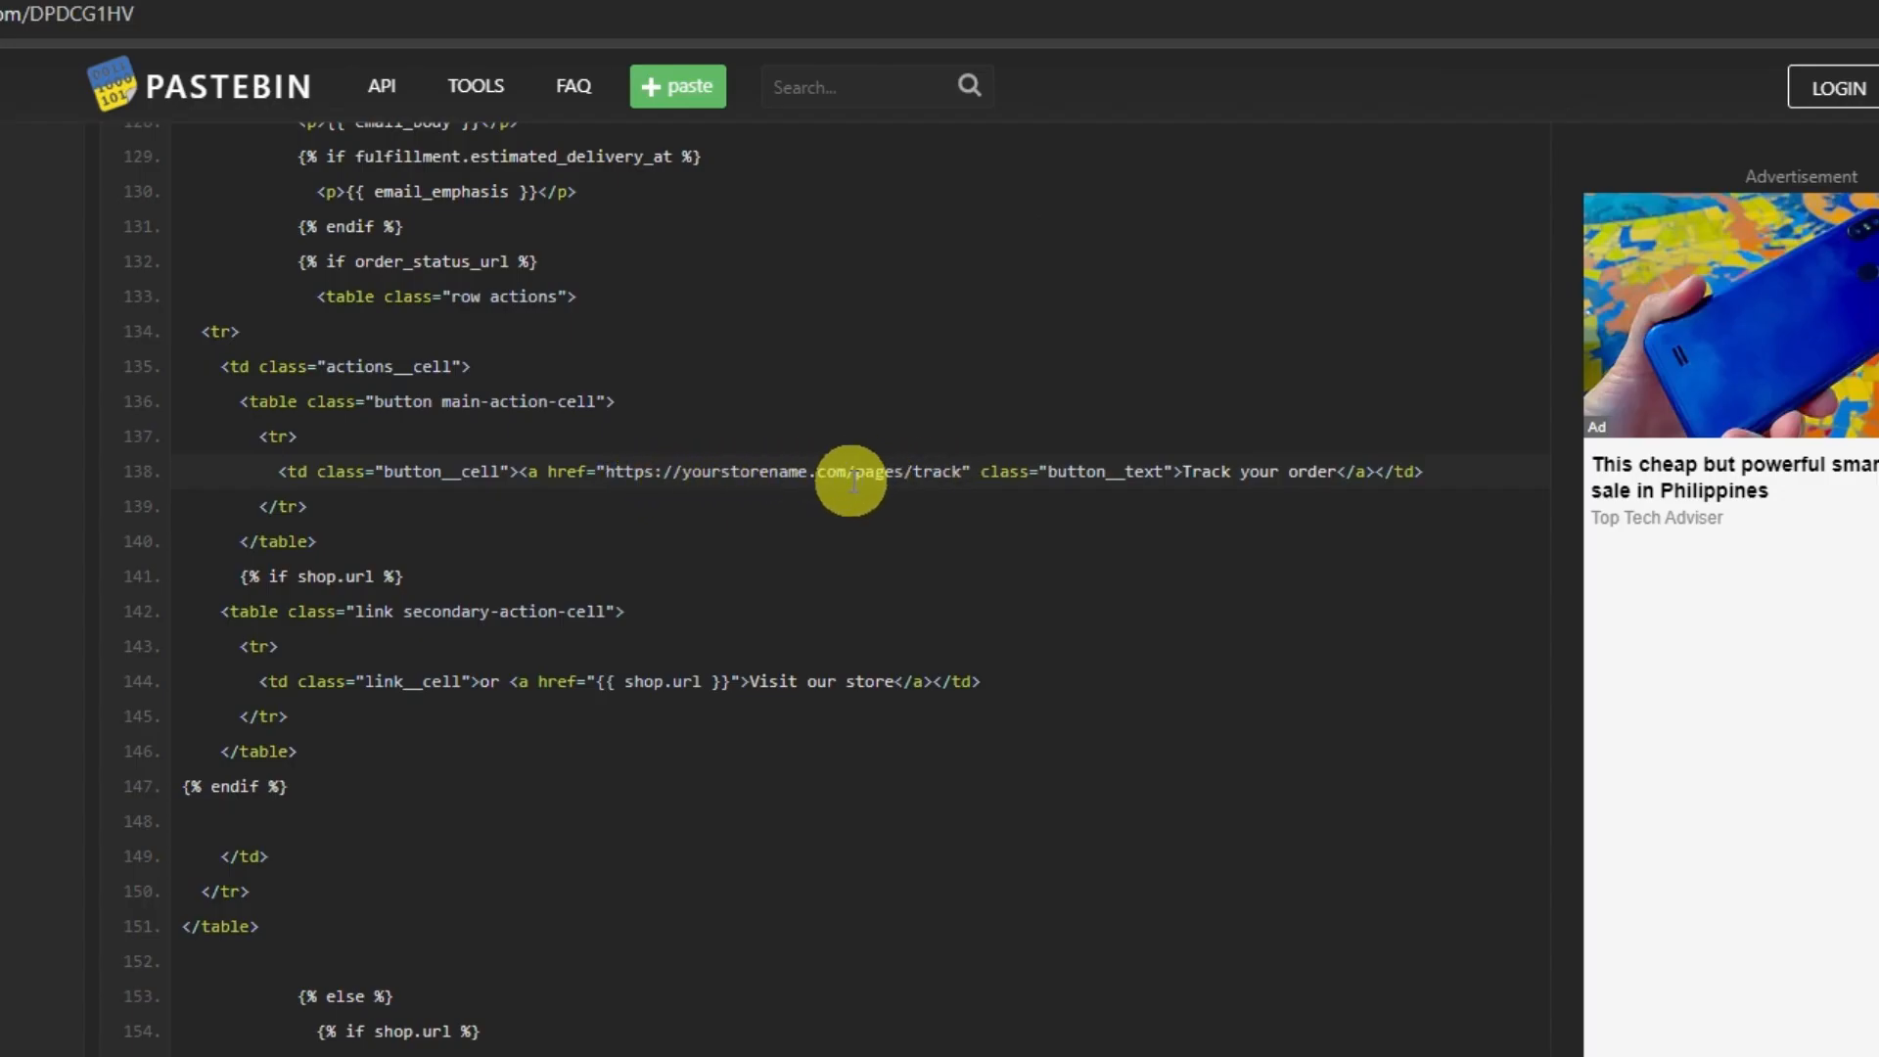
scroll(701, 498, up, 4)
scroll(690, 420, up, 20)
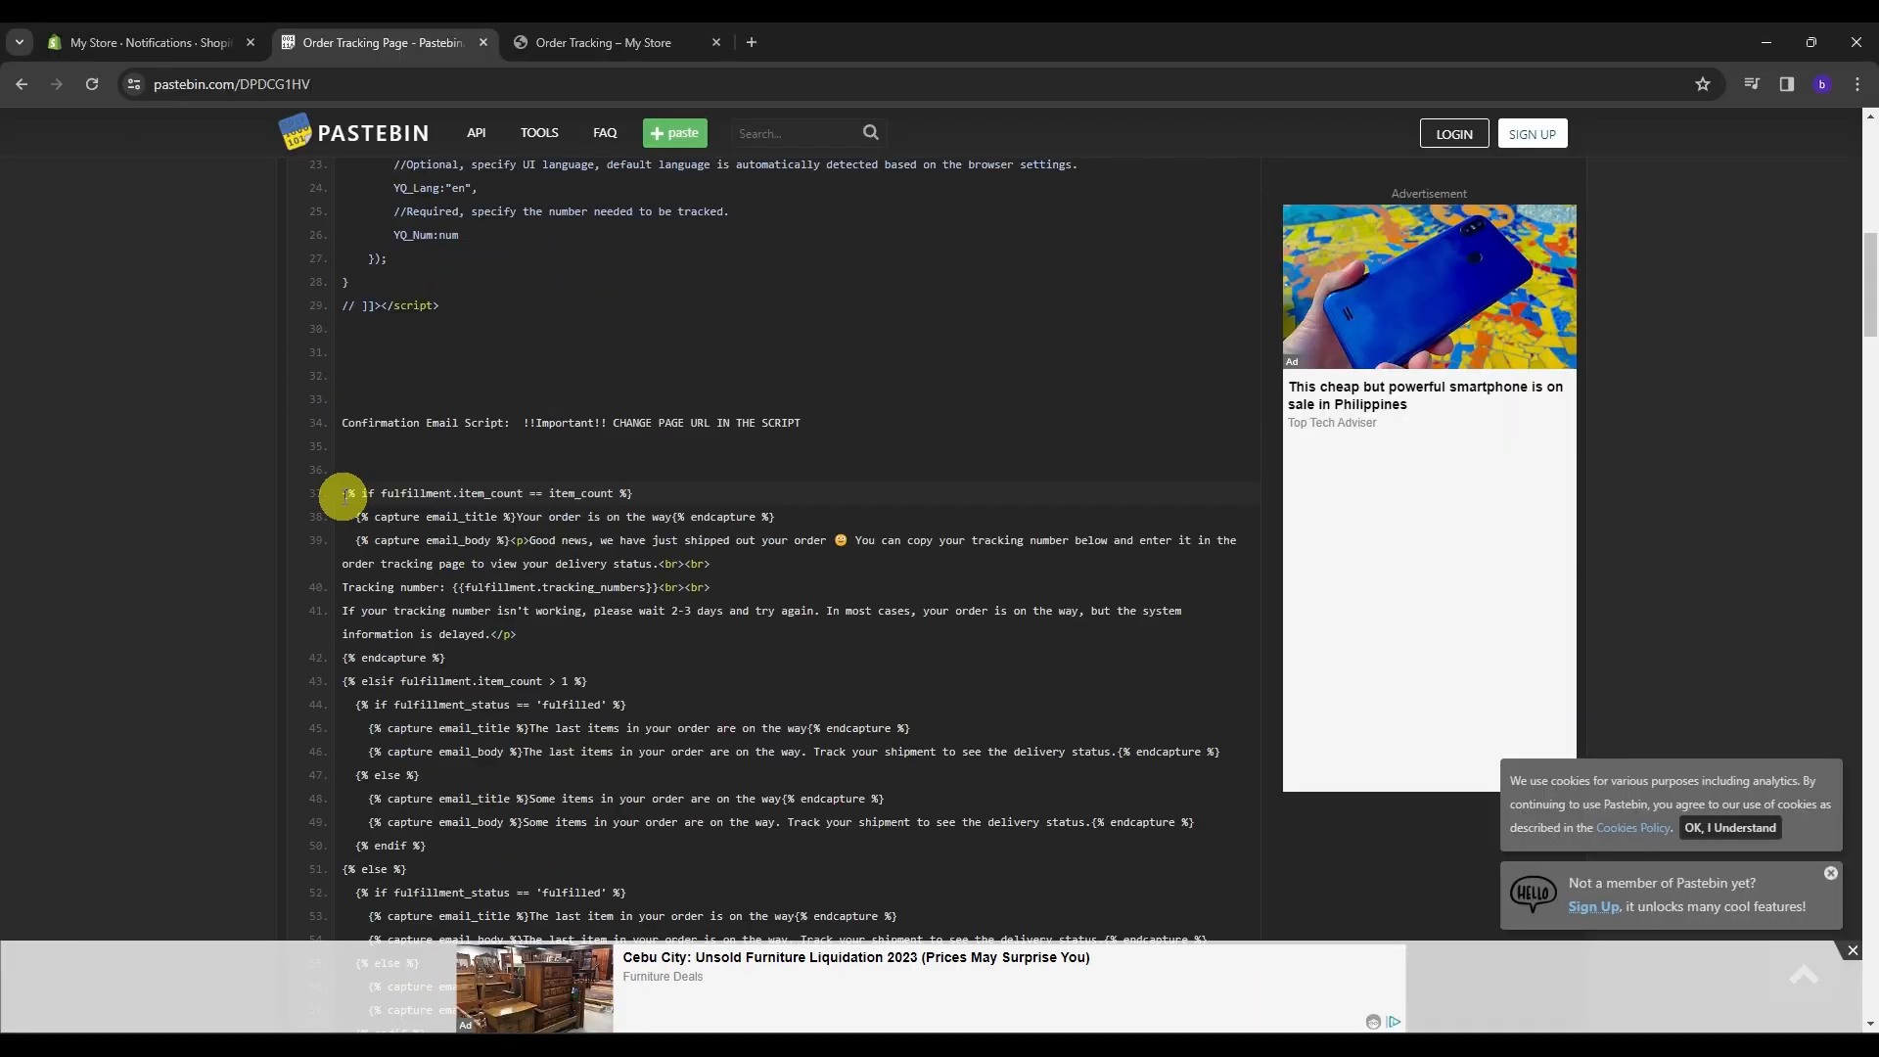
drag(342, 493, 615, 405)
scroll(714, 734, down, 20)
scroll(721, 697, down, 2)
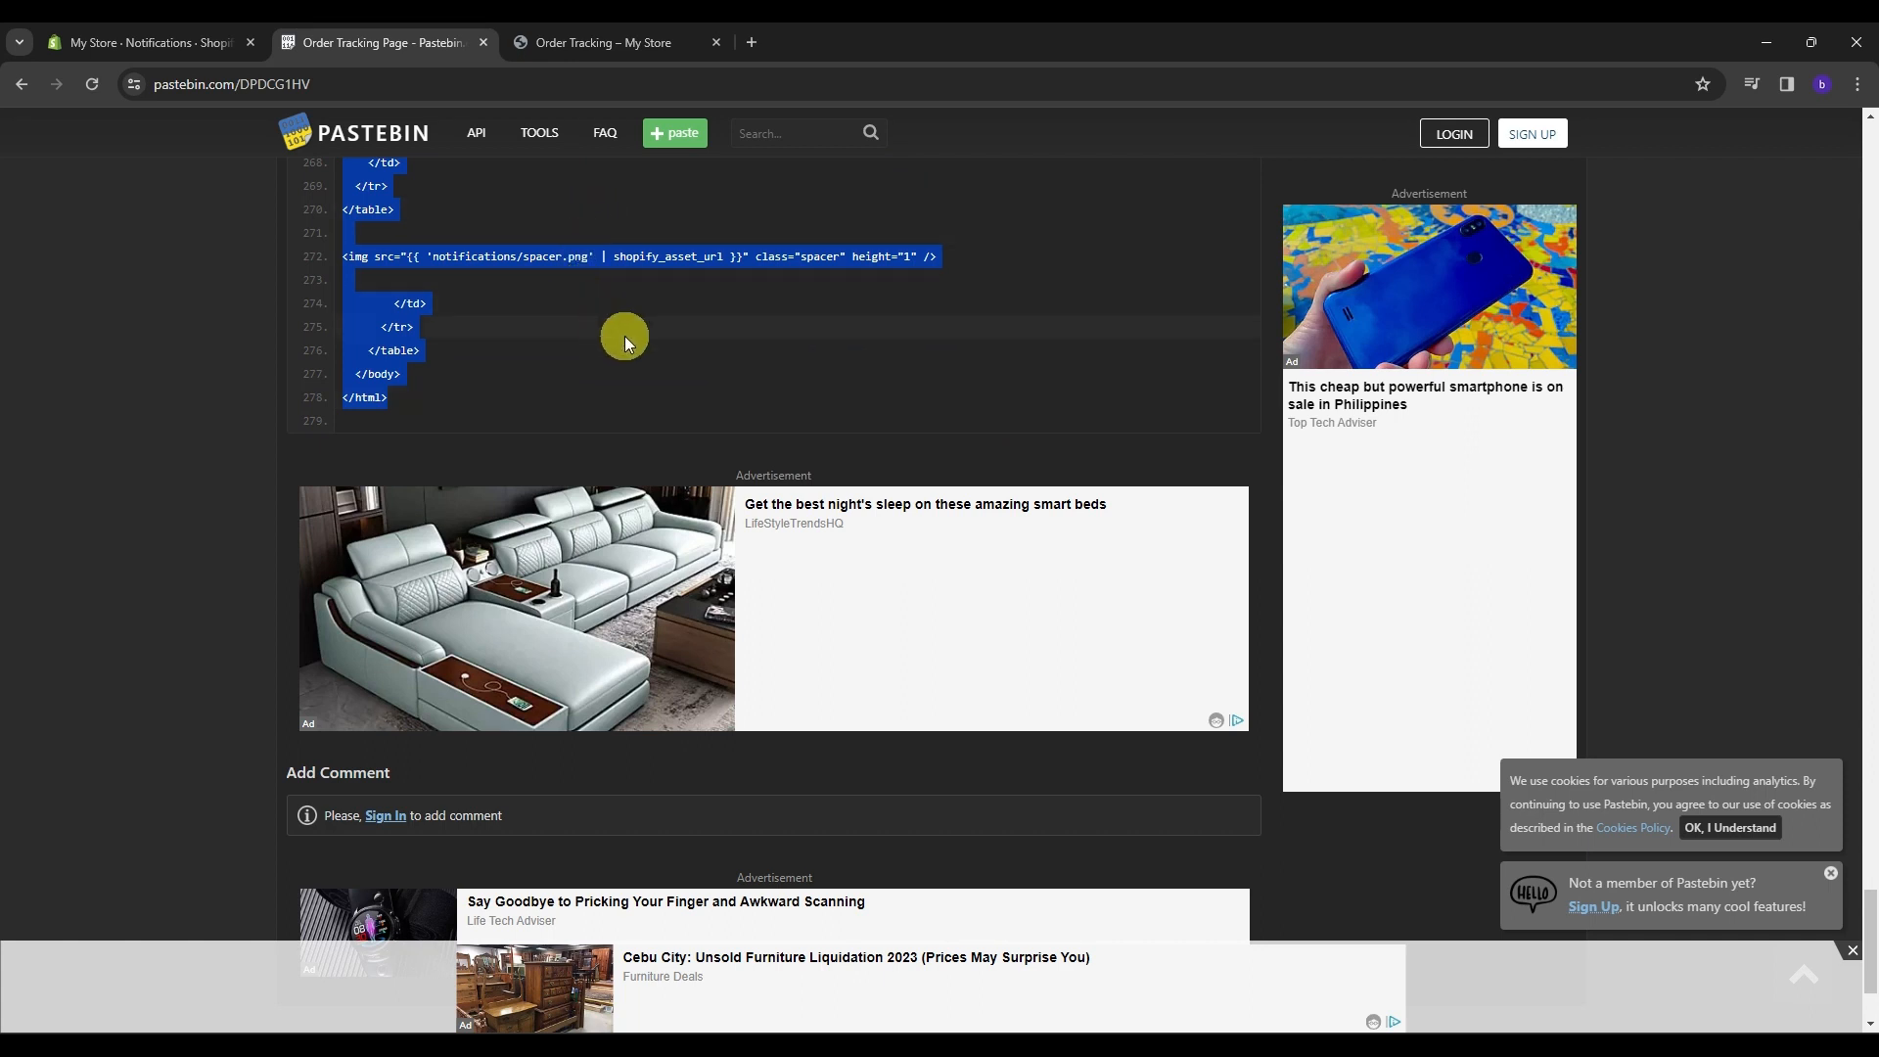
Return to the Shopify admin and paste the copied script into the empty HTML body of the Shipping confirmation email
key(ctrl+Tab)
key(ctrl+Tab)
click(1024, 391)
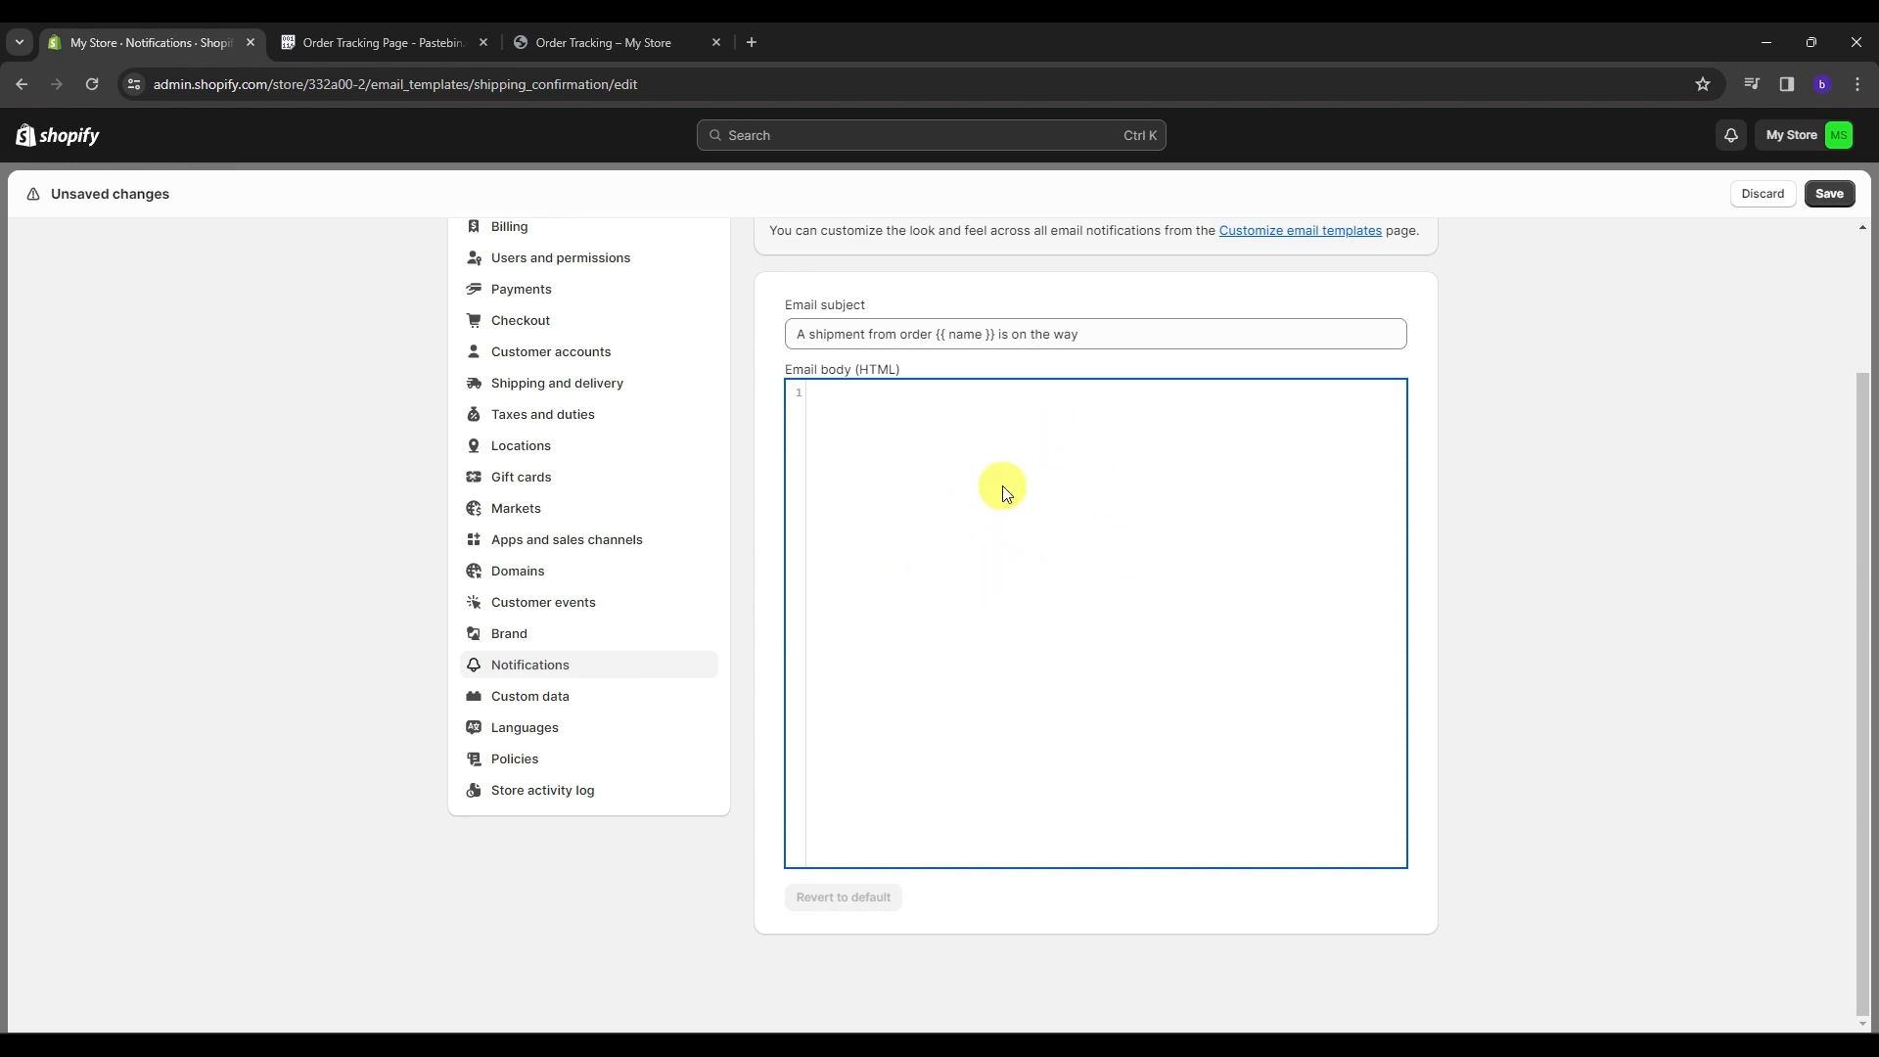
key(ctrl+v)
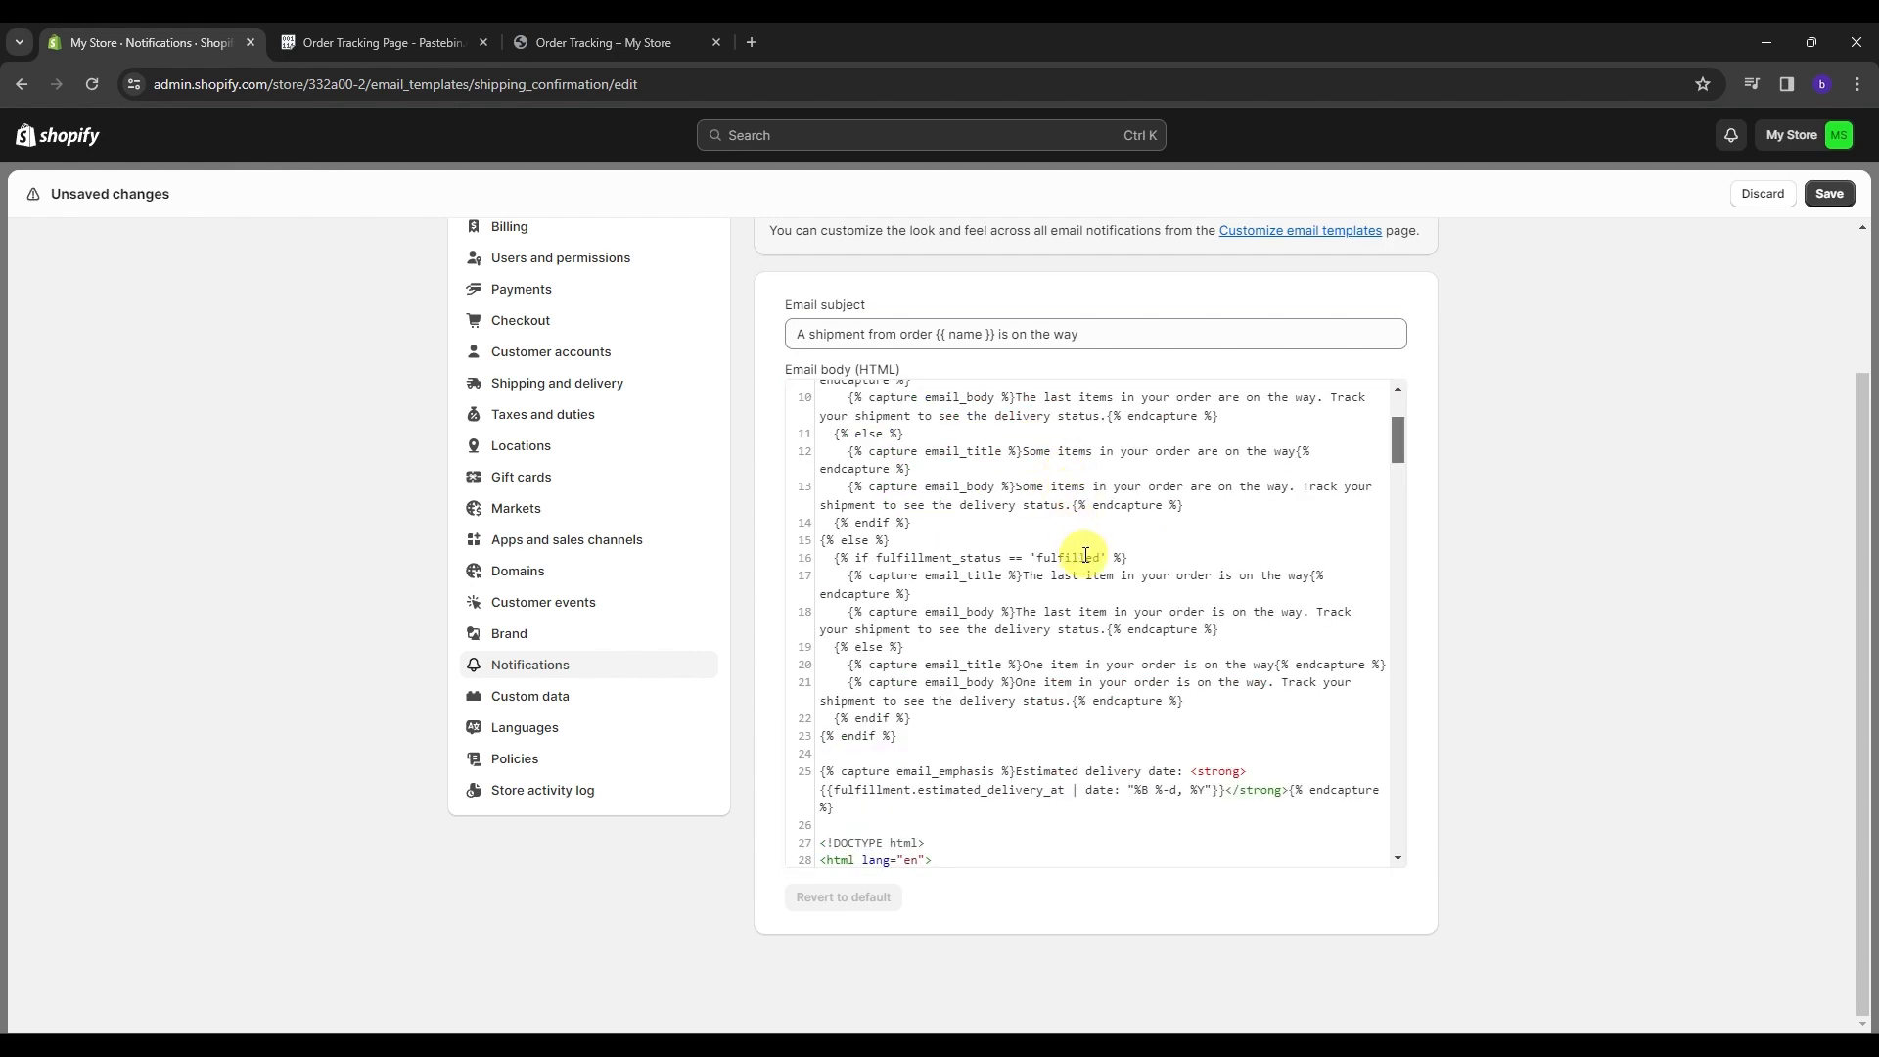
scroll(1085, 555, down, 12)
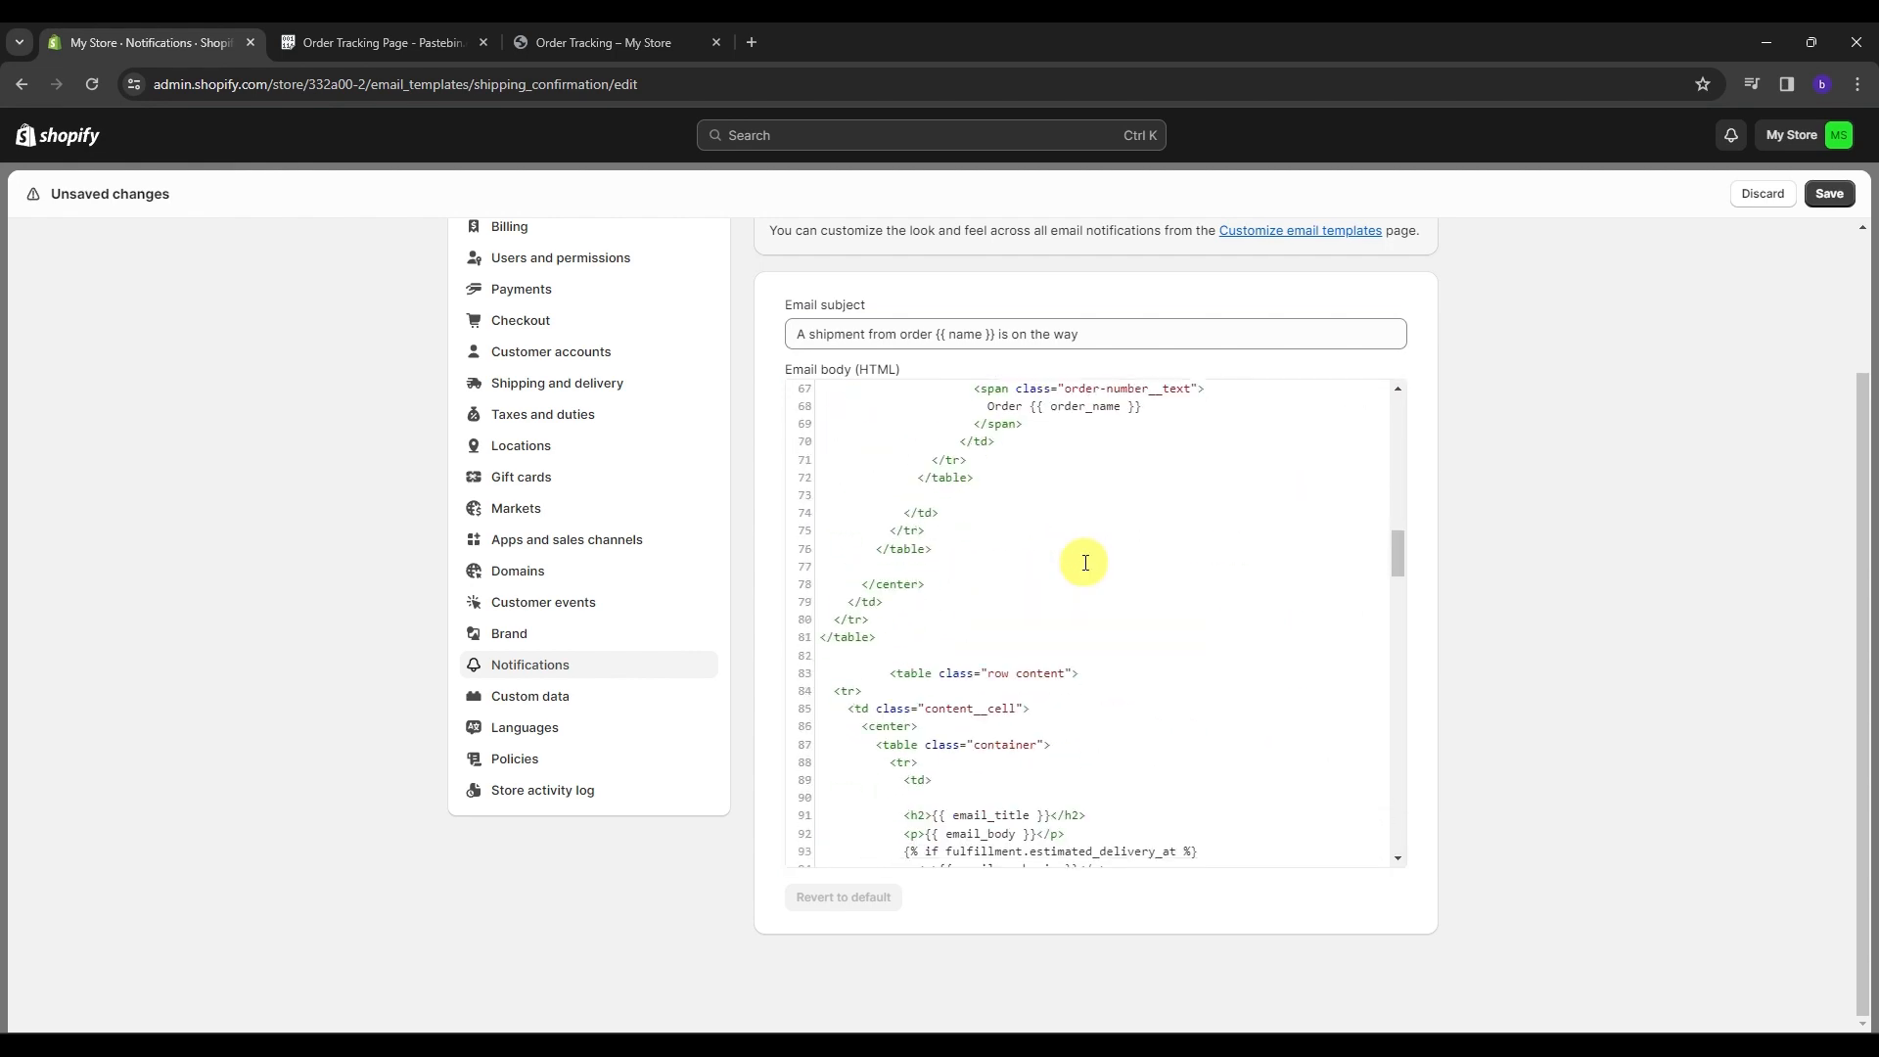
scroll(1085, 563, down, 13)
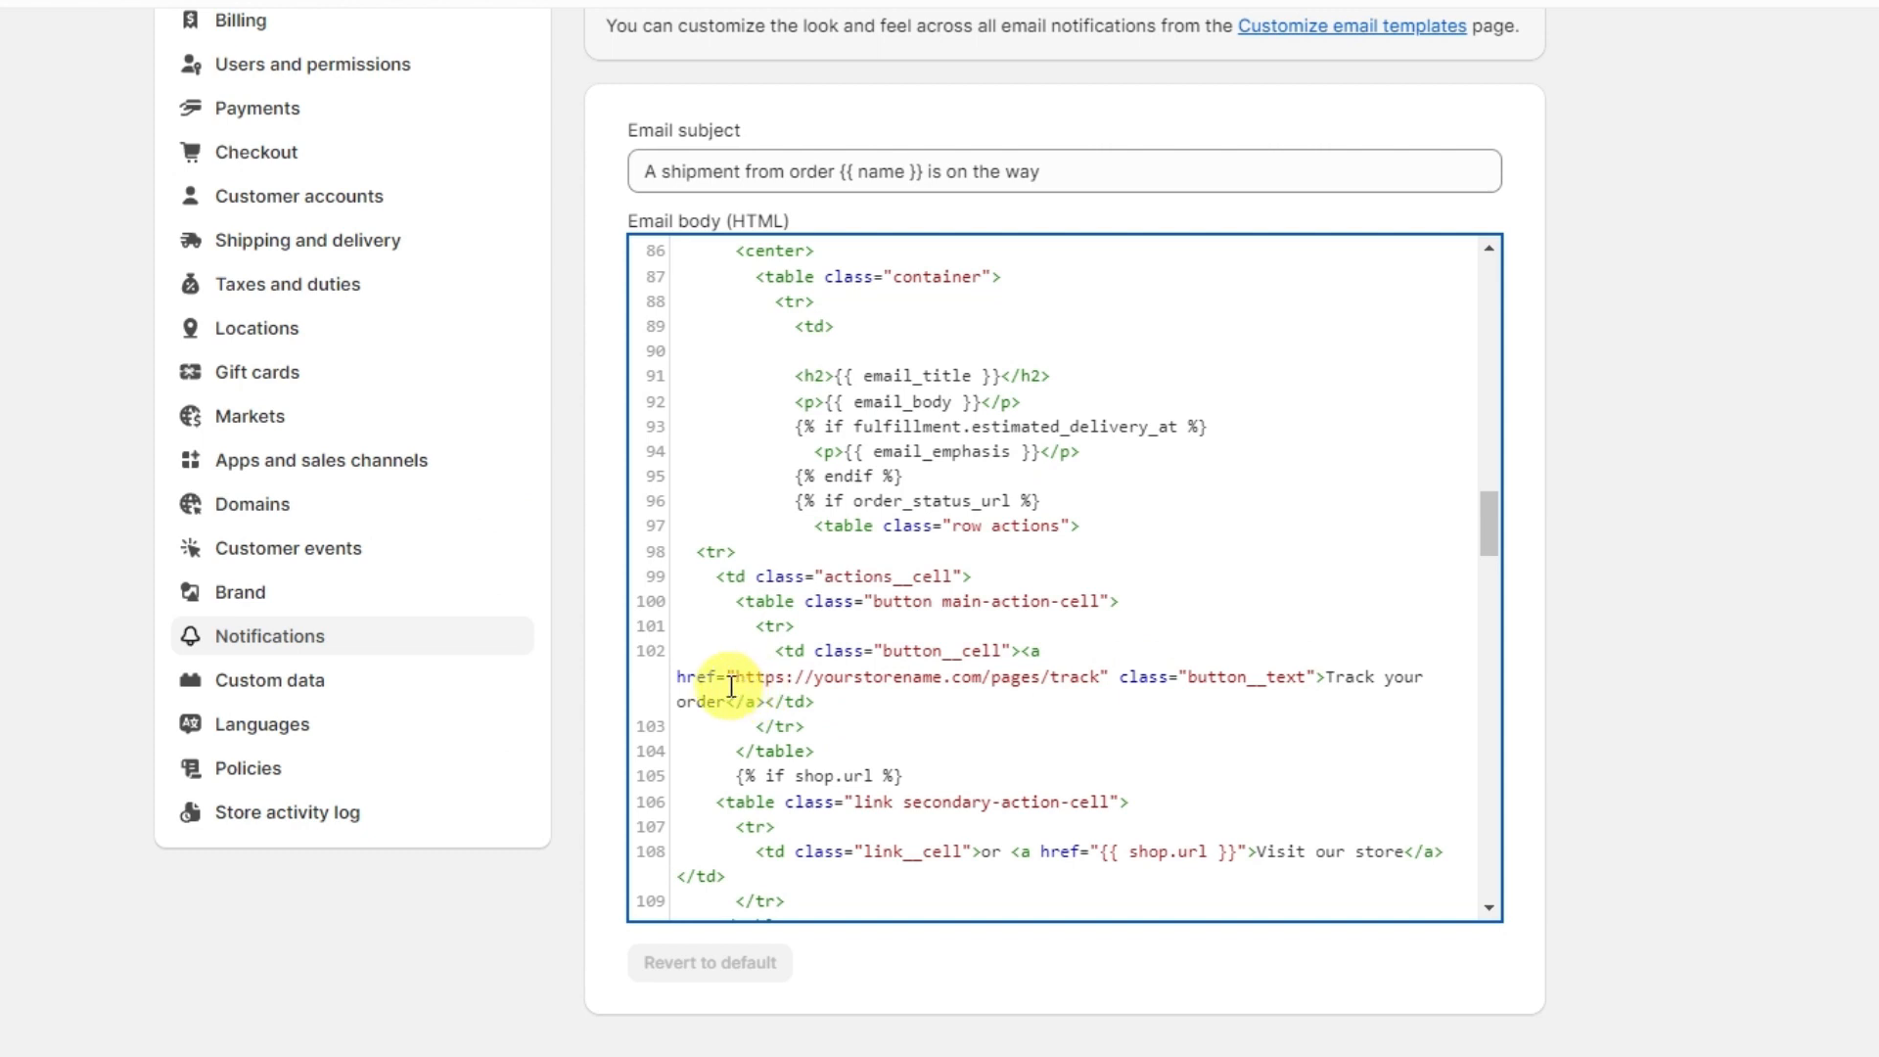
drag(741, 678, 1104, 680)
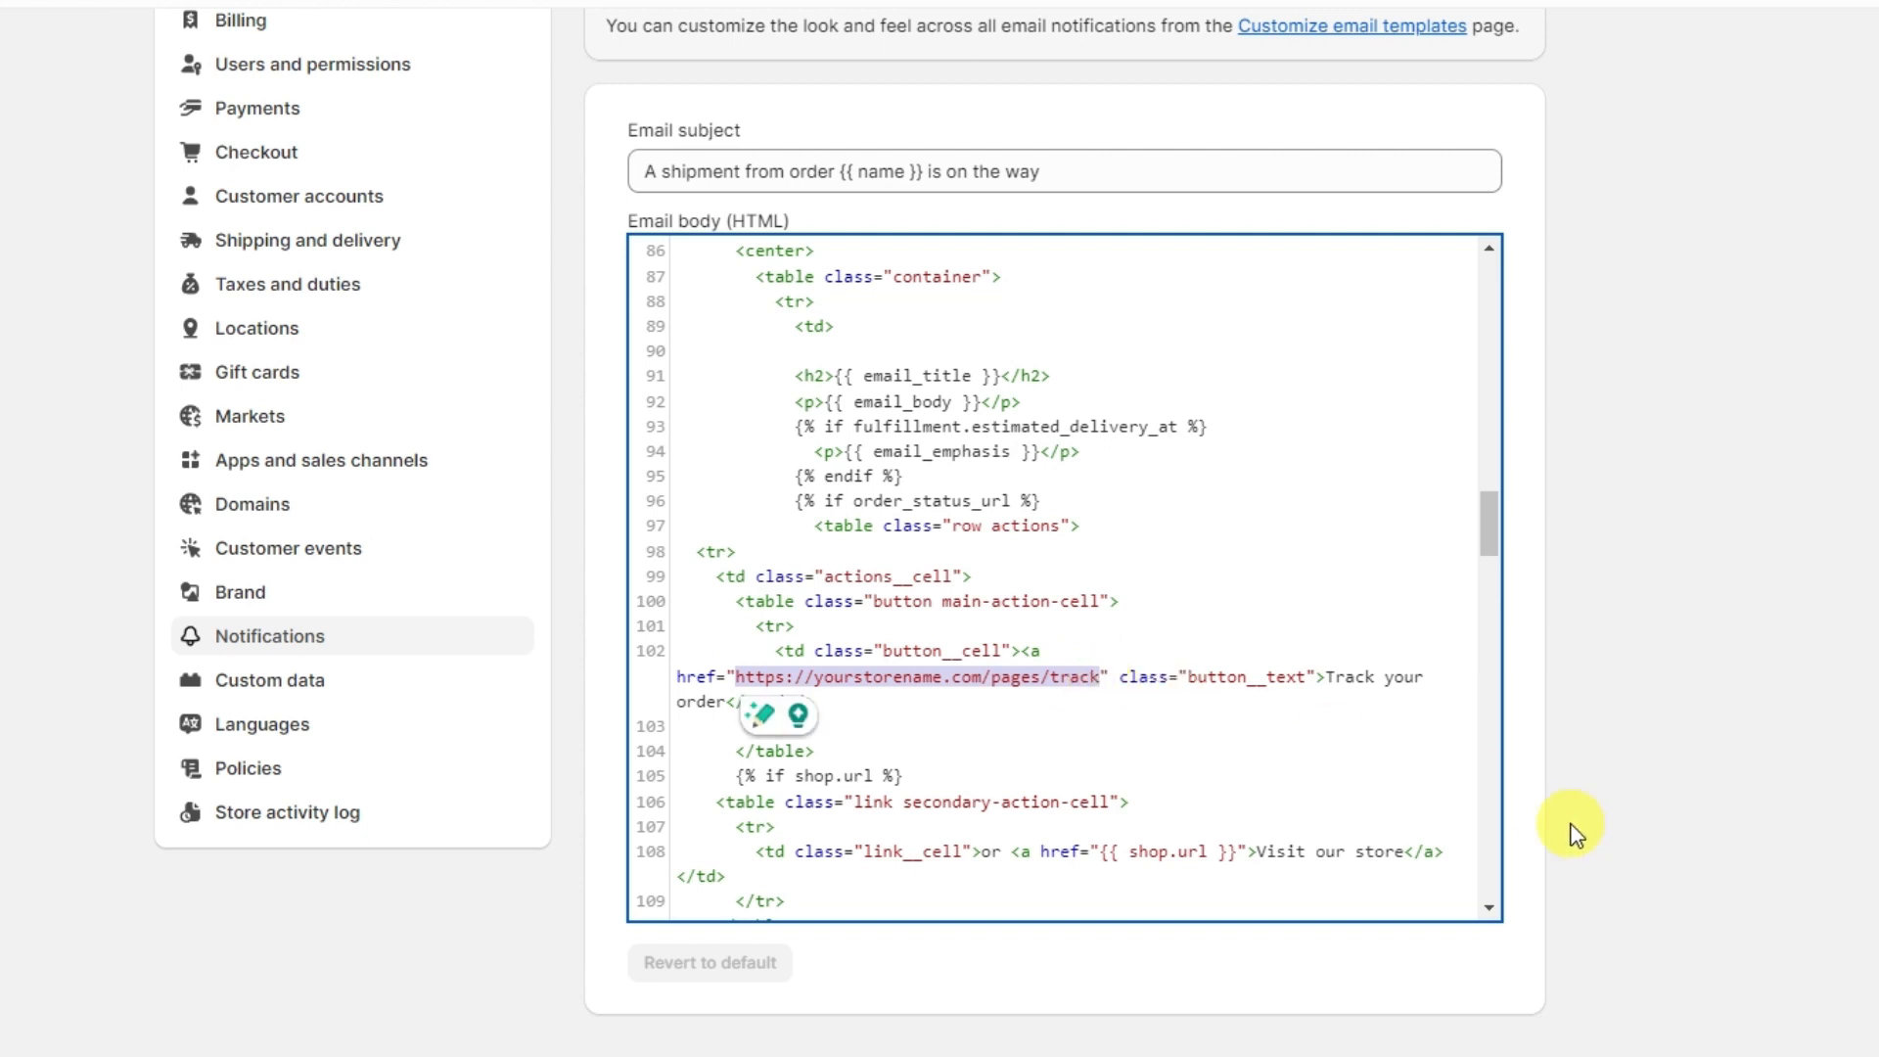
key(BackSpace)
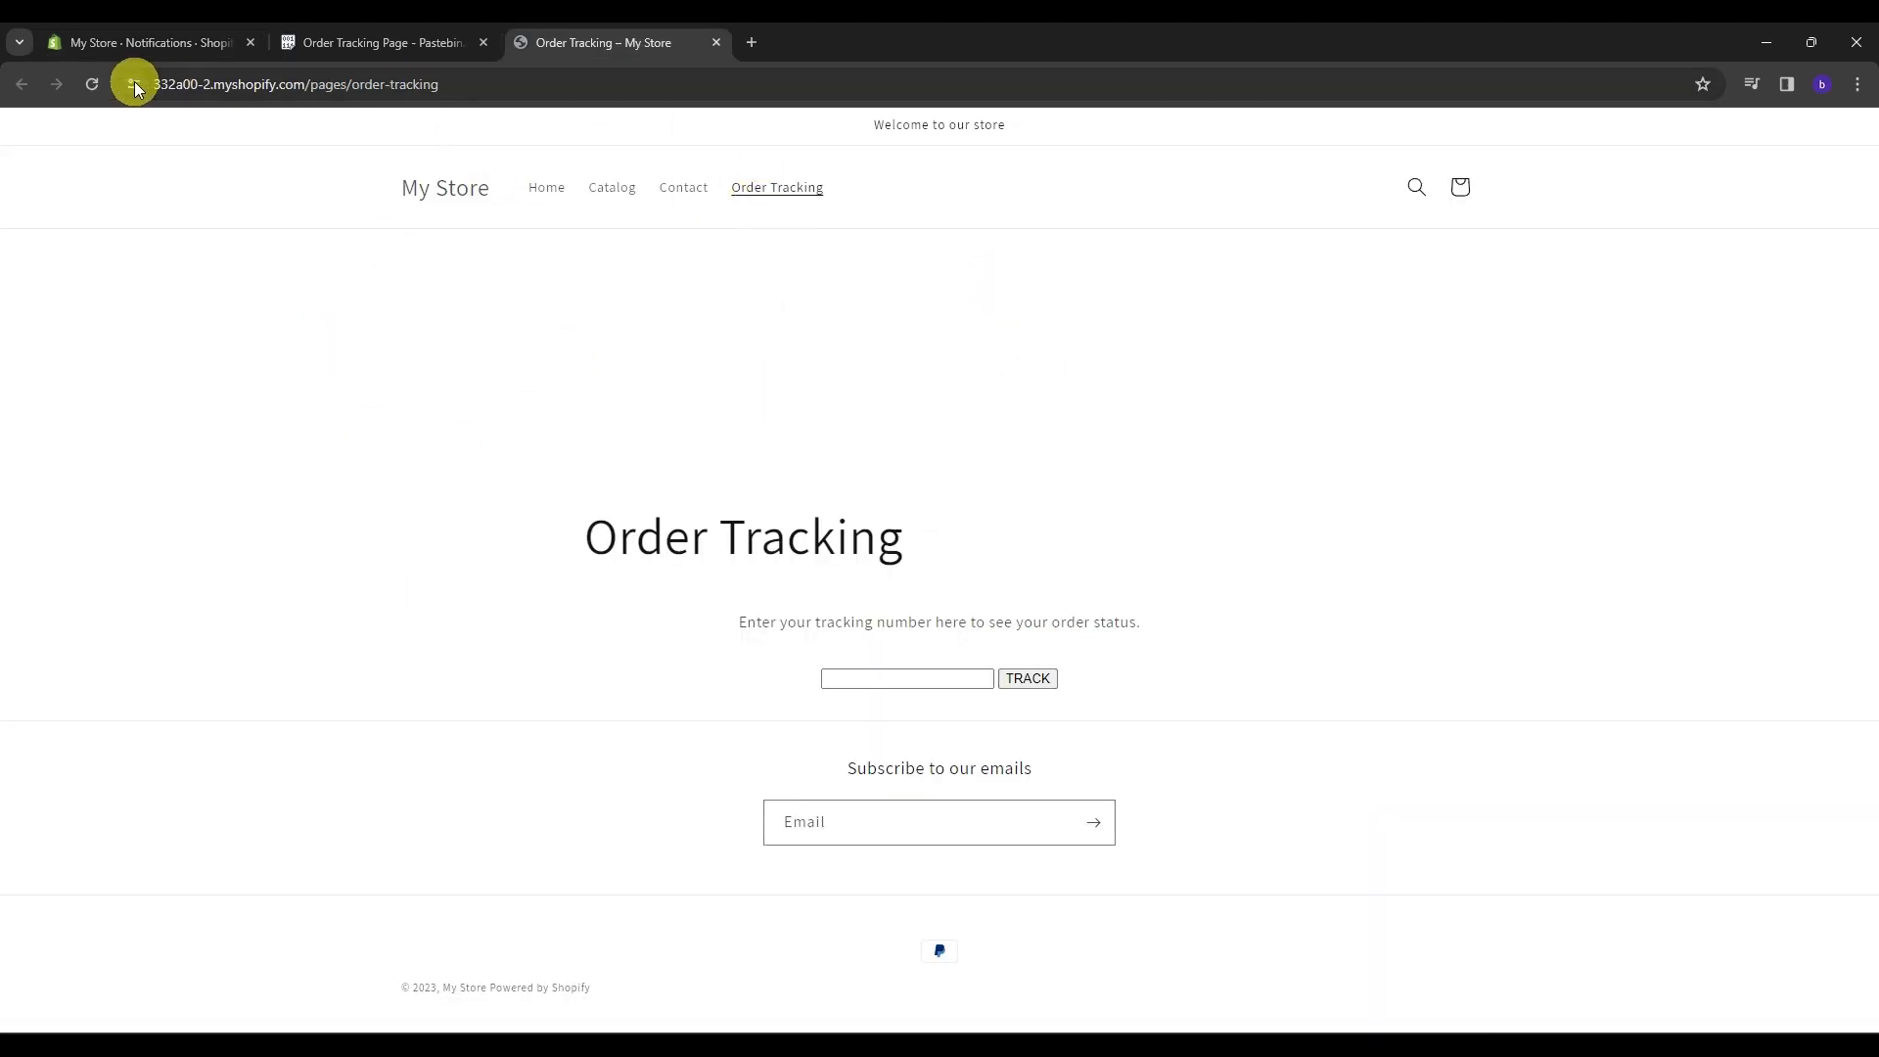
click(383, 88)
key(ctrl+c)
key(ctrl+Tab)
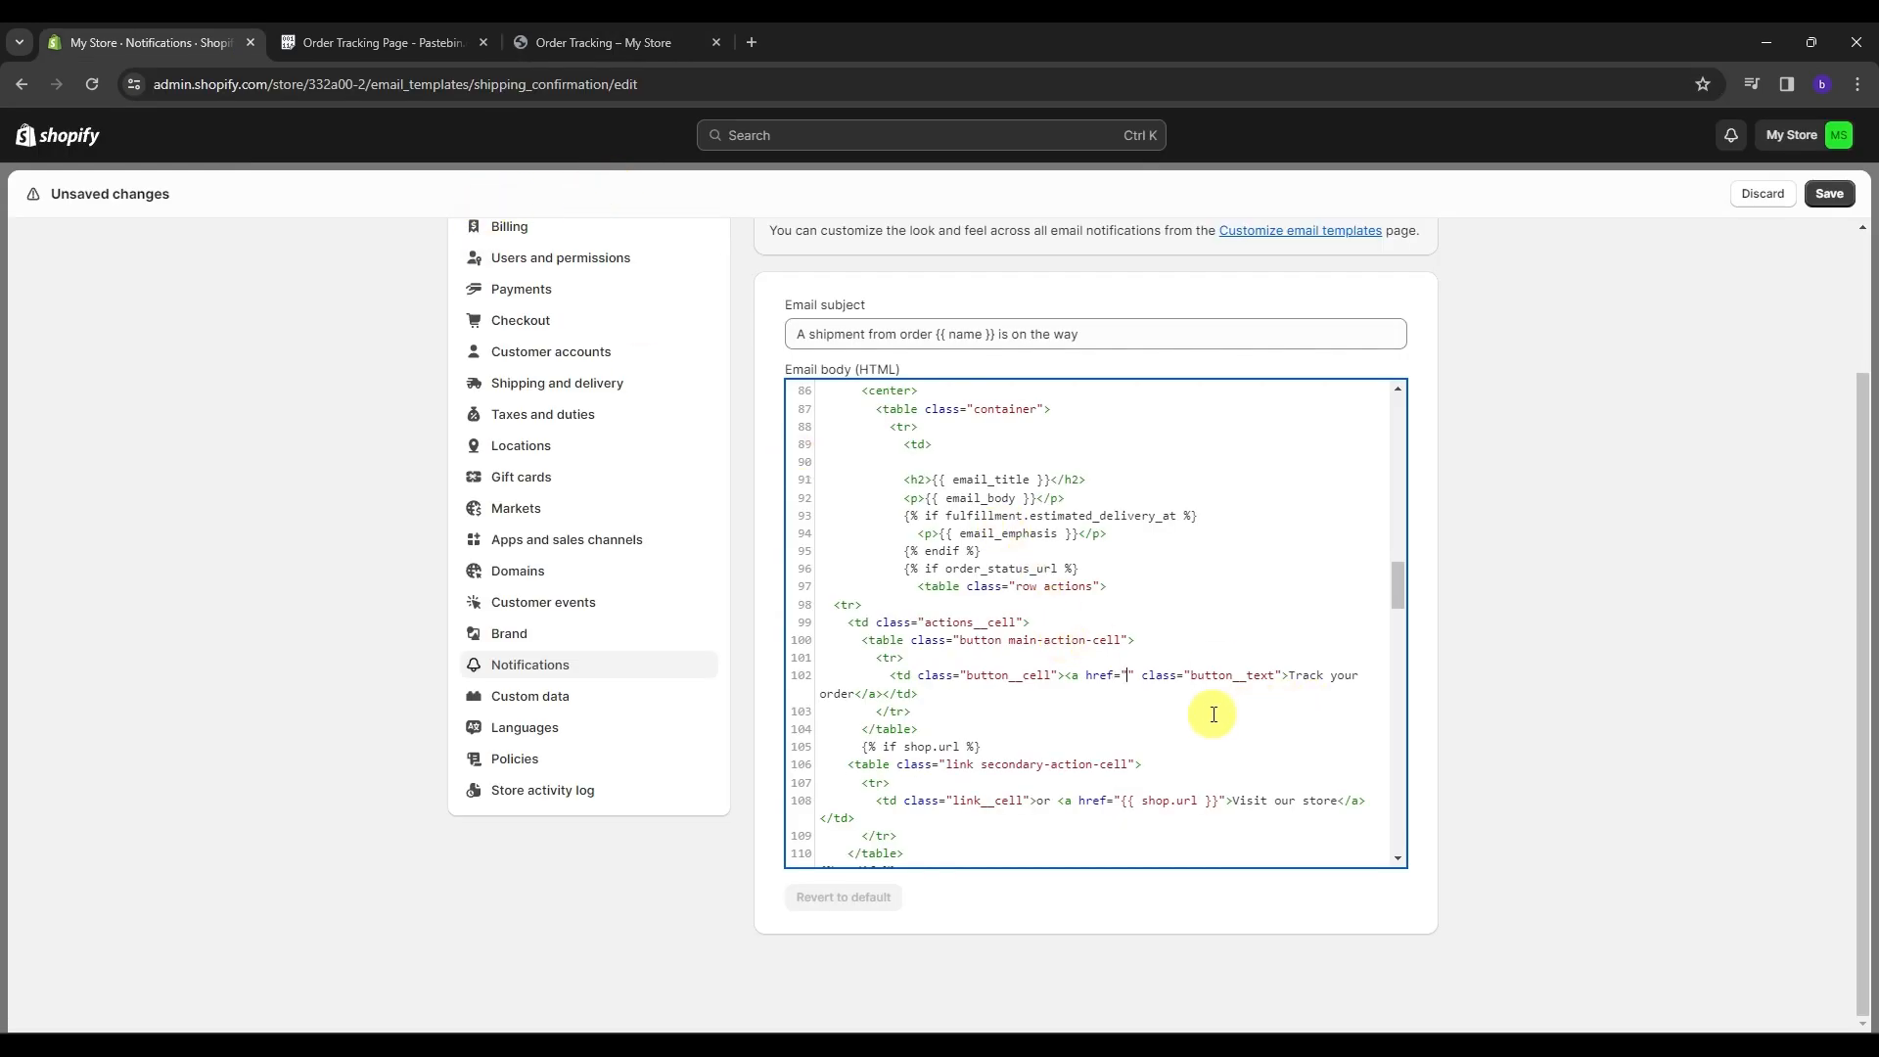
key(ctrl+v)
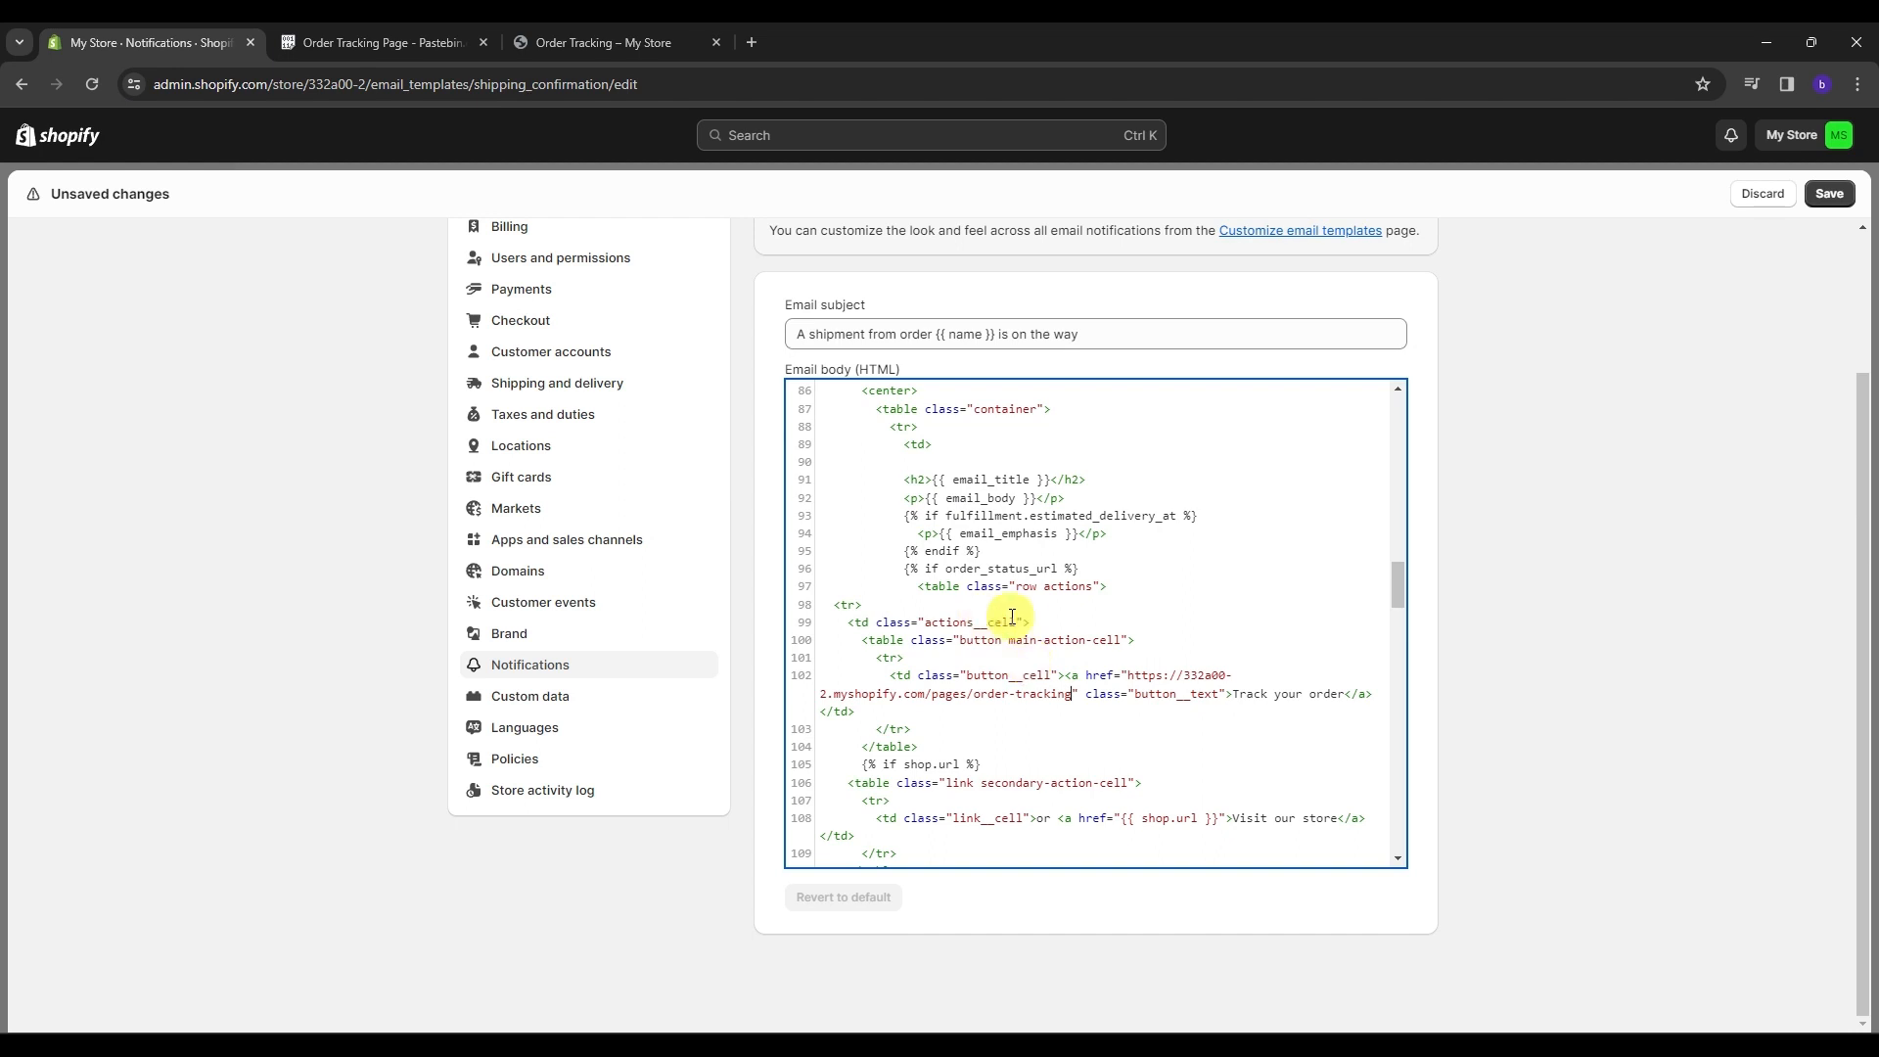
scroll(1128, 578, up, 2)
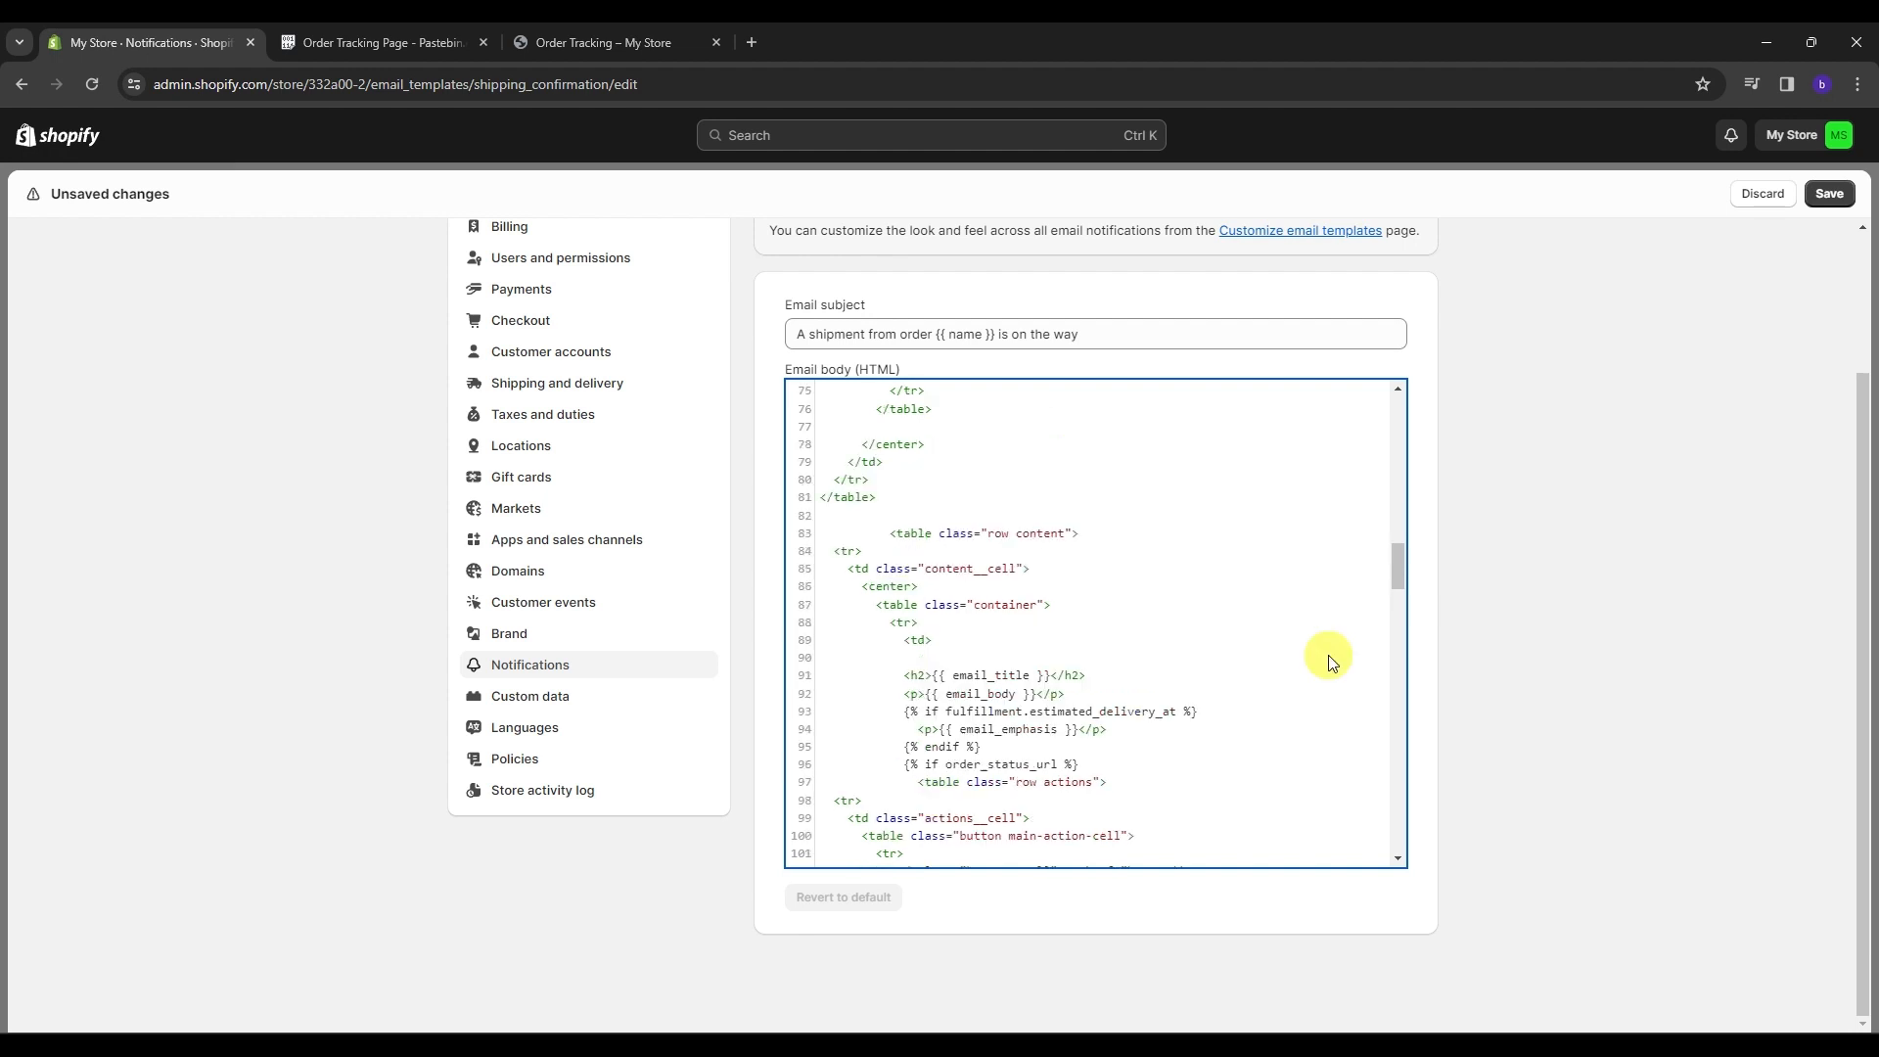
click(1832, 195)
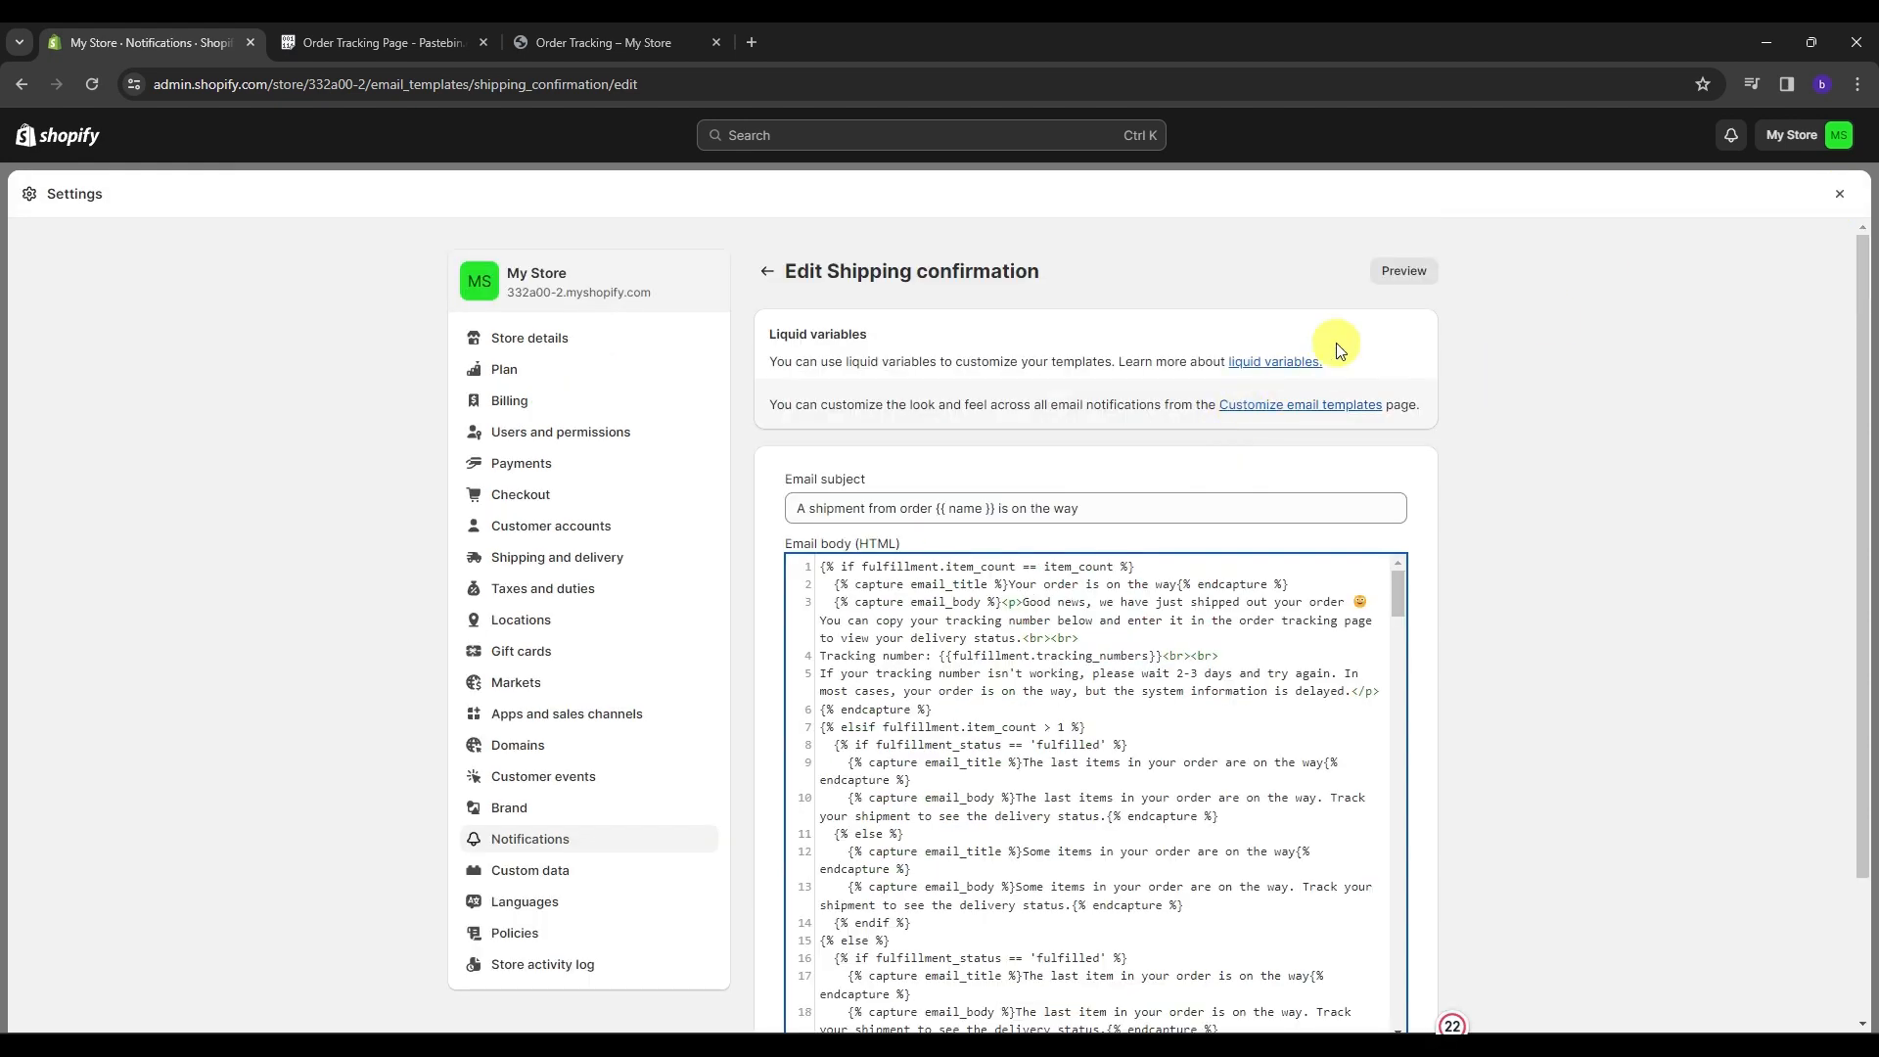
Preview the edited Shipping confirmation email, check its tracking message and Track your order button, and close the preview
click(1397, 282)
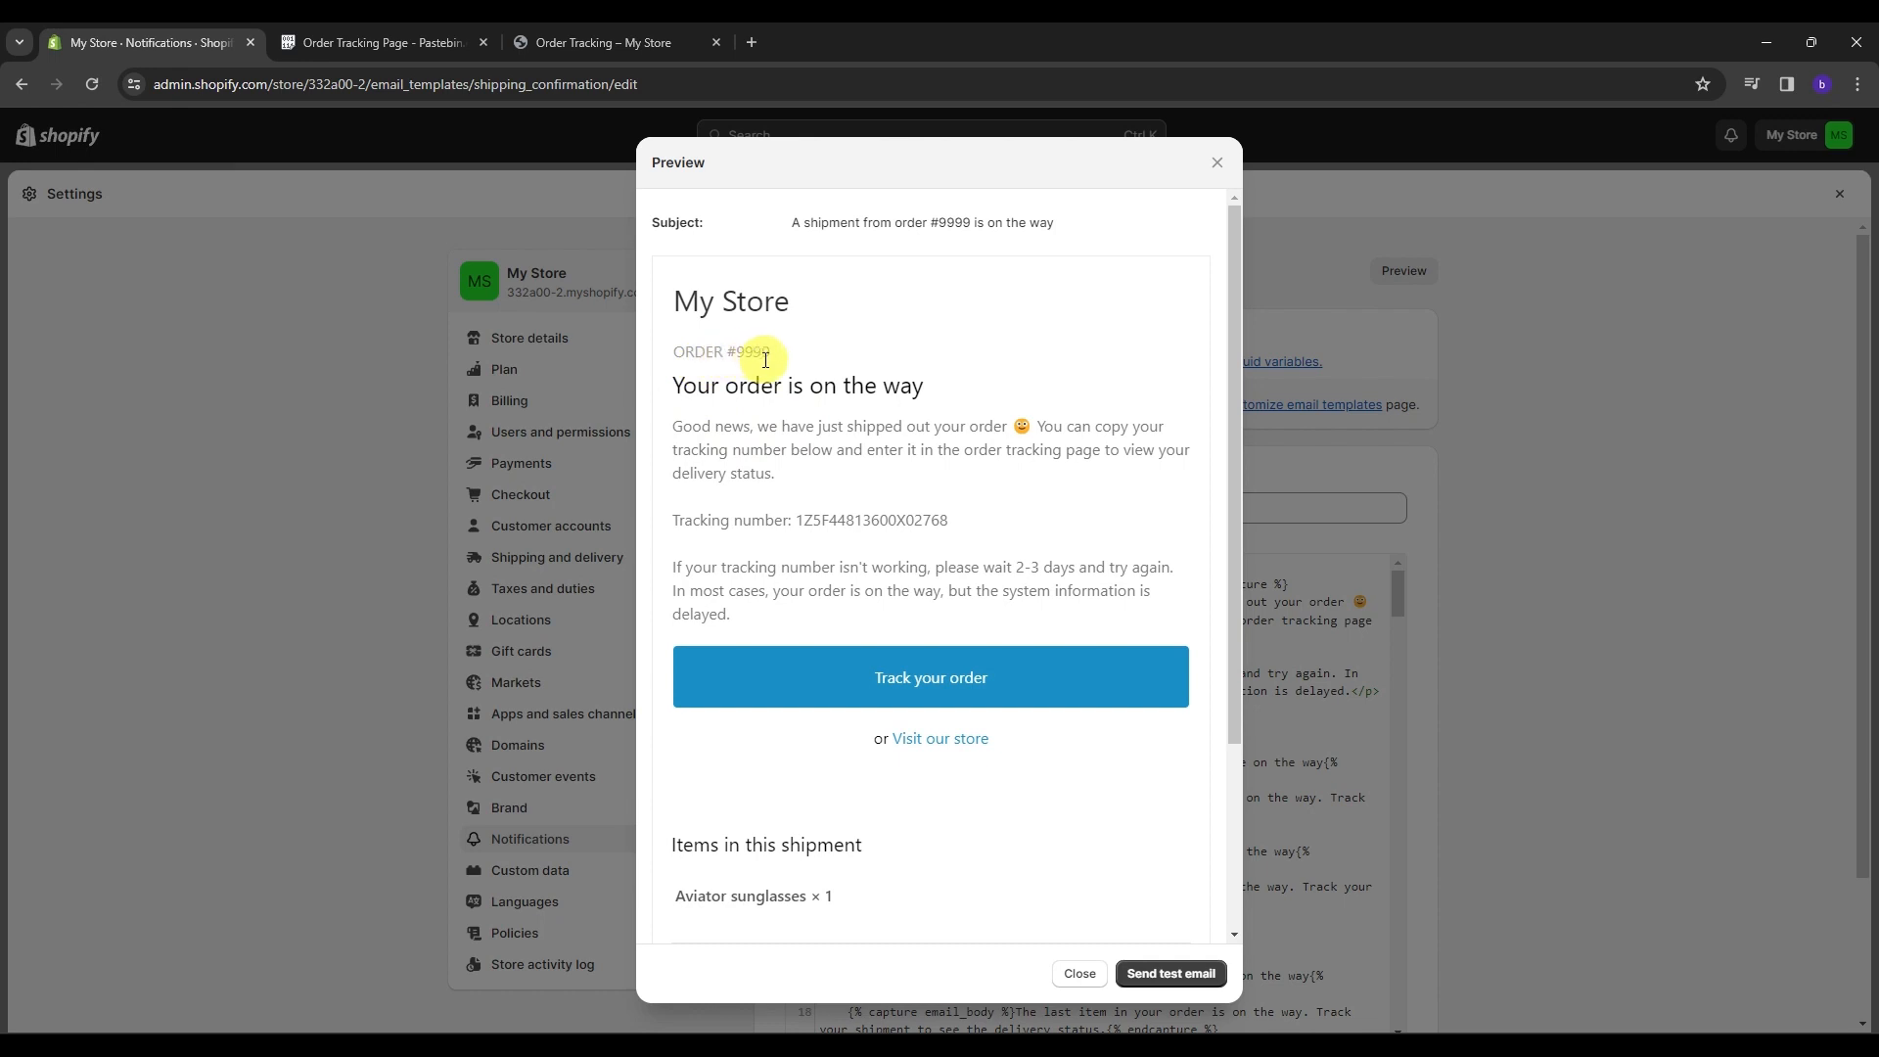
scroll(940, 539, down, 2)
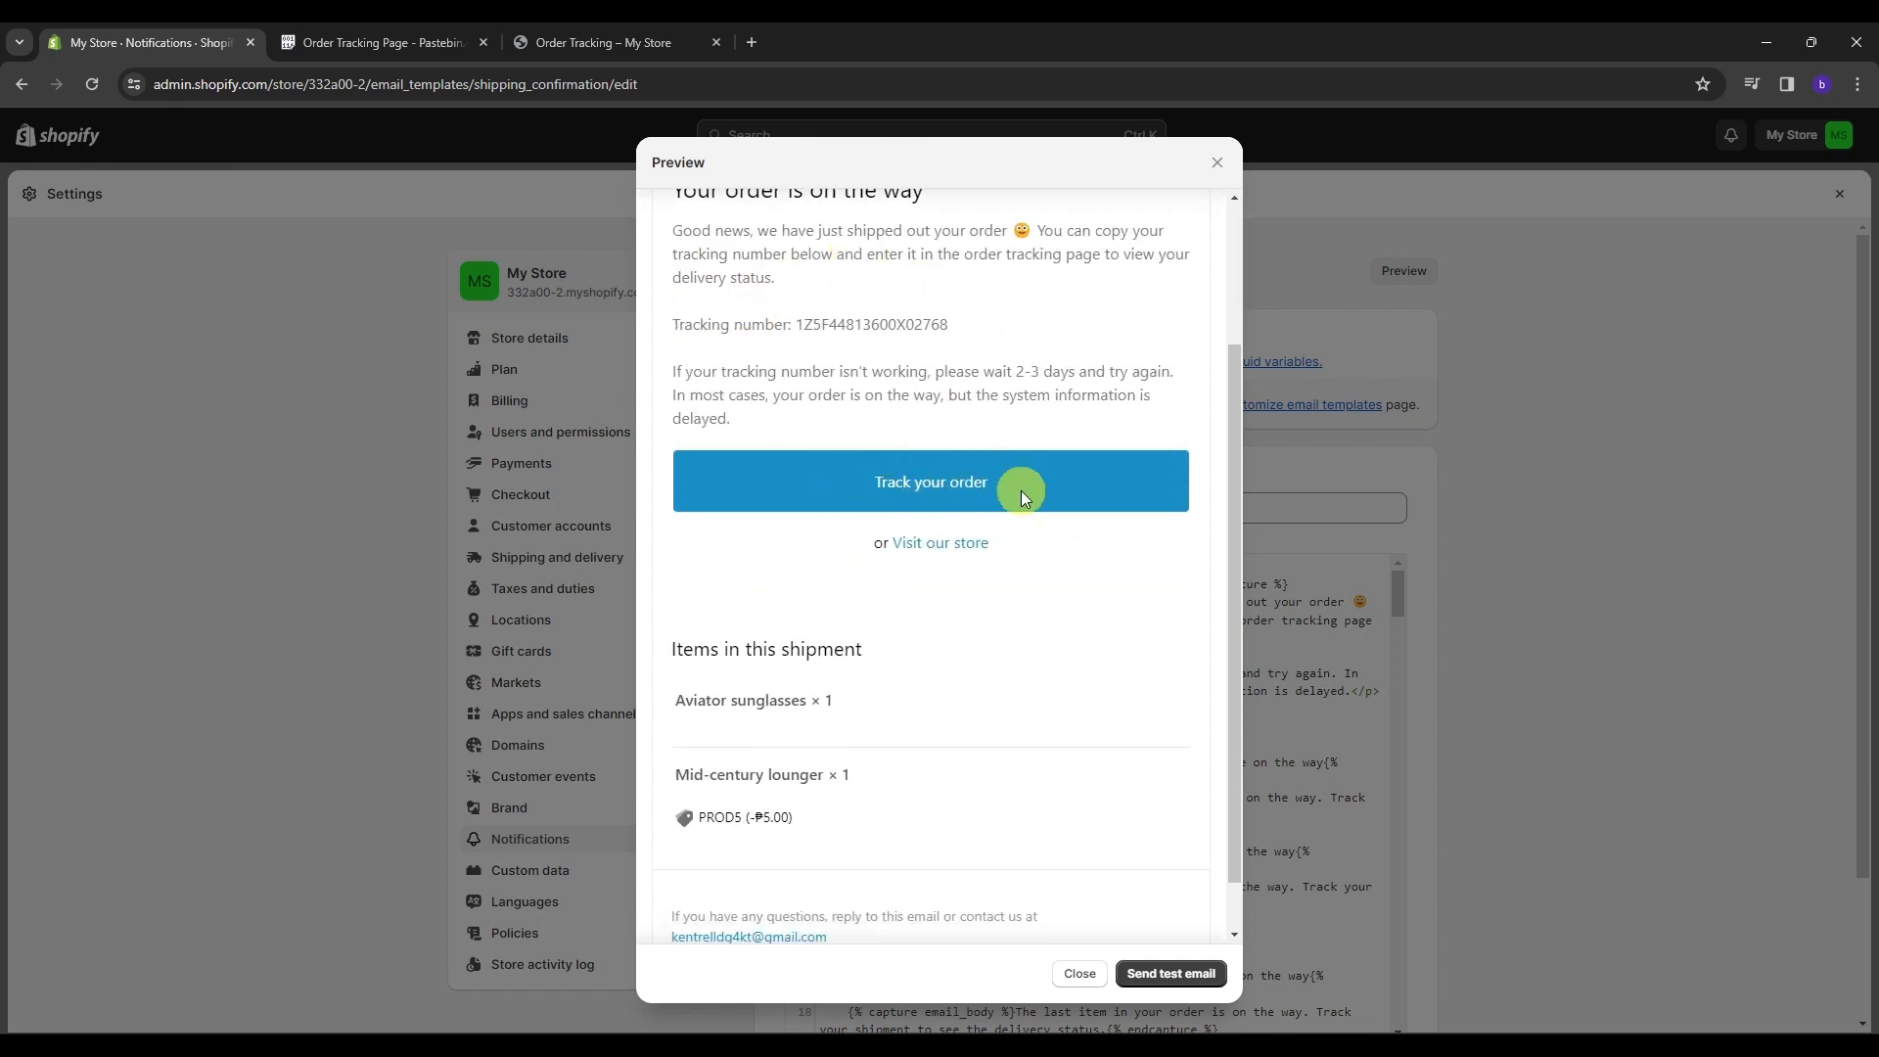
scroll(920, 642, down, 1)
scroll(974, 702, up, 2)
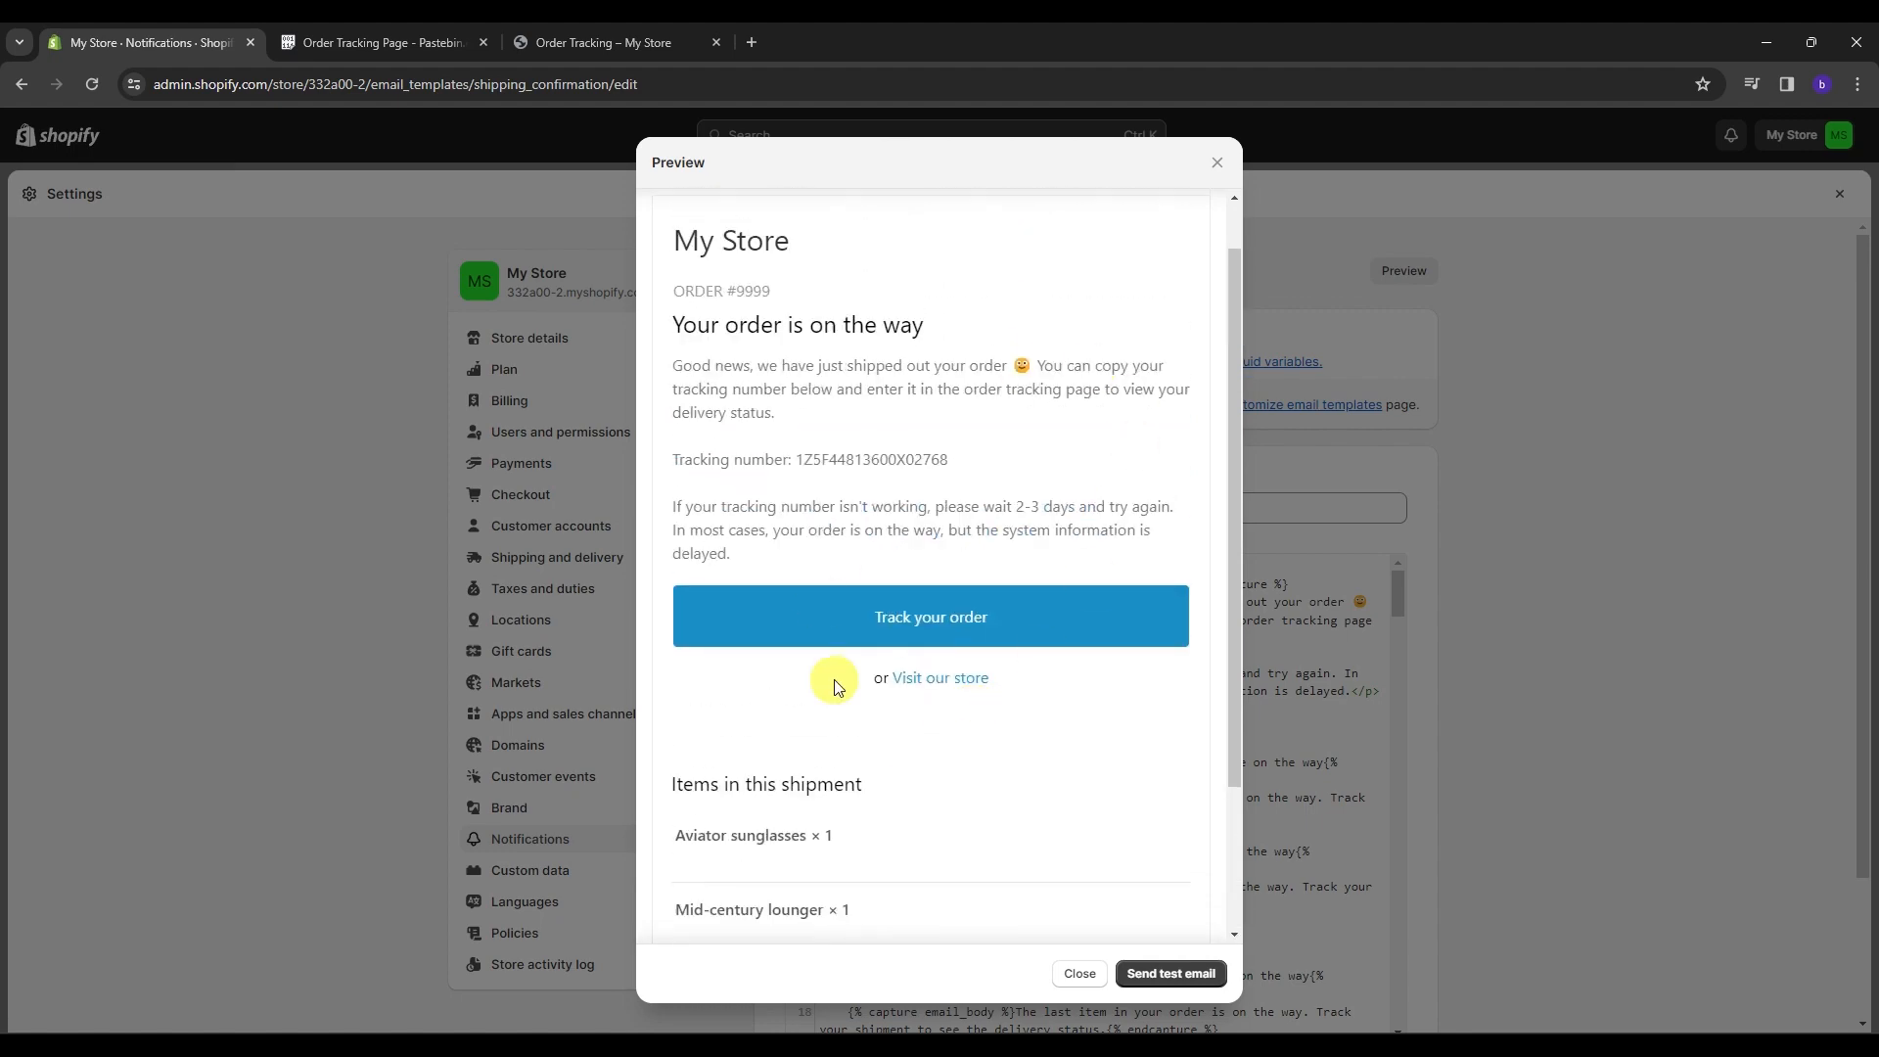
scroll(822, 671, down, 2)
scroll(1024, 549, up, 3)
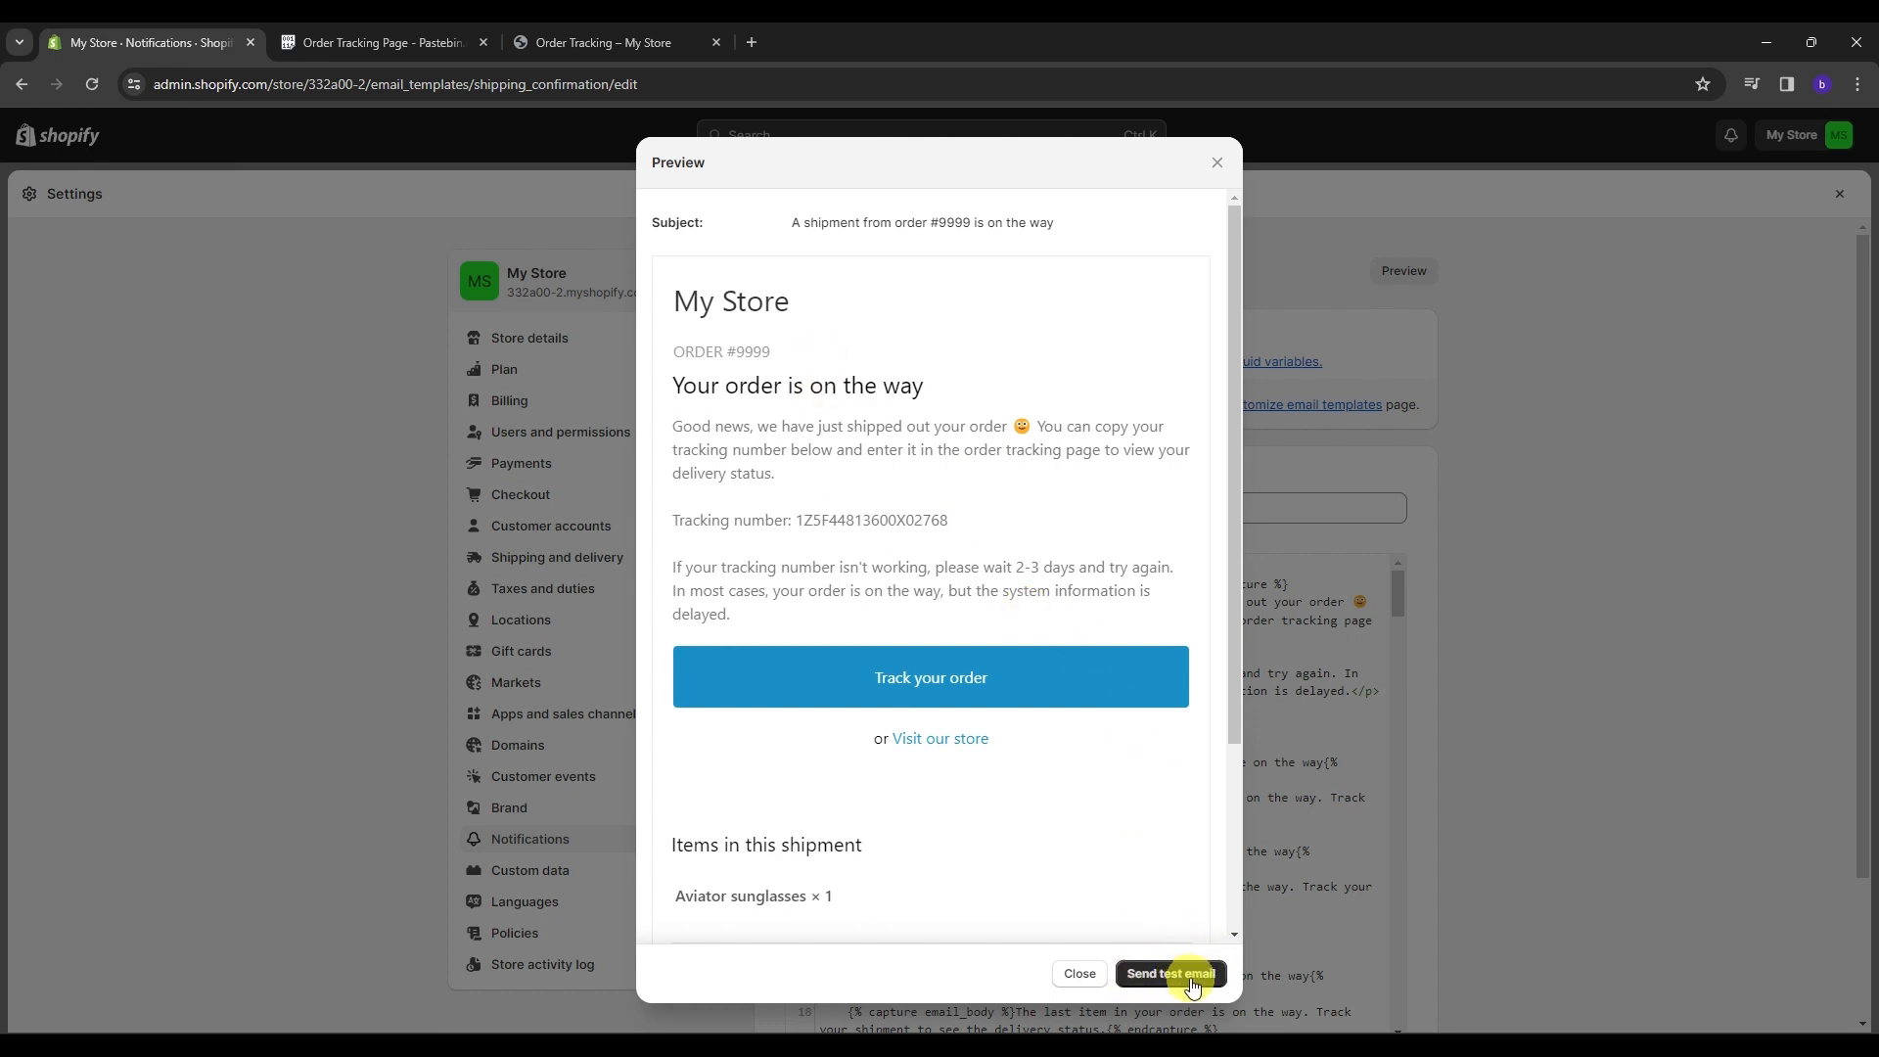
click(1080, 974)
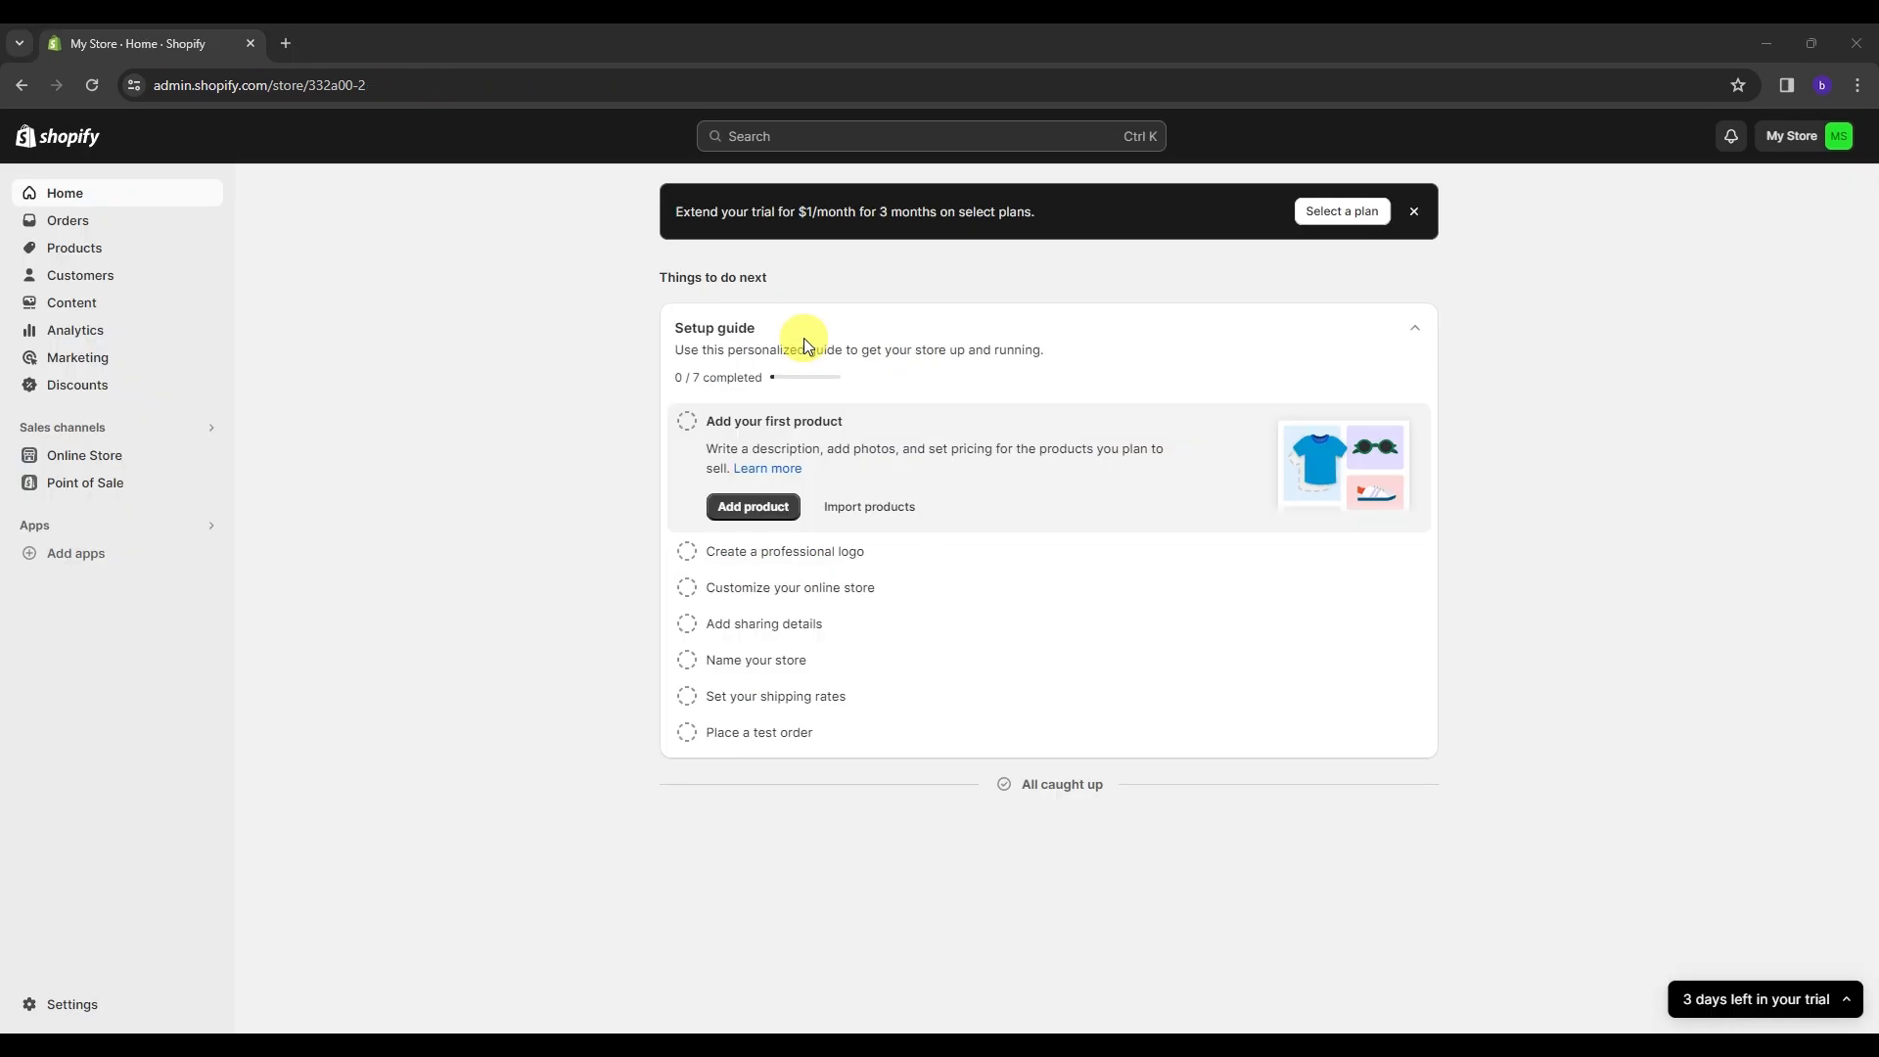